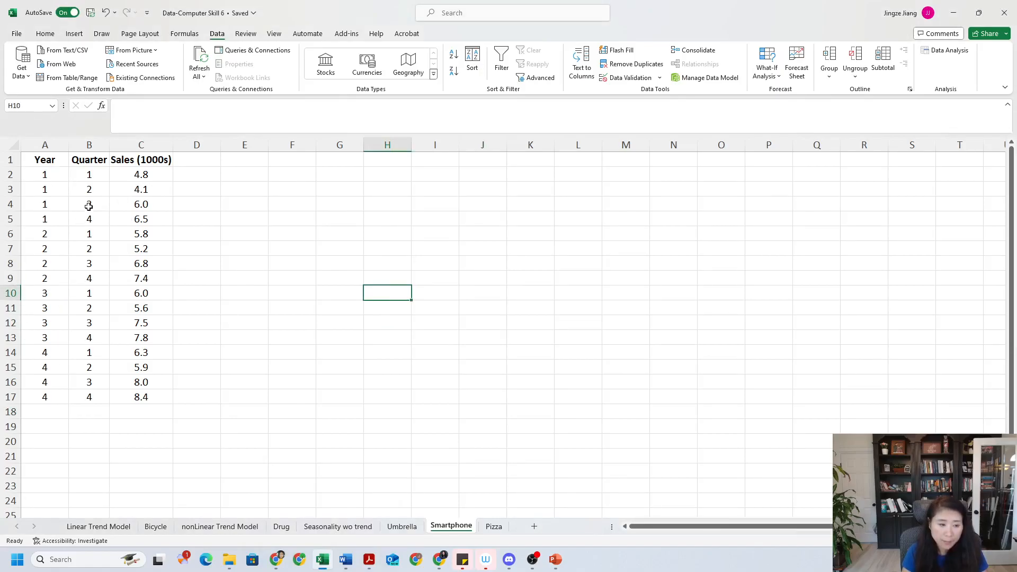
Step: Insert an empty 2-D line chart on the Smartphone sheet
drag(98, 179, 91, 395)
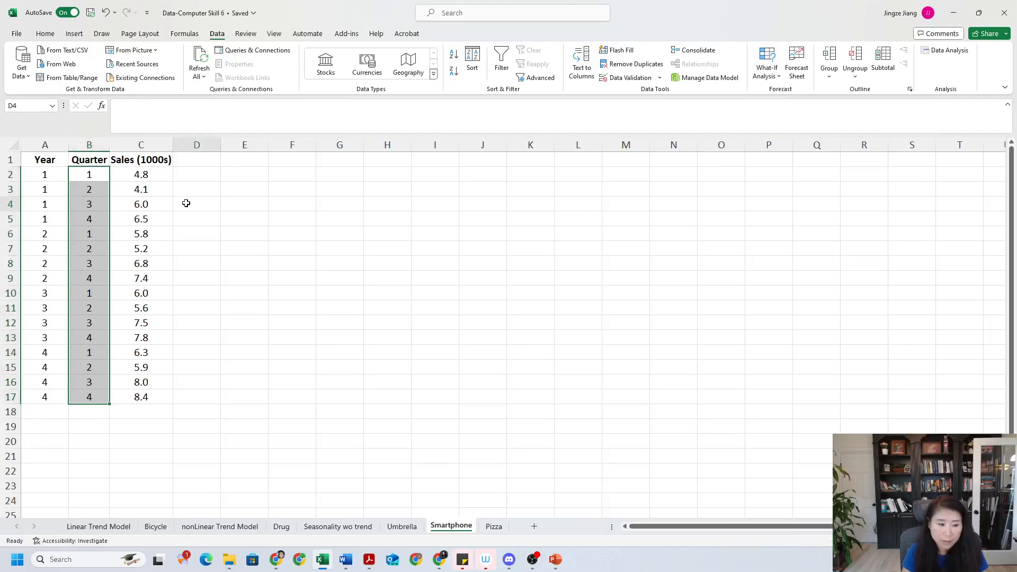
click(186, 203)
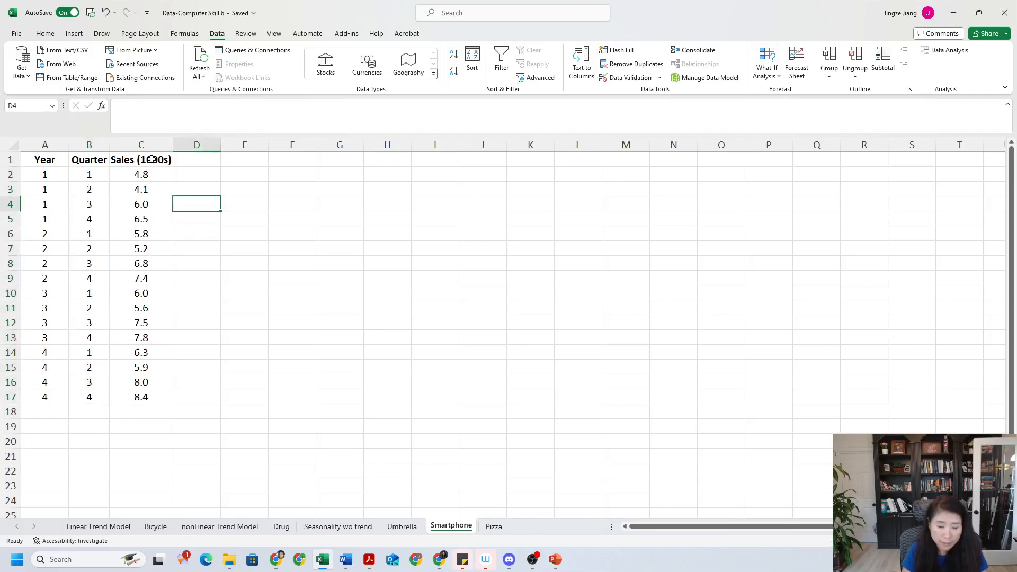
click(74, 34)
click(339, 63)
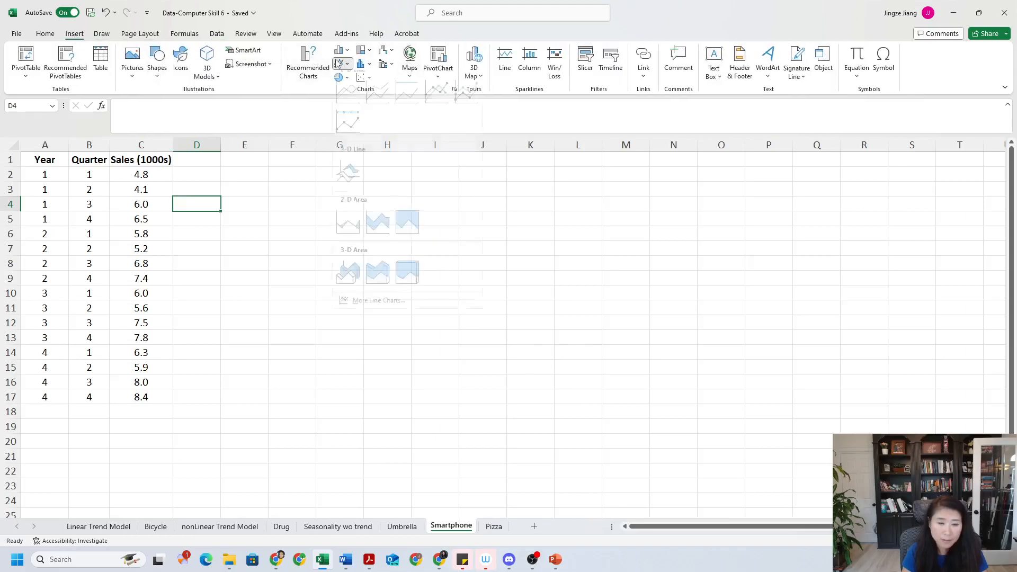
click(209, 270)
click(461, 245)
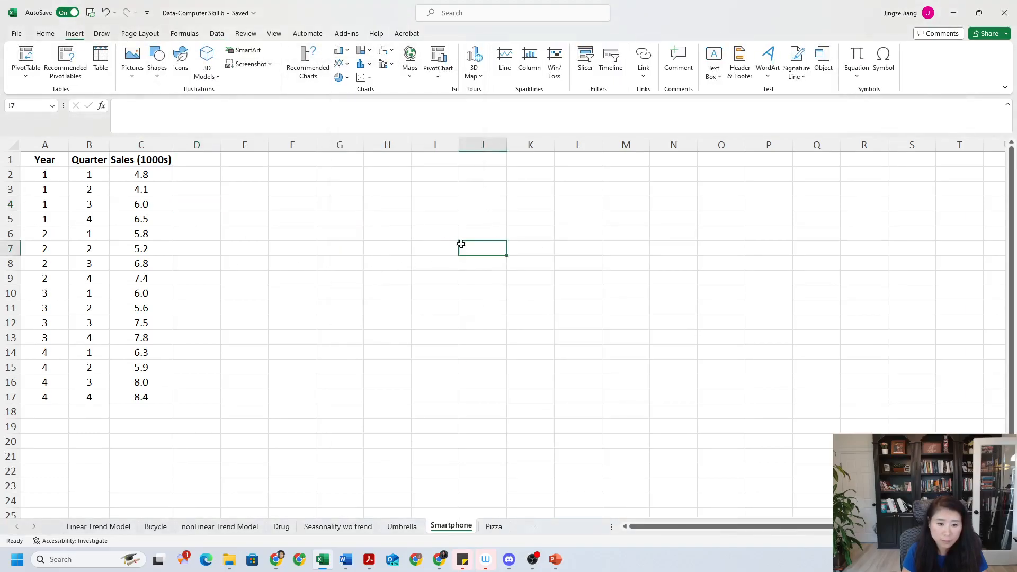
click(339, 64)
click(348, 101)
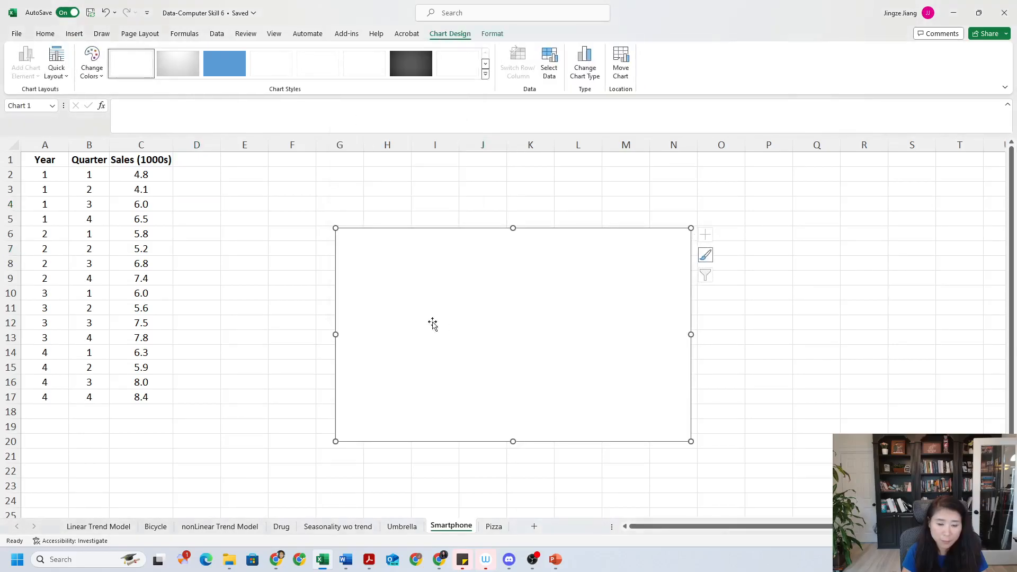
Step: Add a data series to the chart, named from cell C1 with the sales values in C2:C17
click(557, 65)
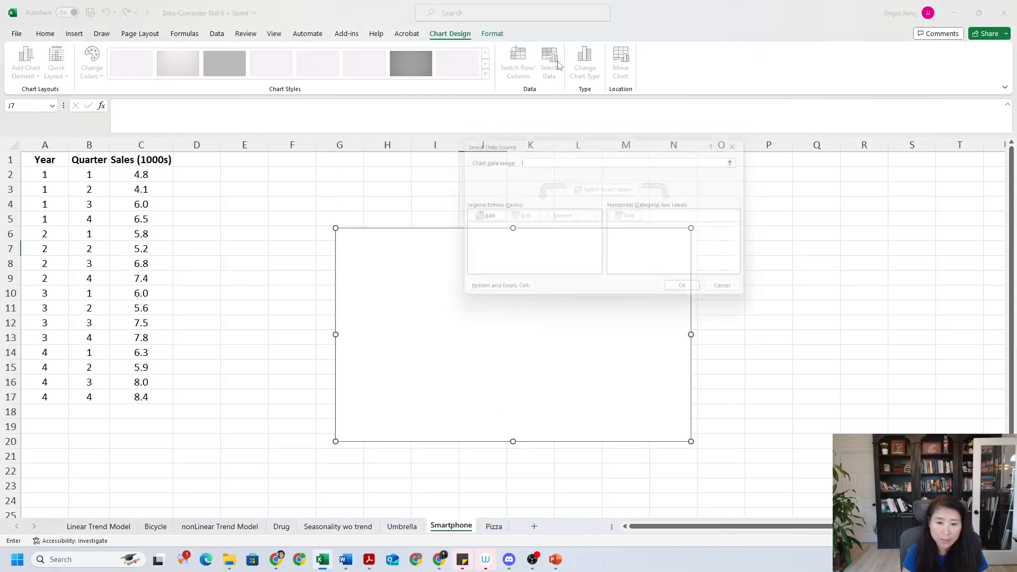
click(488, 219)
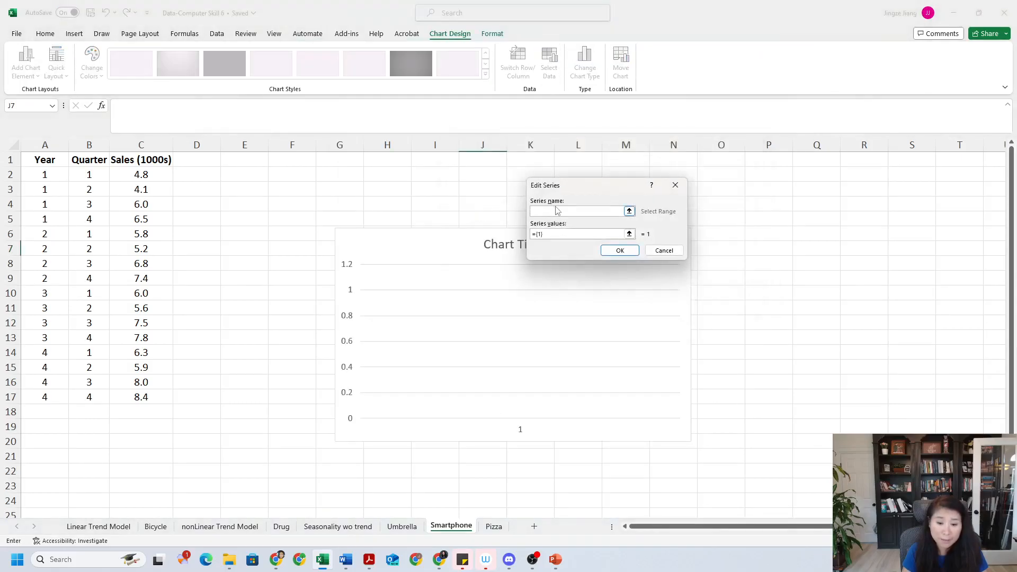
click(122, 160)
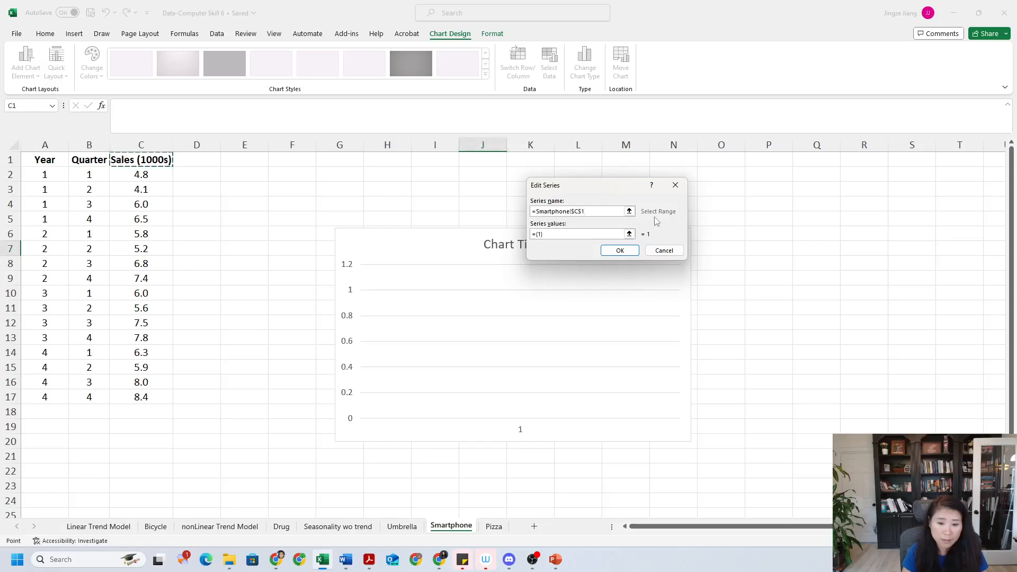
click(630, 234)
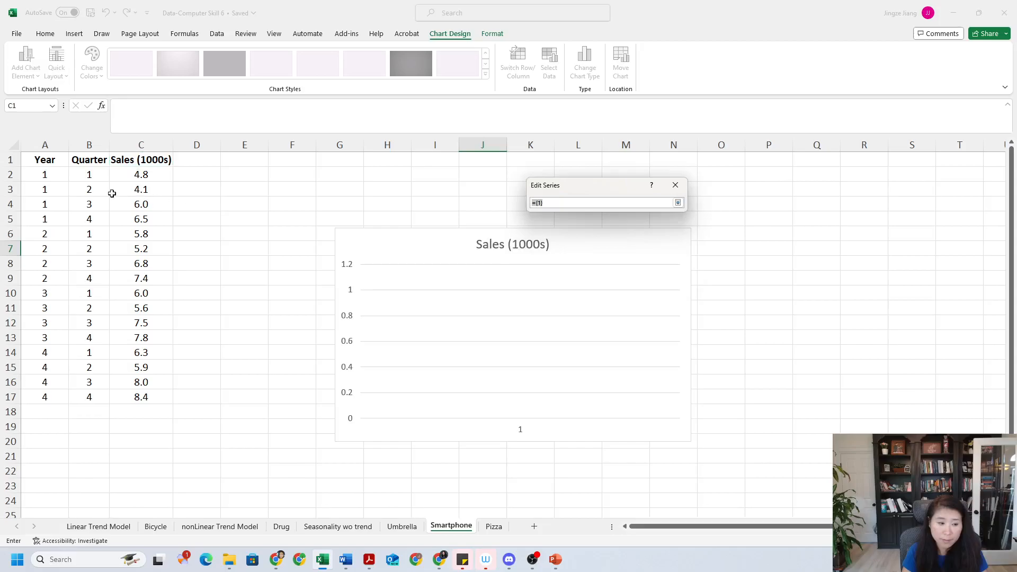
drag(138, 176, 144, 398)
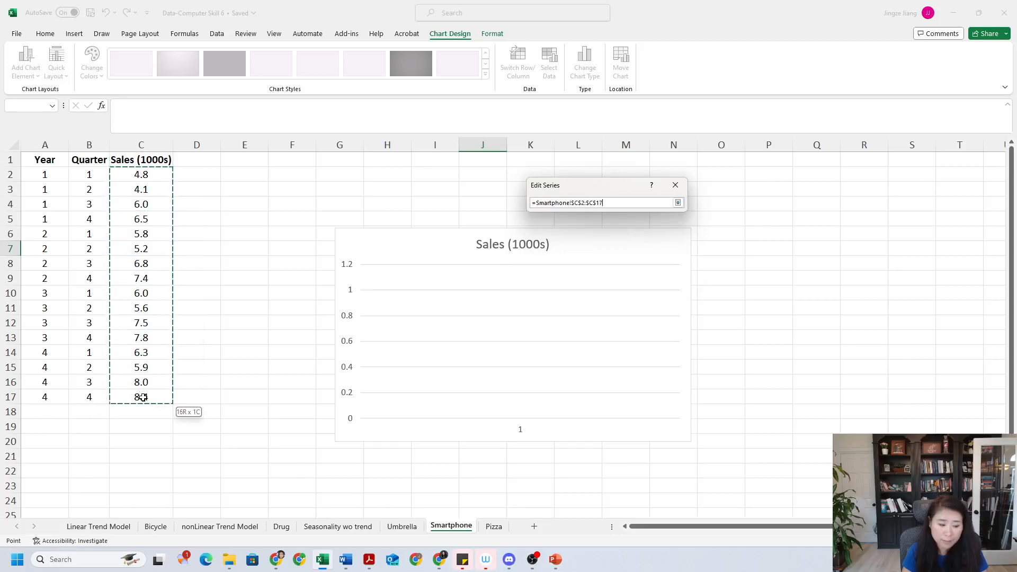
click(679, 203)
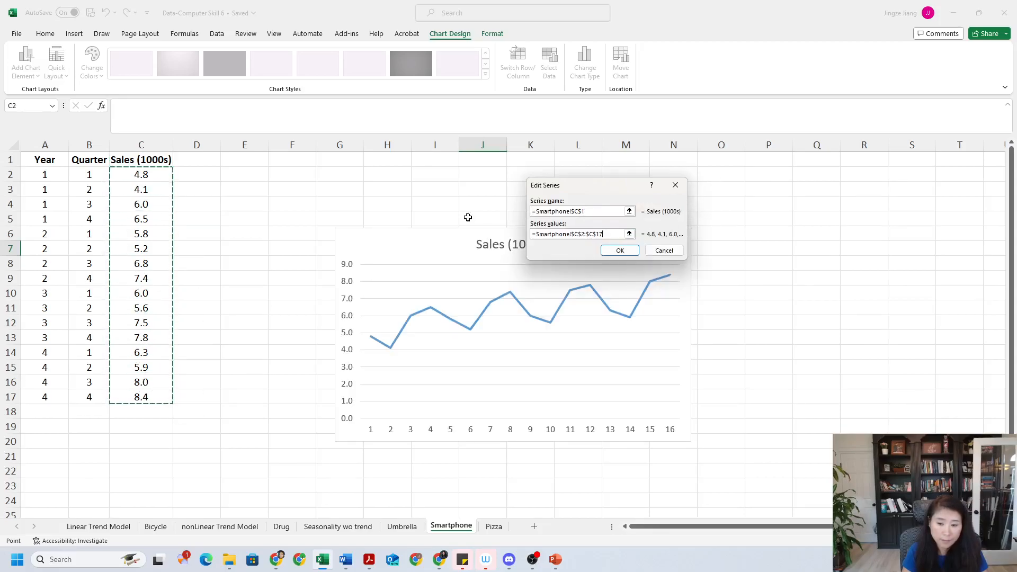
click(621, 251)
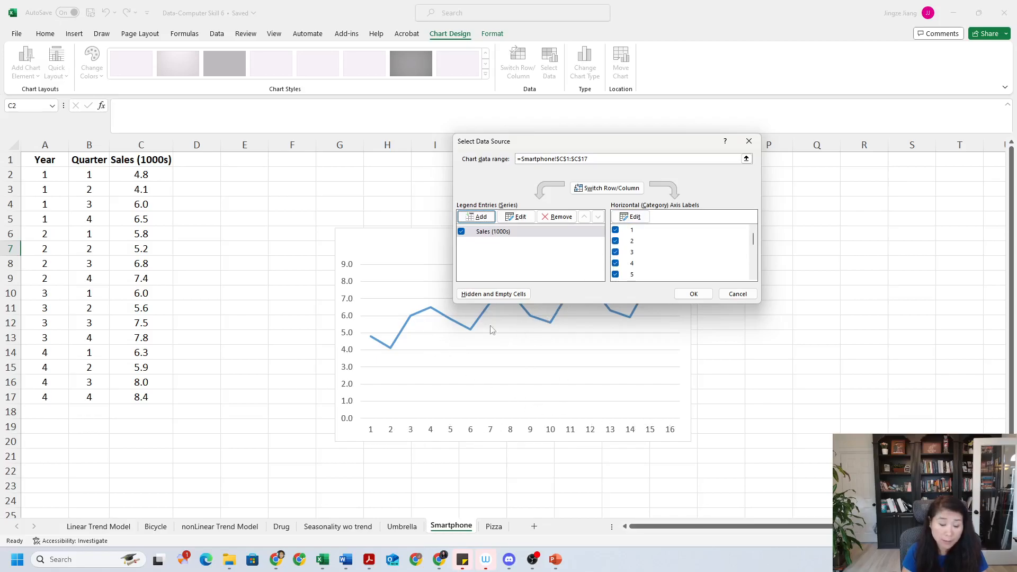
Step: Use the quarter numbers in B2:B17 as the chart's horizontal axis labels and apply the data source
click(631, 219)
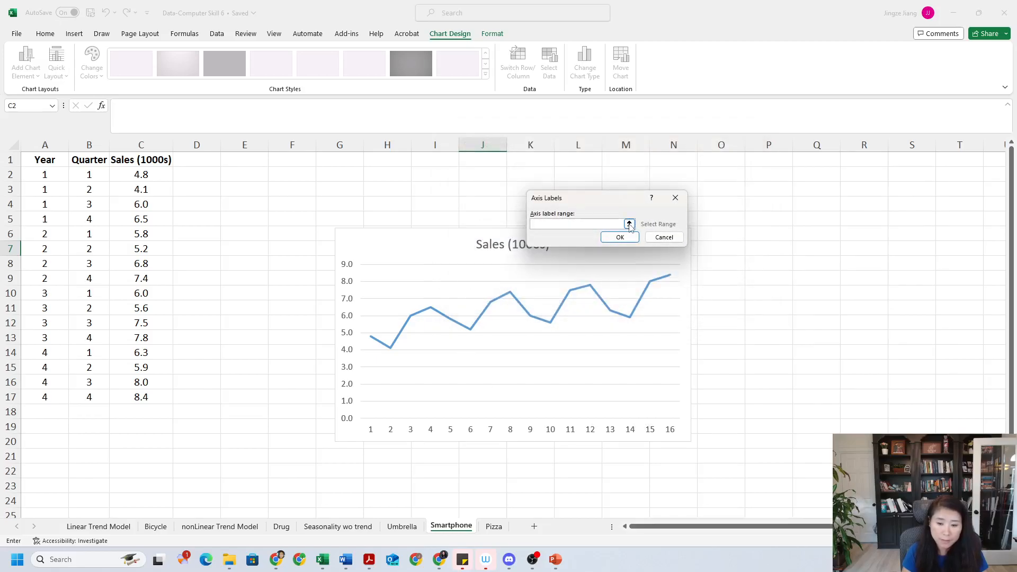
click(630, 225)
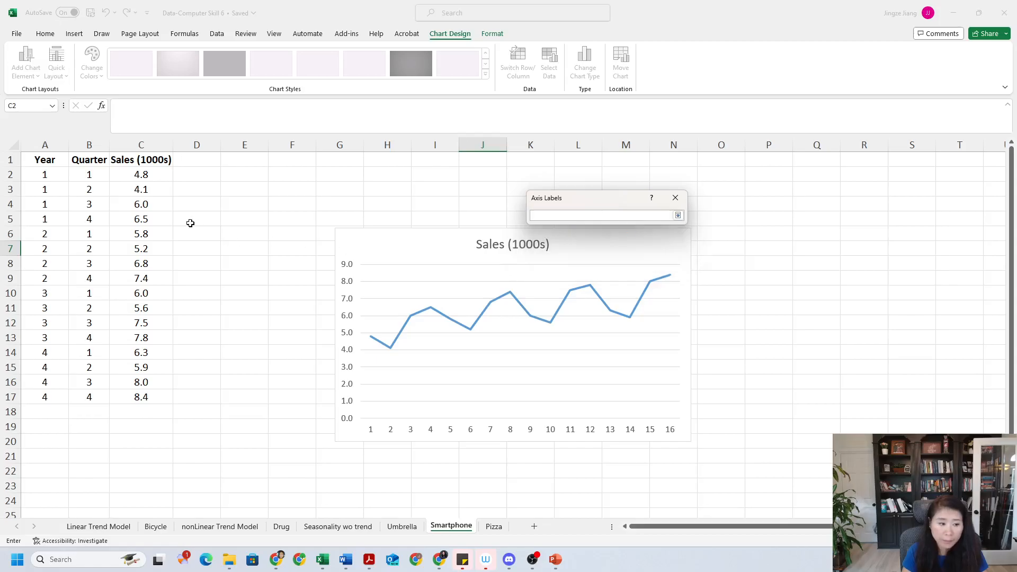
click(88, 174)
drag(88, 174, 78, 394)
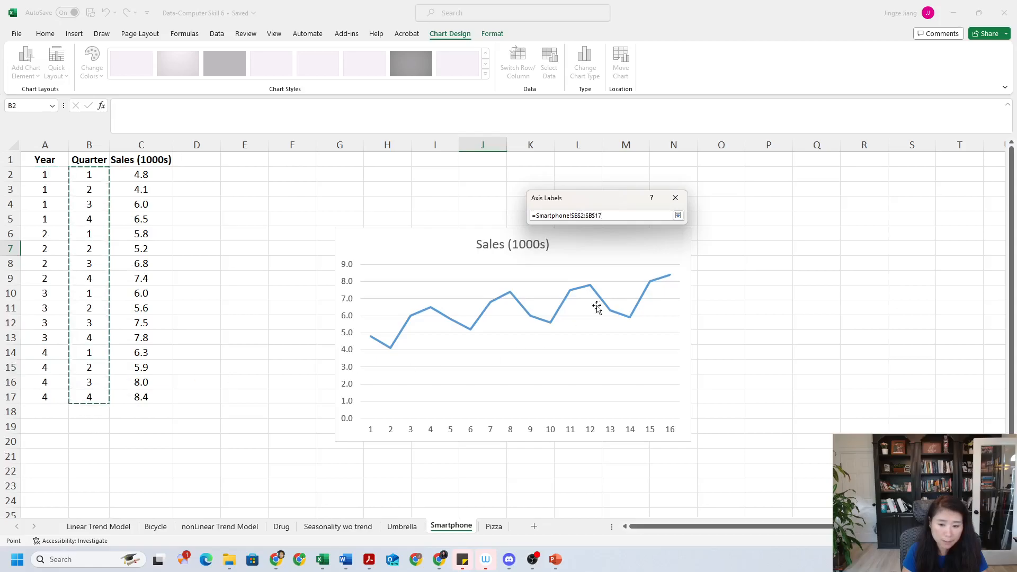
click(678, 215)
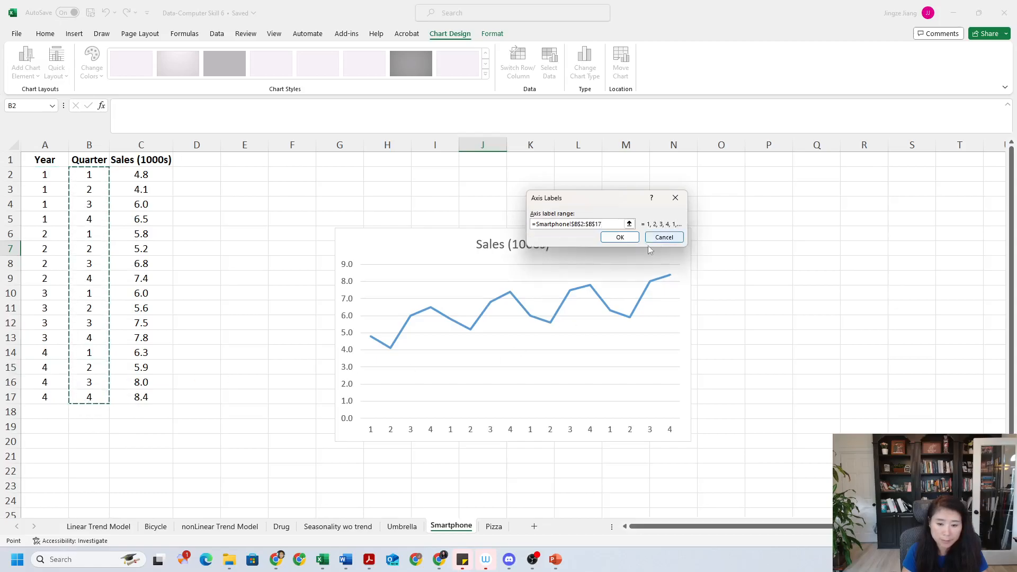
click(621, 236)
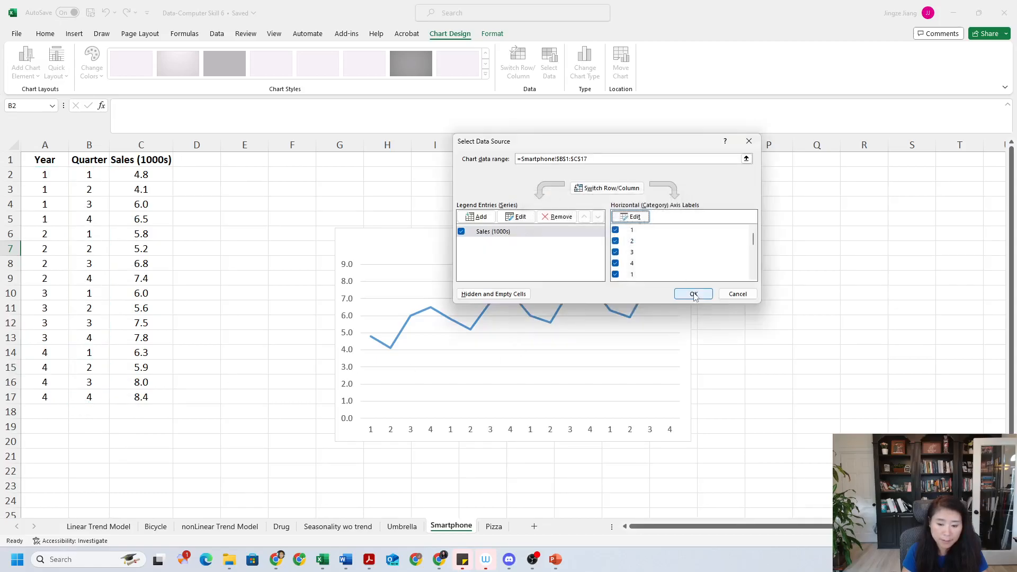
click(691, 293)
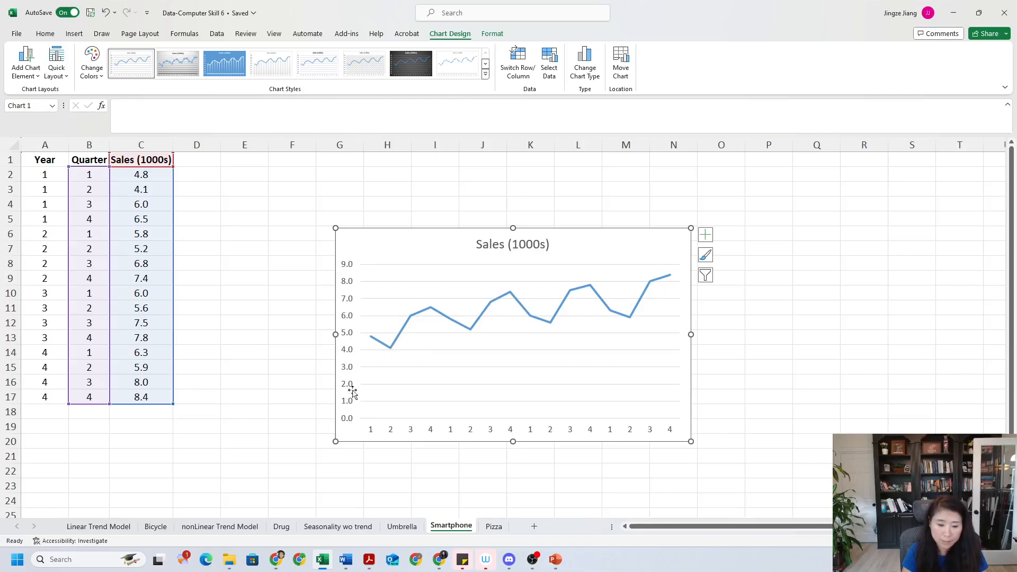
Step: Set the minimum bound of the chart's vertical axis to 3
click(347, 372)
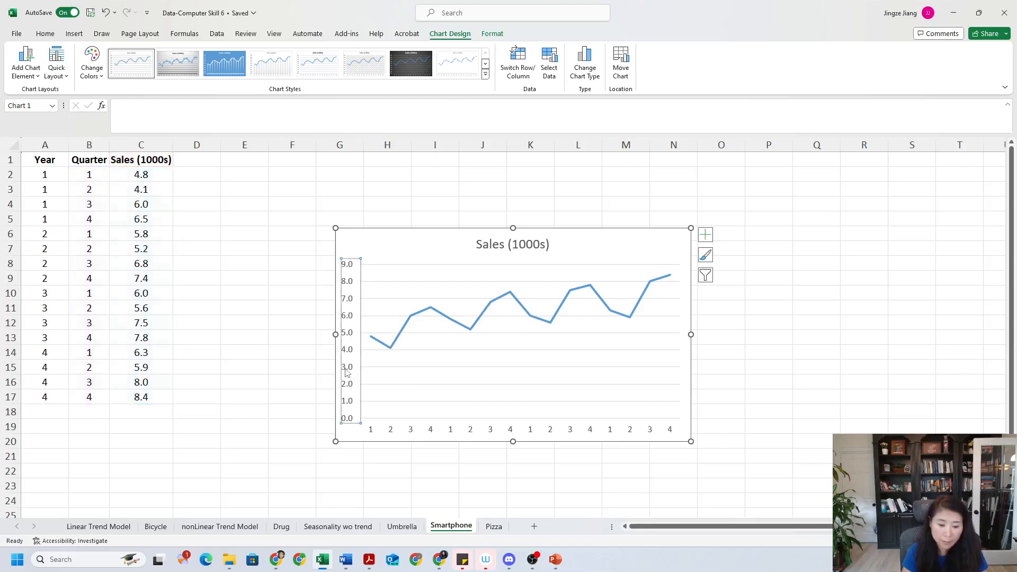
double_click(346, 372)
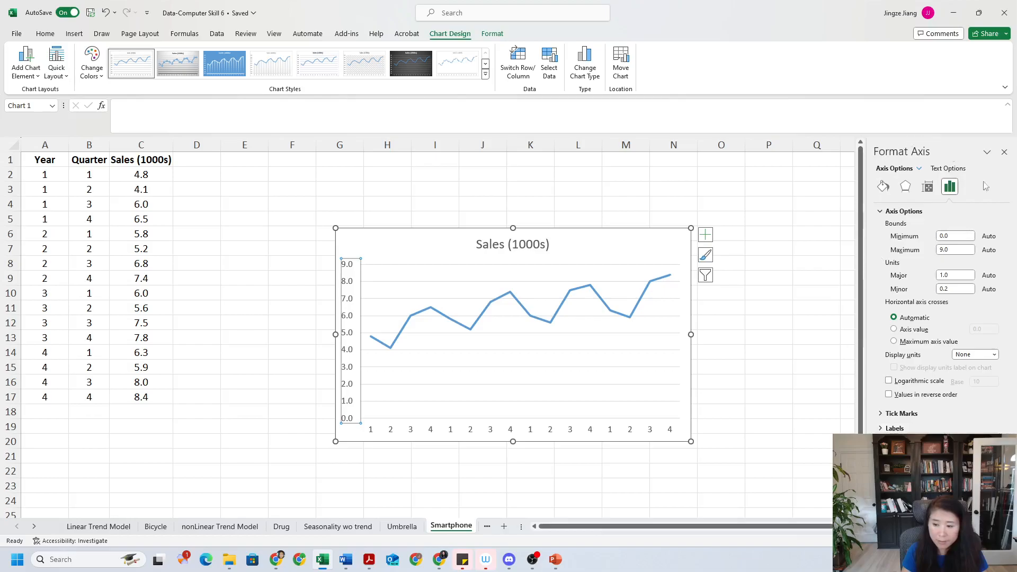
click(905, 239)
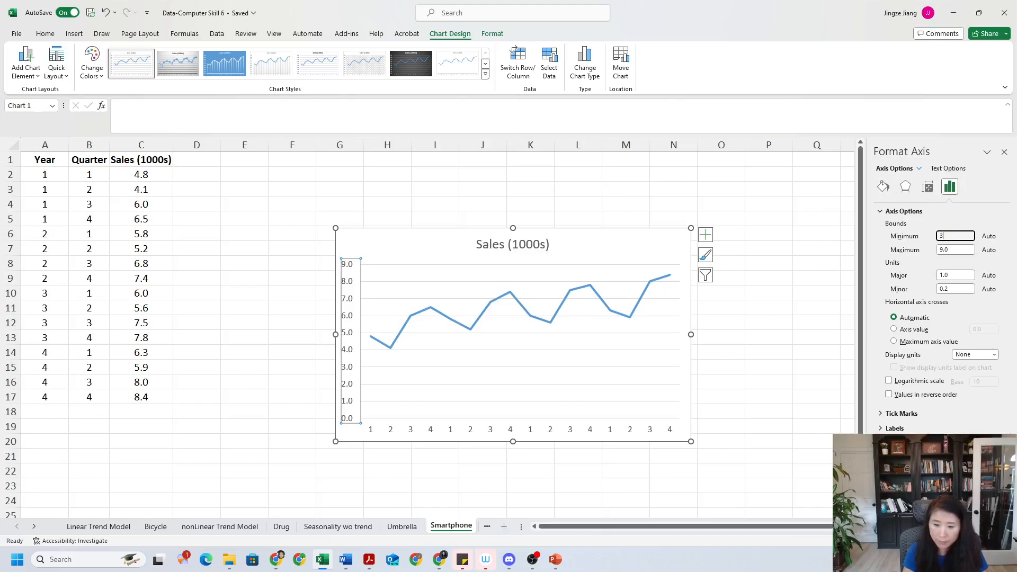
text(3)
key(Return)
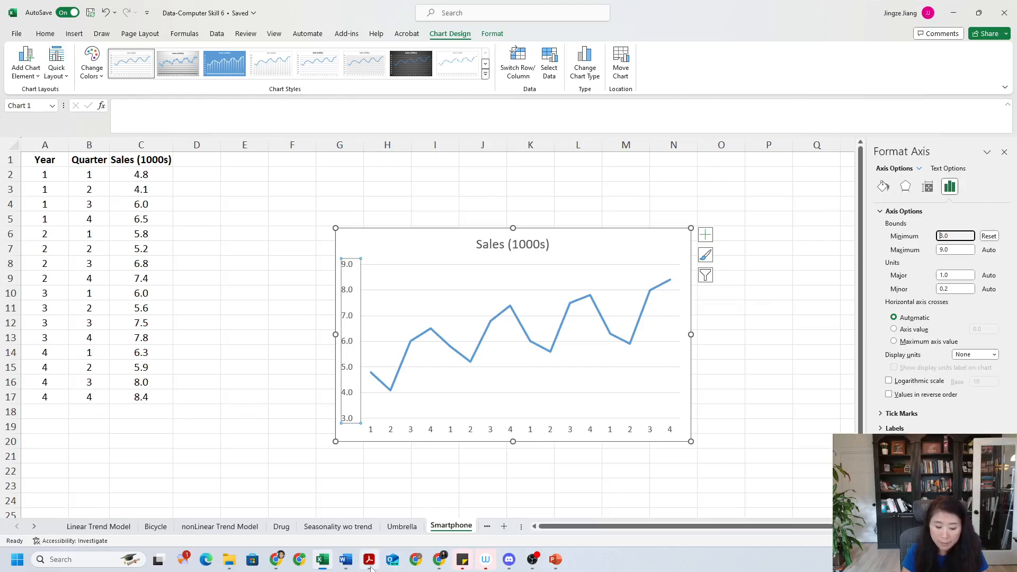
Step: Switch to the Computer Skill 6 PDF, highlight Question 4's "Is the data stationary?", and return to the workbook
key(alt+Tab)
drag(692, 270, 867, 271)
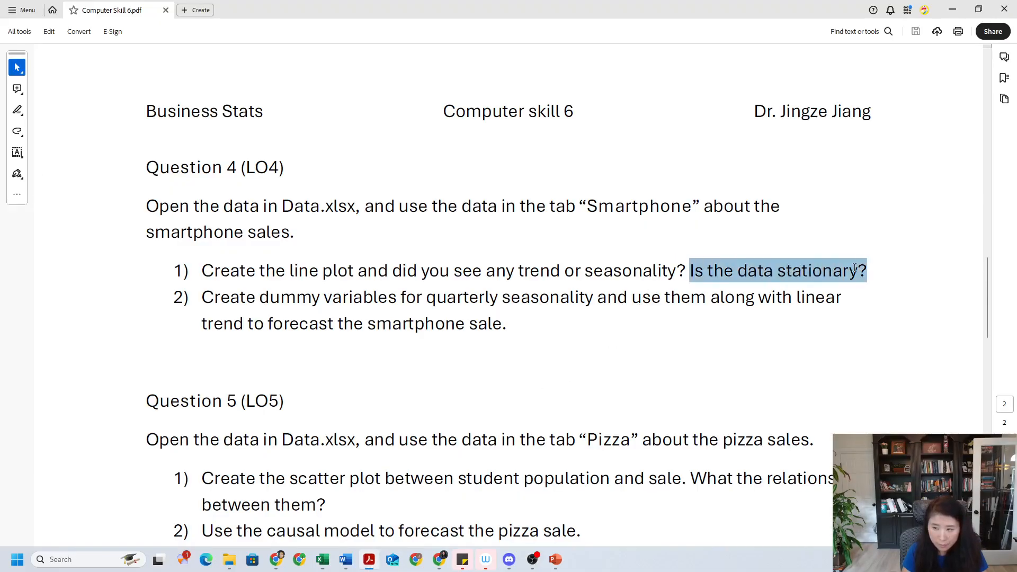
click(953, 12)
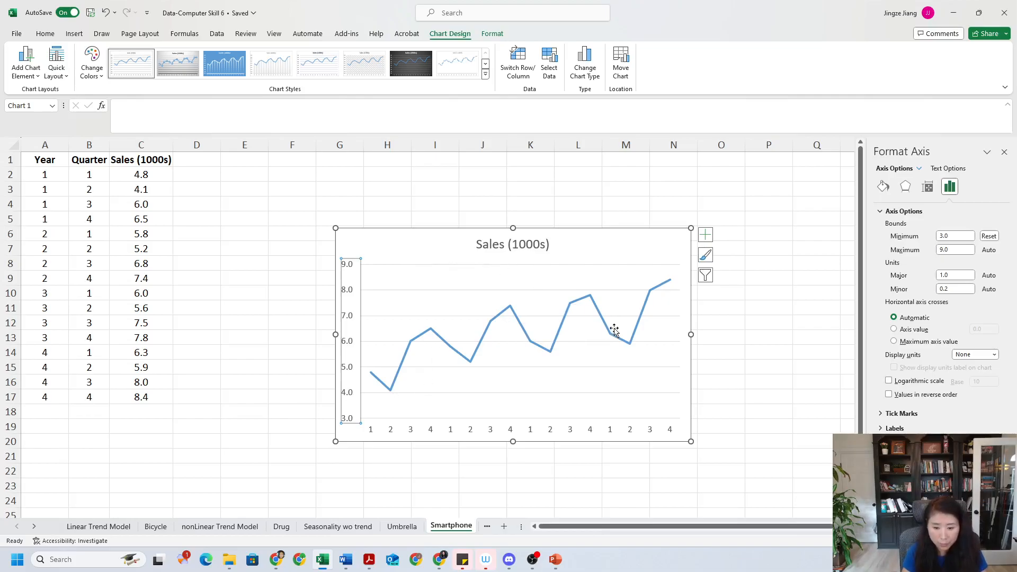
Step: Move the sales chart away from the data so its upper-left corner is around K7
drag(431, 236, 633, 257)
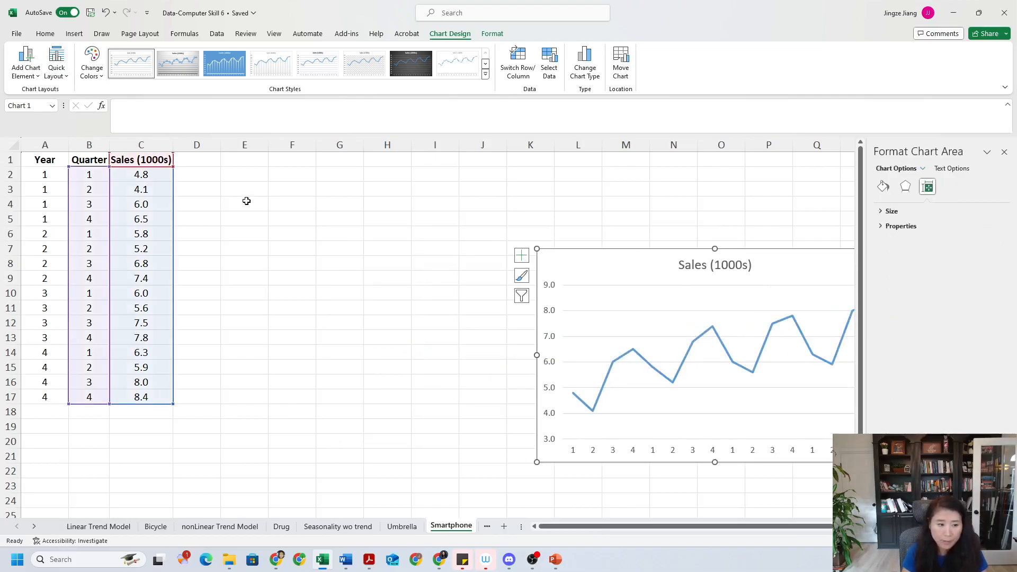
click(246, 201)
click(149, 158)
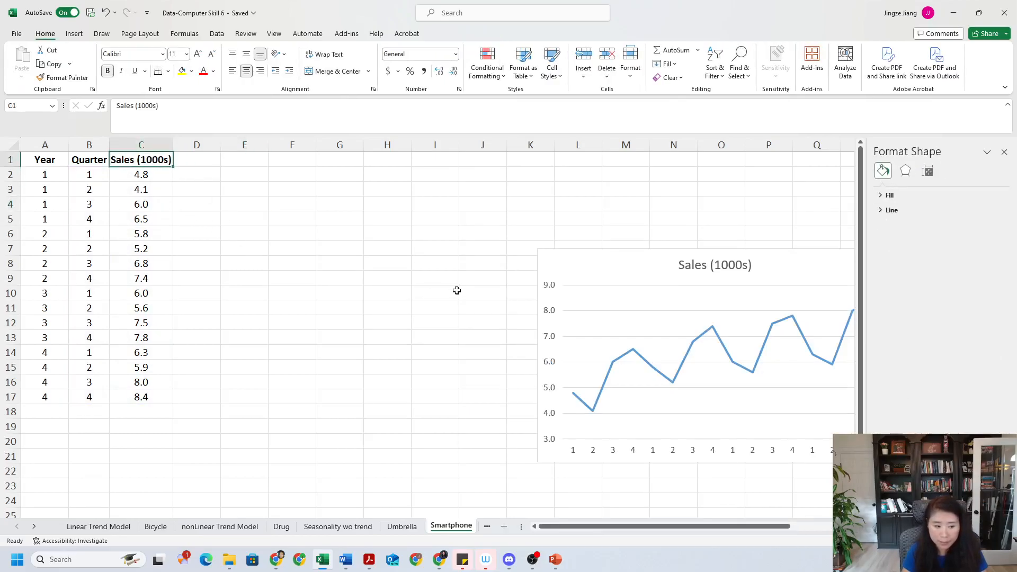
Step: Enter the heading "Time Index" in cell D1 beside the sales column
click(191, 160)
key(Caps_Lock)
text(yt)
key(Caps_Lock)
key(BackSpace)
key(BackSpace)
key(Caps_Lock)
text(t)
key(Caps_Lock)
text(IME)
key(BackSpace)
key(BackSpace)
key(BackSpace)
key(Caps_Lock)
text(me)
key(Caps_Lock)
text(I)
key(Caps_Lock)
text(ndex)
key(Return)
Step: Number the Time Index column from 1 to 16 in D2:D17 and widen it to fit its heading
text(1)
key(Return)
text(2)
key(Return)
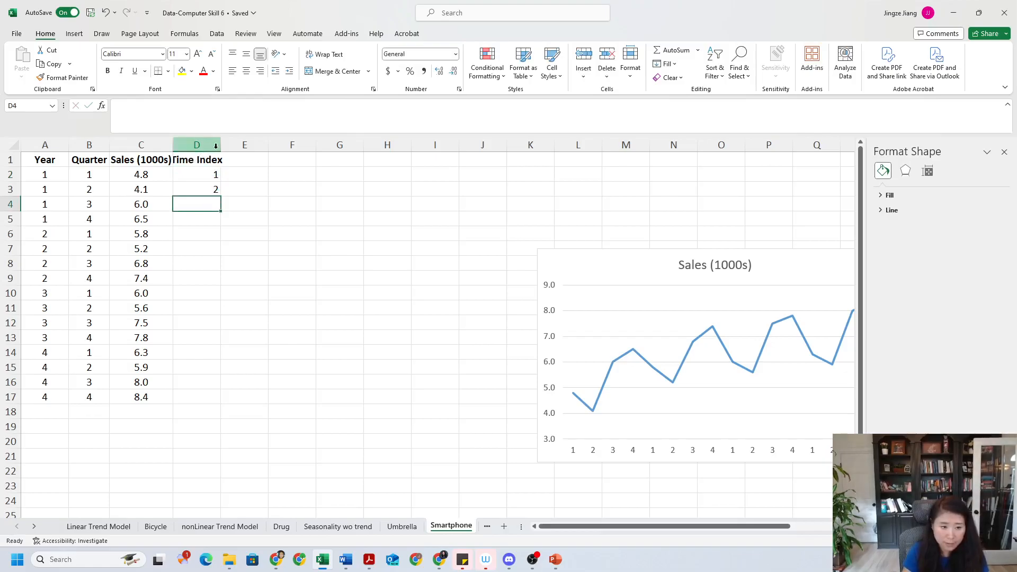
drag(221, 146, 244, 403)
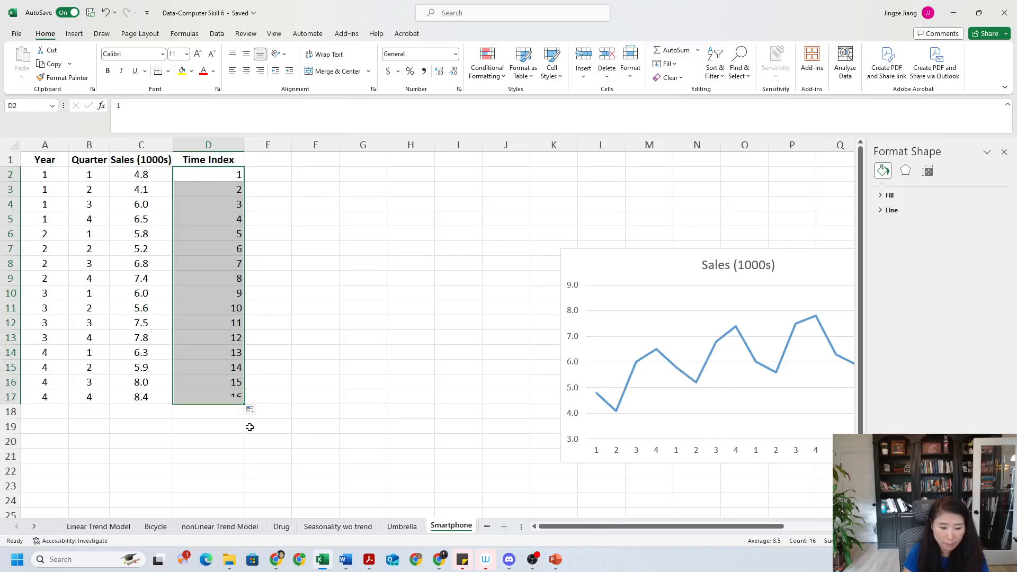
Step: Enter the dummy variable headings Q1, Q2 and Q3 in cells E1, F1 and G1
click(275, 163)
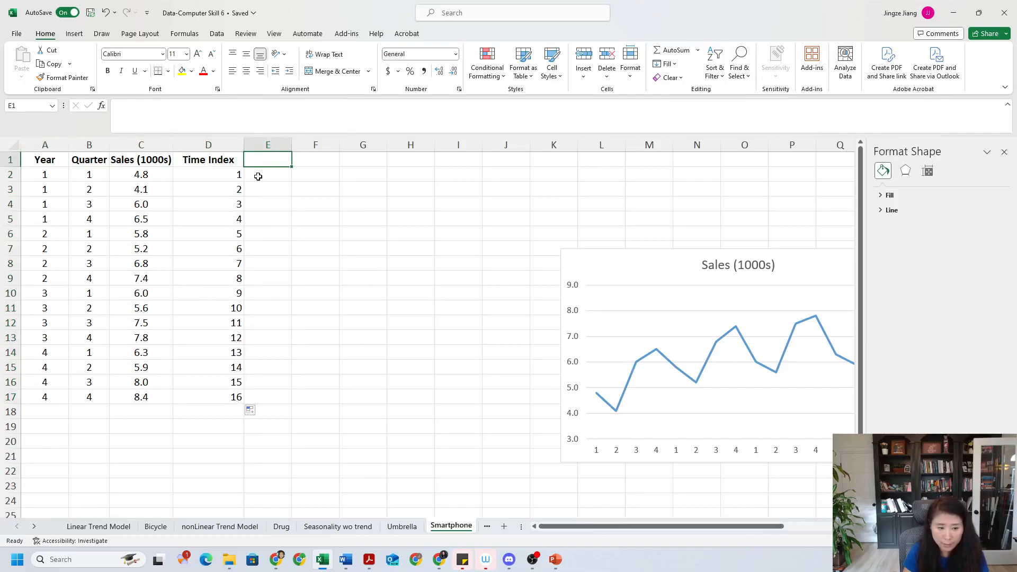
key(Caps_Lock)
text(Q)
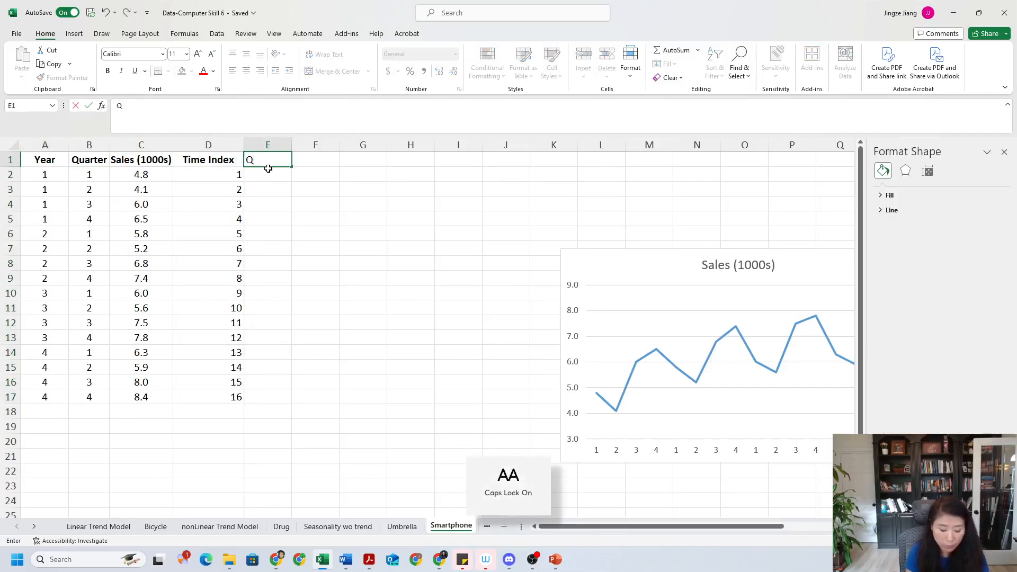
text(1)
key(Tab)
text(Q2)
key(Tab)
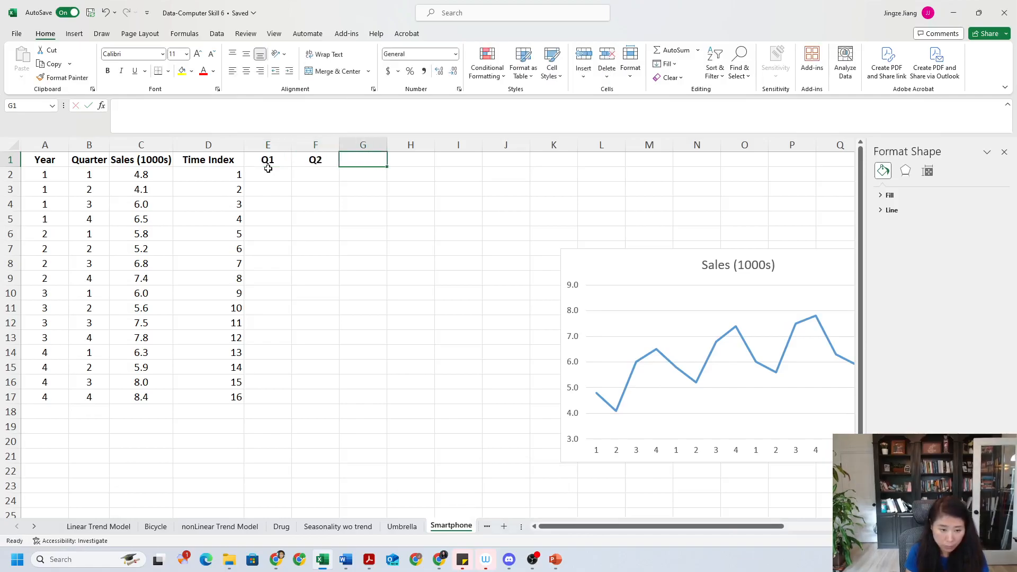
text(Q3)
key(Tab)
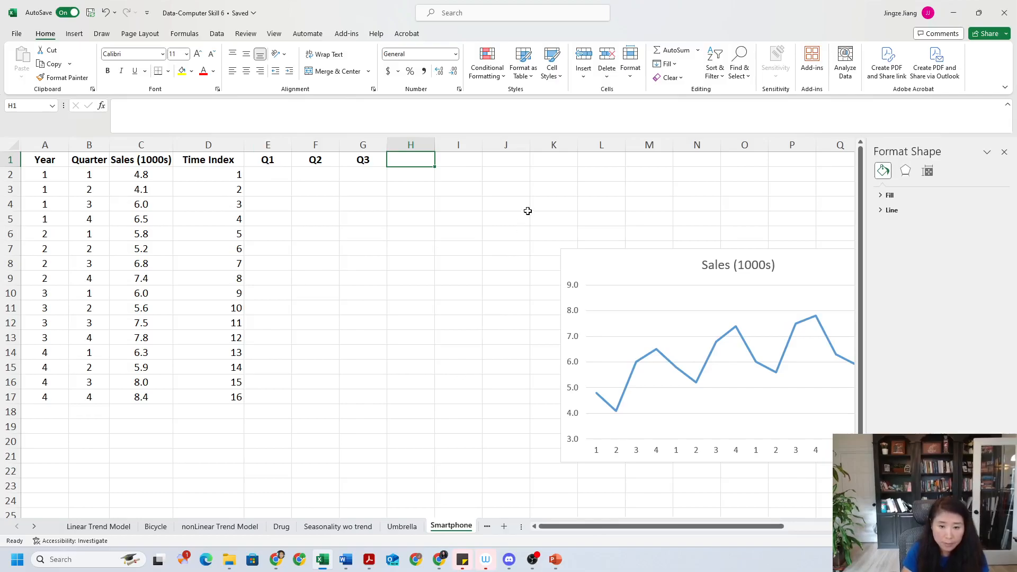
Step: Move the sales chart farther from the data so its upper-left corner is around M8
click(611, 266)
drag(611, 265, 711, 275)
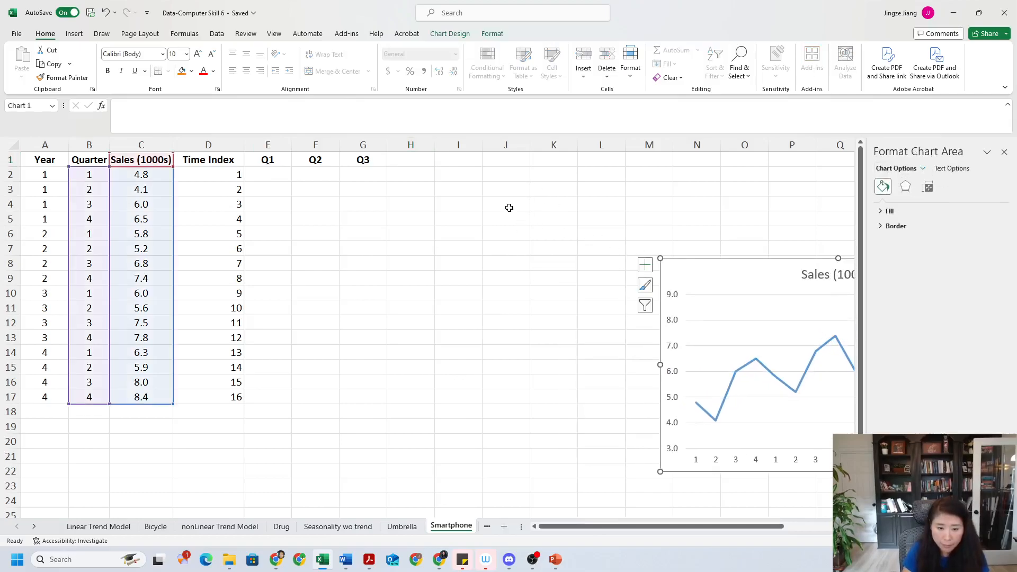
Step: Enter the note "Q1 is 1, if it is quarter 1, otherwise 0" in cell J3
click(507, 194)
key(Caps_Lock)
key(Caps_Lock)
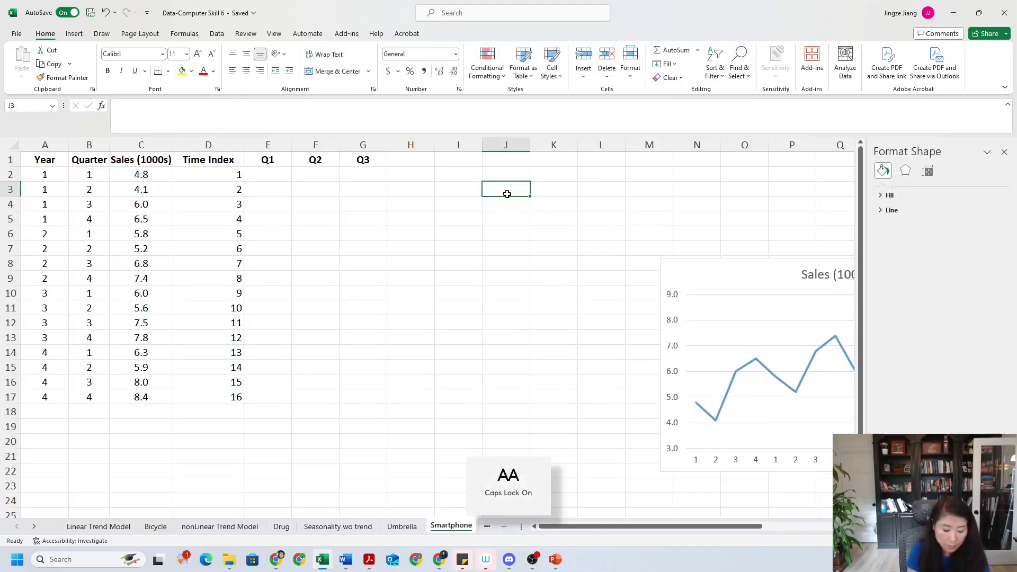
text(Q1)
key(Caps_Lock)
text(is 1, if it is)
key(Caps_Lock)
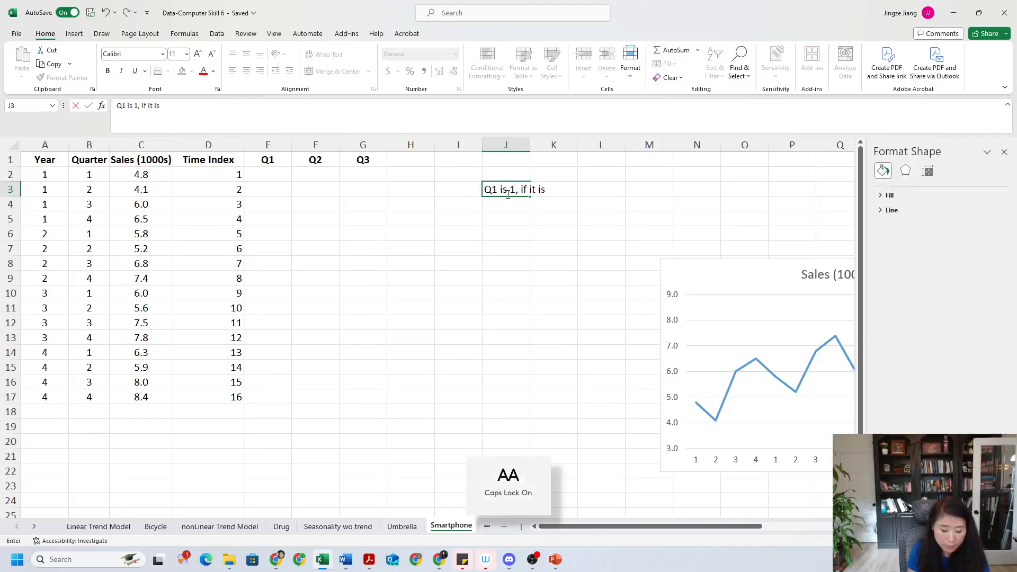
key(BackSpace)
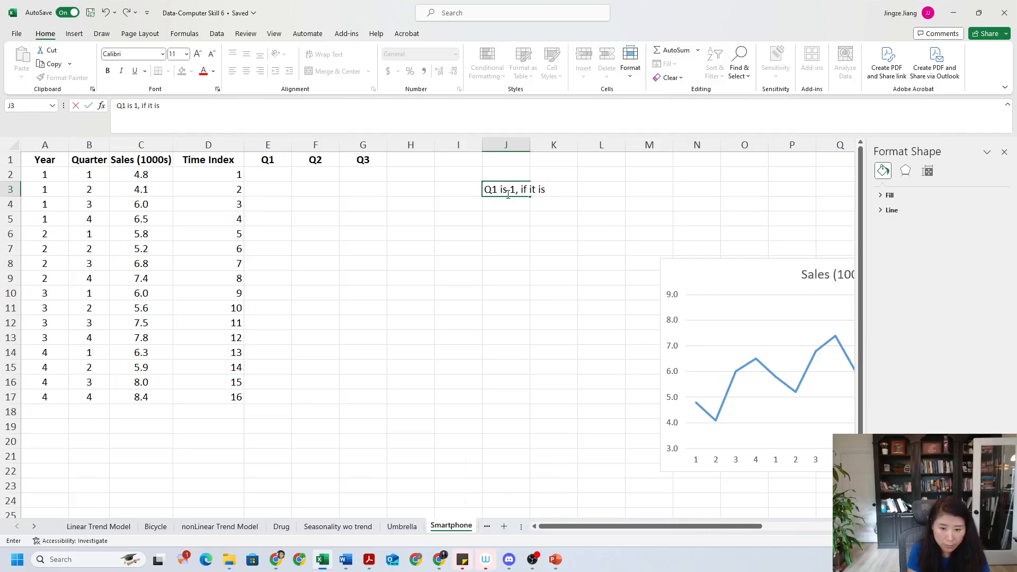
key(Caps_Lock)
text(qu)
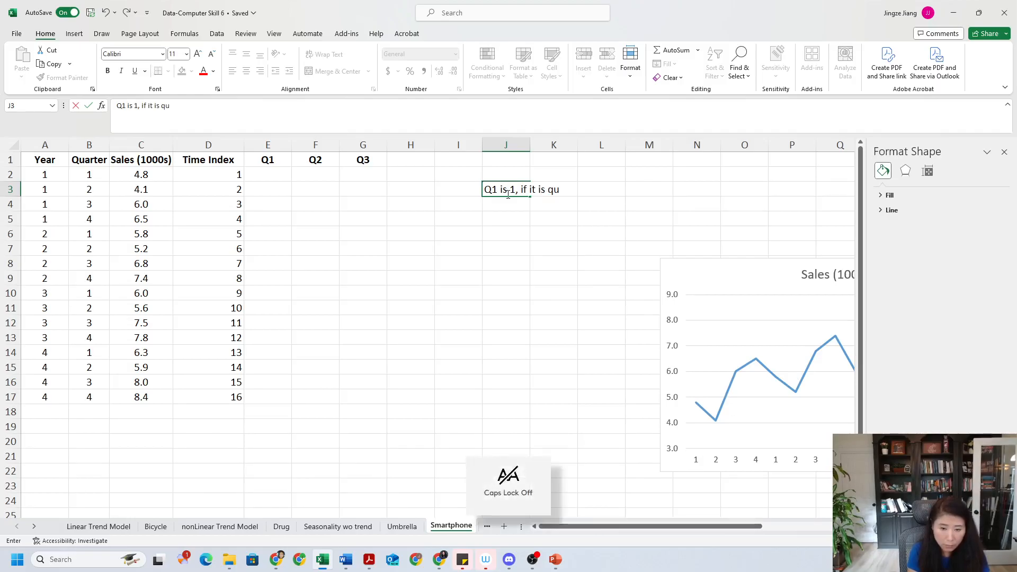
text(arter 1, otherwise)
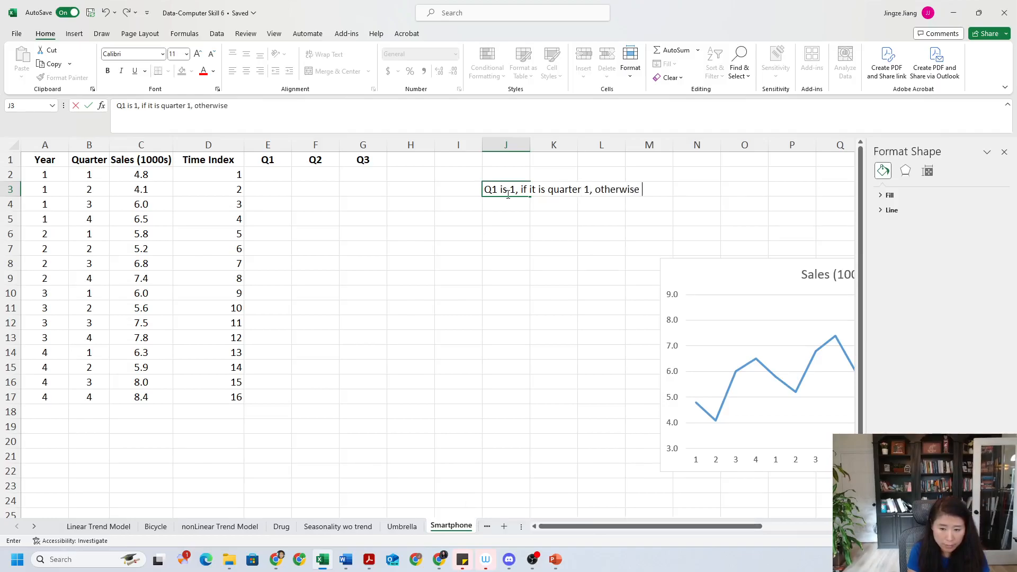
text( 0)
key(Return)
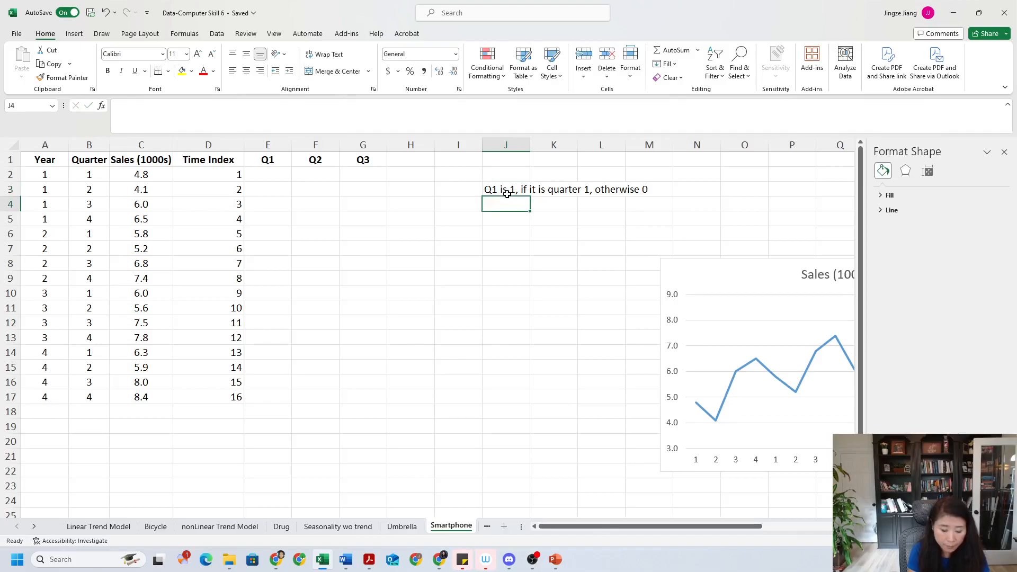
Step: Enter the note "Q2 is 1, if it is quarter 2, otherwise 0" in cell J4
key(Caps_Lock)
text(Q2 is 1, if it is quarter 2, other)
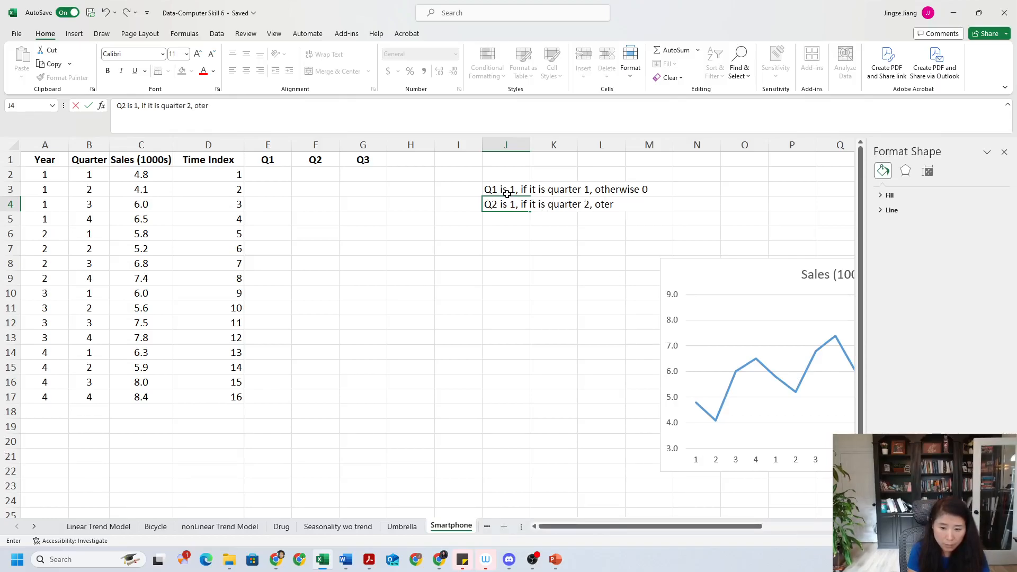
text(wise 0)
key(Return)
Step: Enter the note "Q3 is 1, if it is quarter 3, otherwise 0" in cell J5
key(Caps_Lock)
text(Q)
key(Caps_Lock)
text(3 is 1, )
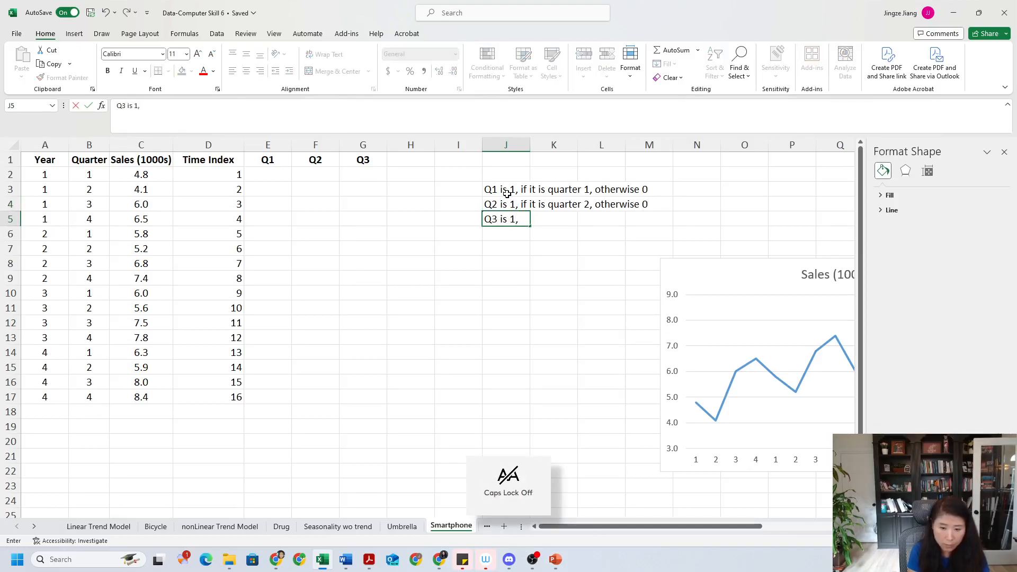
text(if it is quarter)
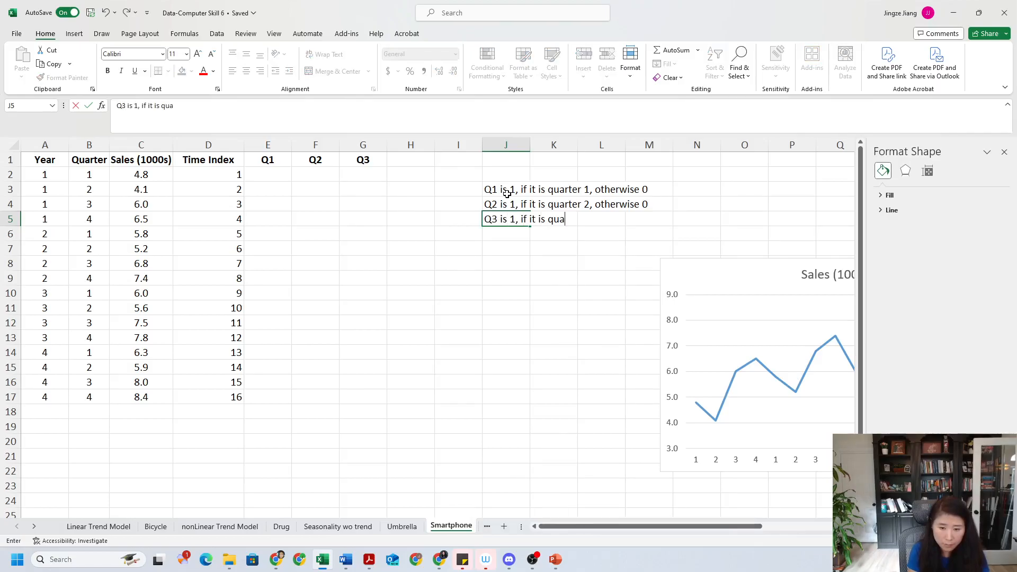
text(ote)
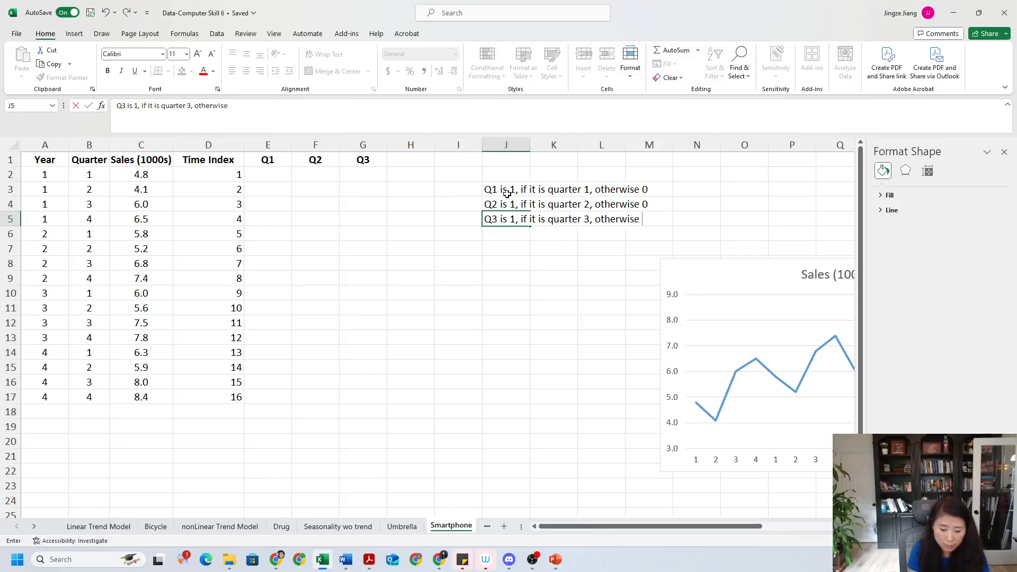
key(Return)
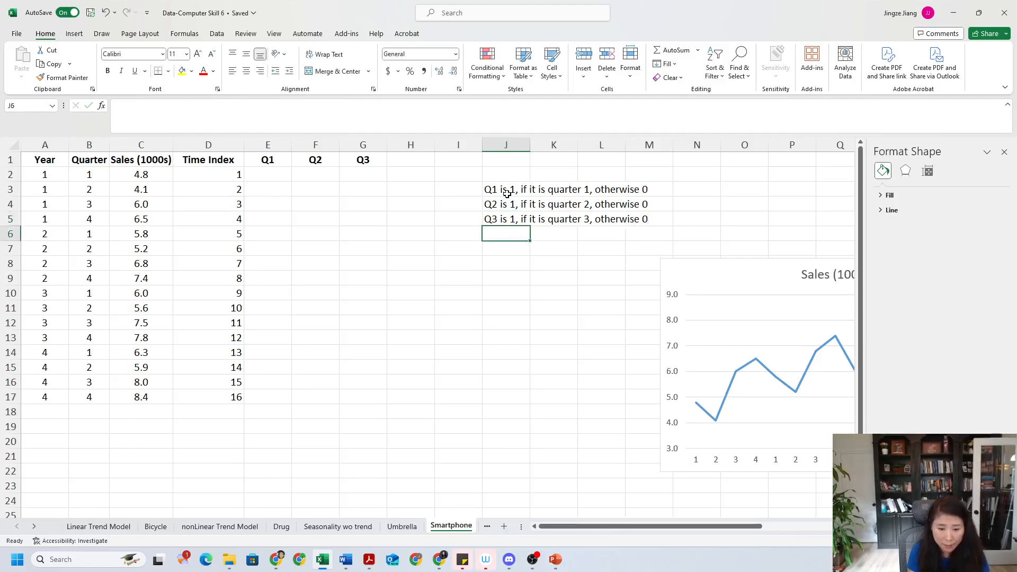
Step: List the quarter numbers 1 to 4 in I7:I10 as row labels for a dummy coding table
key(Left)
key(Down)
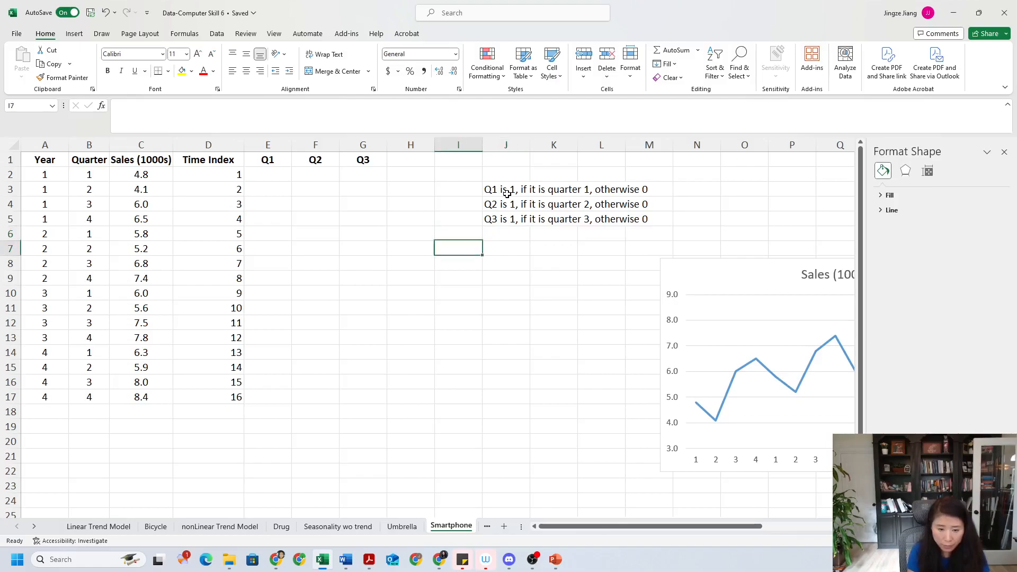
text(1)
key(Return)
text(2)
key(Return)
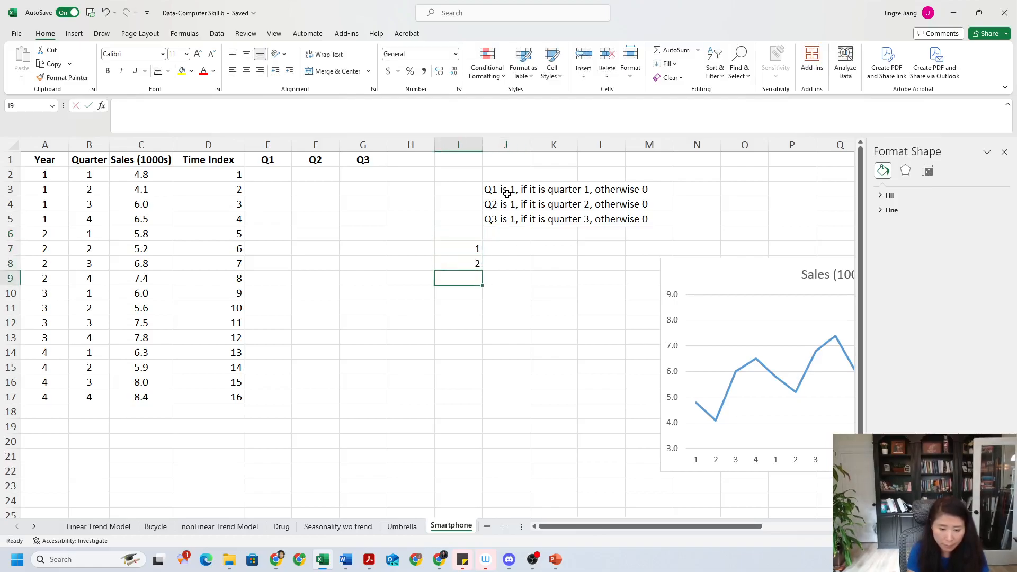
text(3)
key(Return)
text(4)
key(Return)
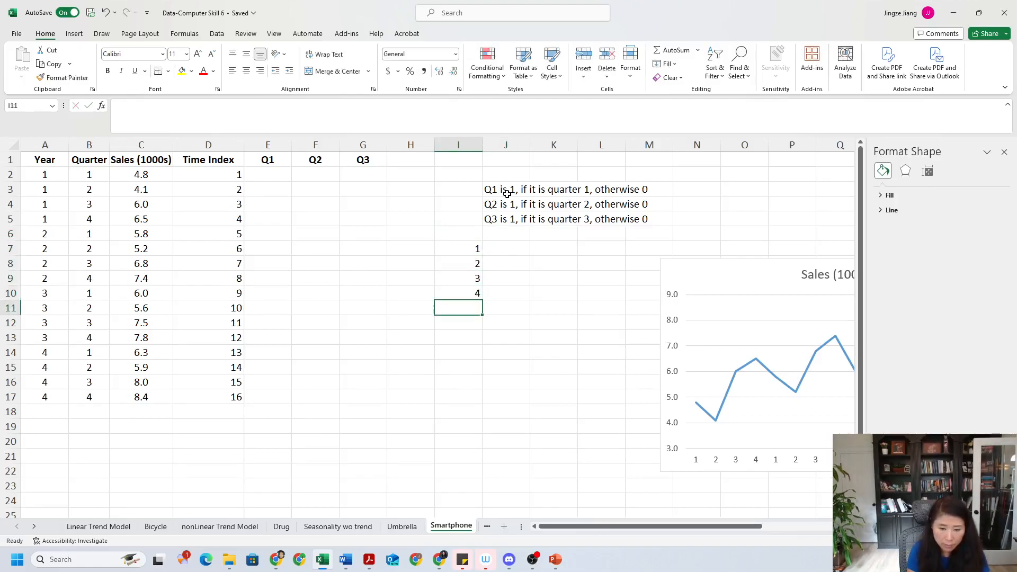
Step: Enter the column headings Q1, Q2 and Q3 in J6:L6 above the dummy coding table
click(508, 231)
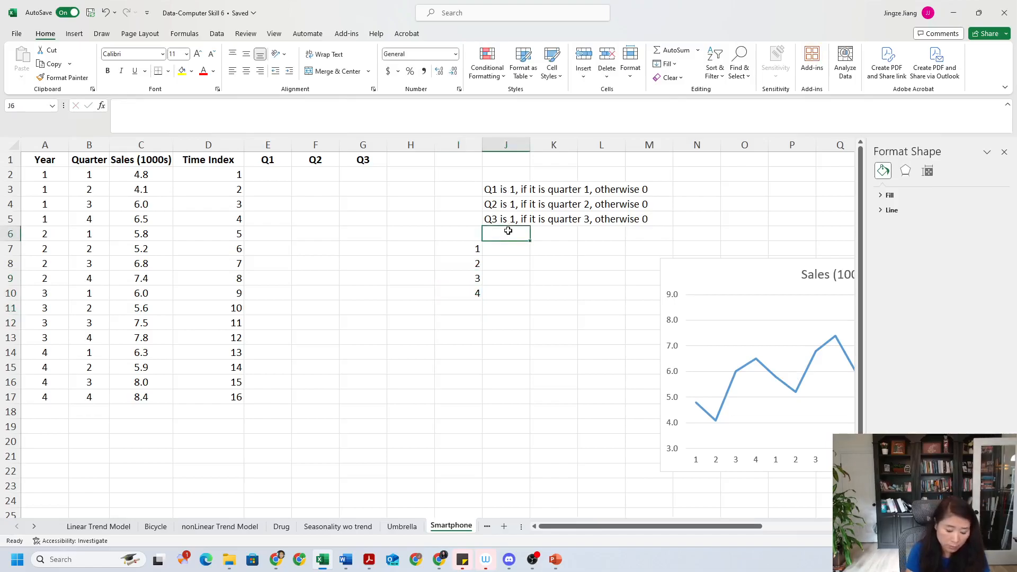
key(Caps_Lock)
text(Q1 is 1, if it is quarter 1, otherwise 0)
key(Tab)
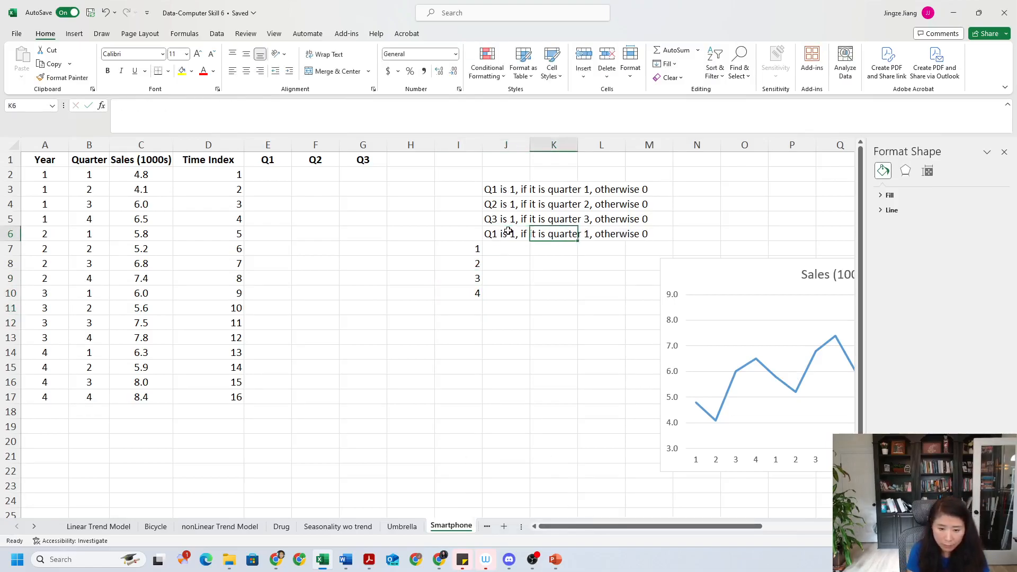
click(508, 231)
text(Q1)
key(Delete)
click(554, 293)
click(555, 228)
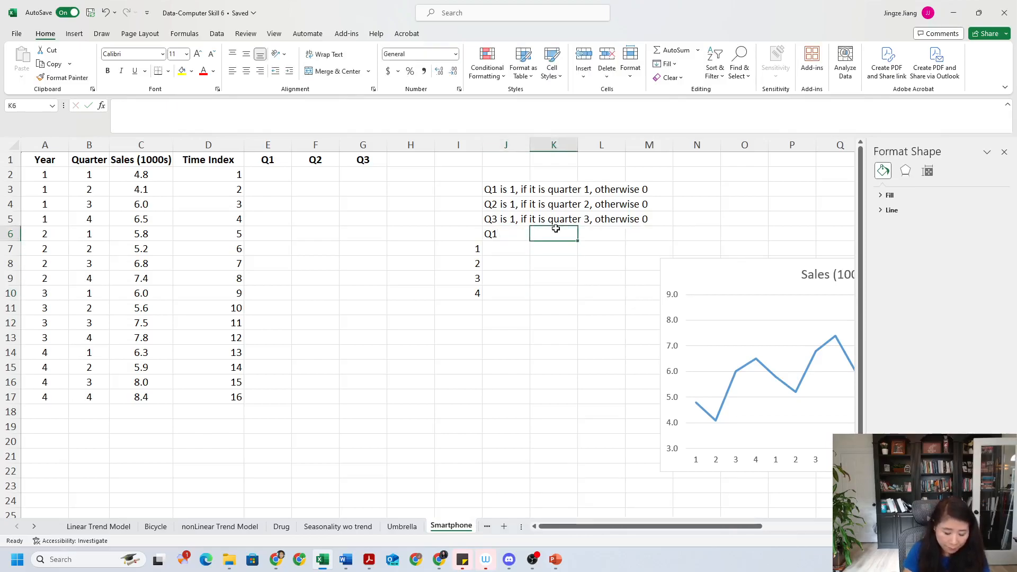
text(Q2)
click(603, 232)
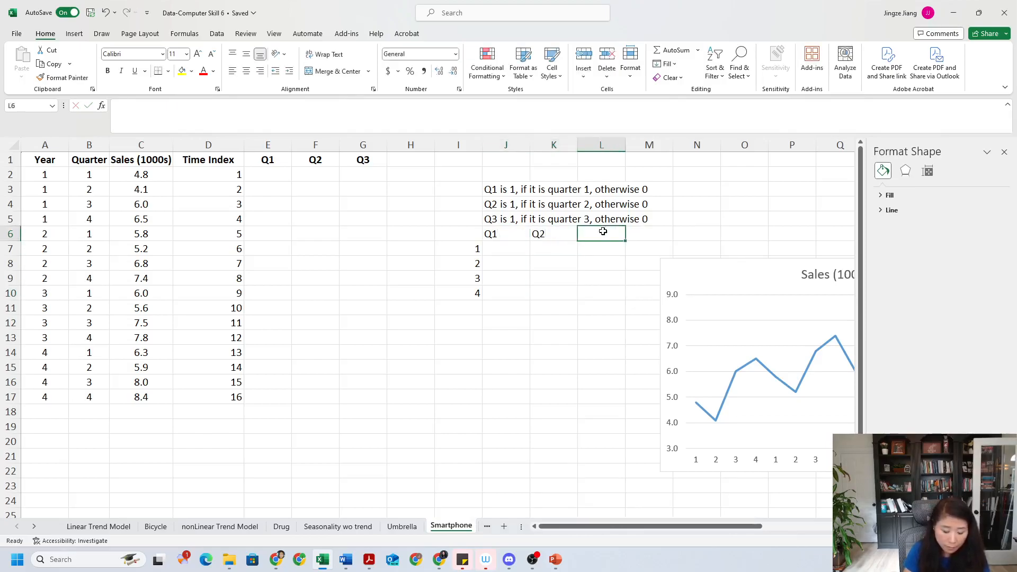
text(Q3)
click(577, 310)
click(551, 263)
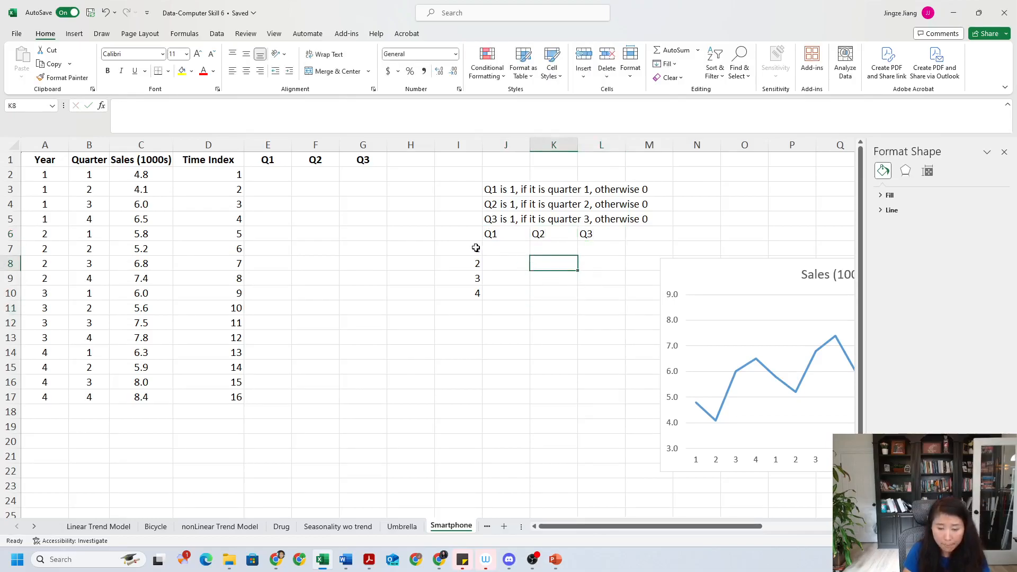
Step: Code quarter 1 in J7:L7 of the dummy coding table as 1, 0, 0
click(444, 257)
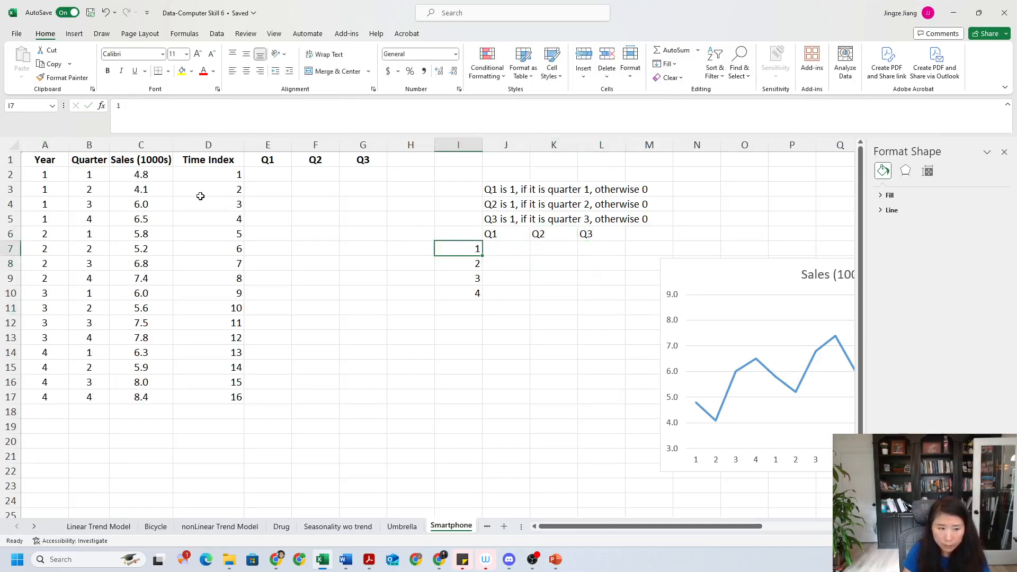
click(498, 248)
text(1)
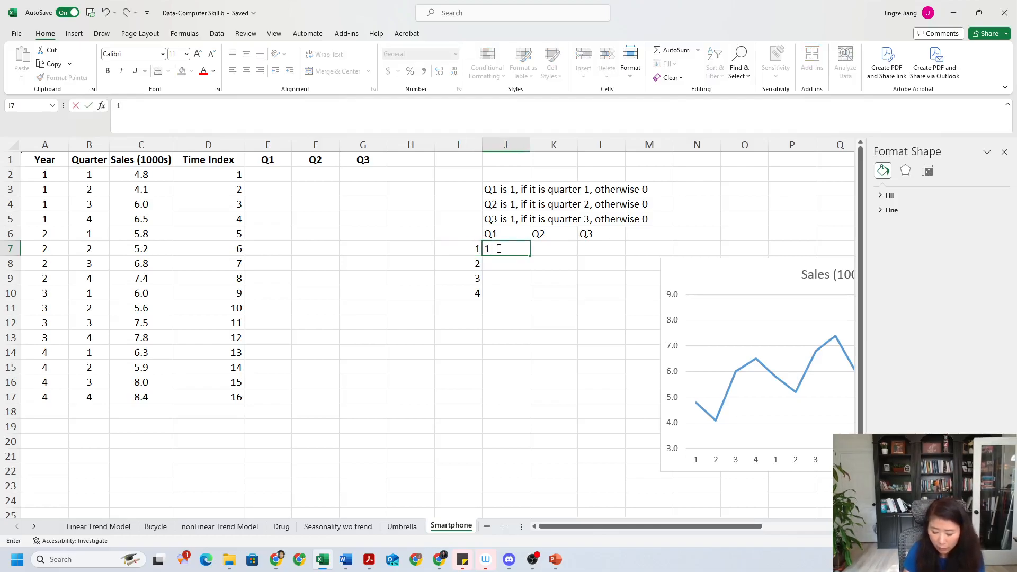
key(Tab)
text(0)
key(Tab)
text(0)
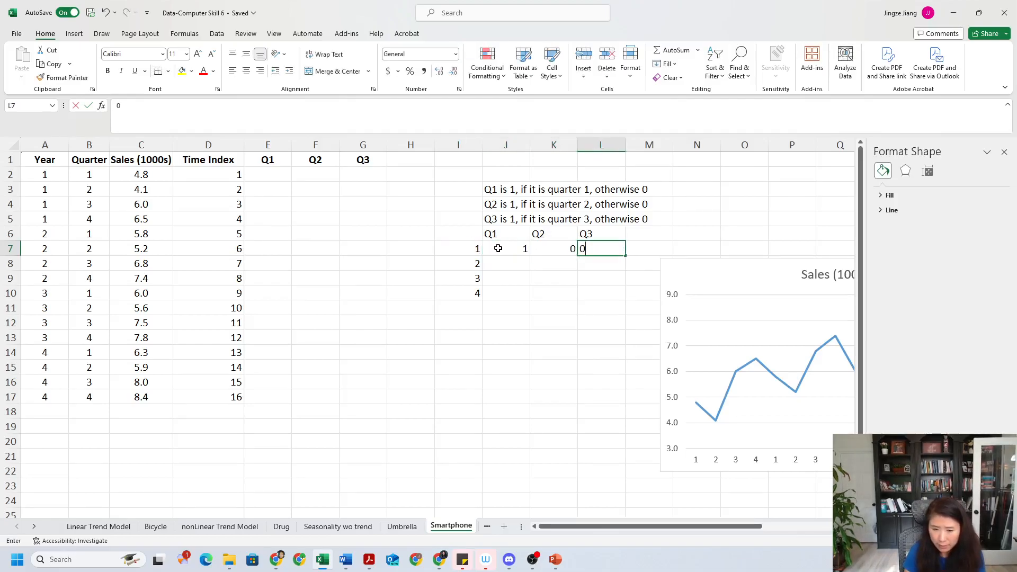
click(498, 248)
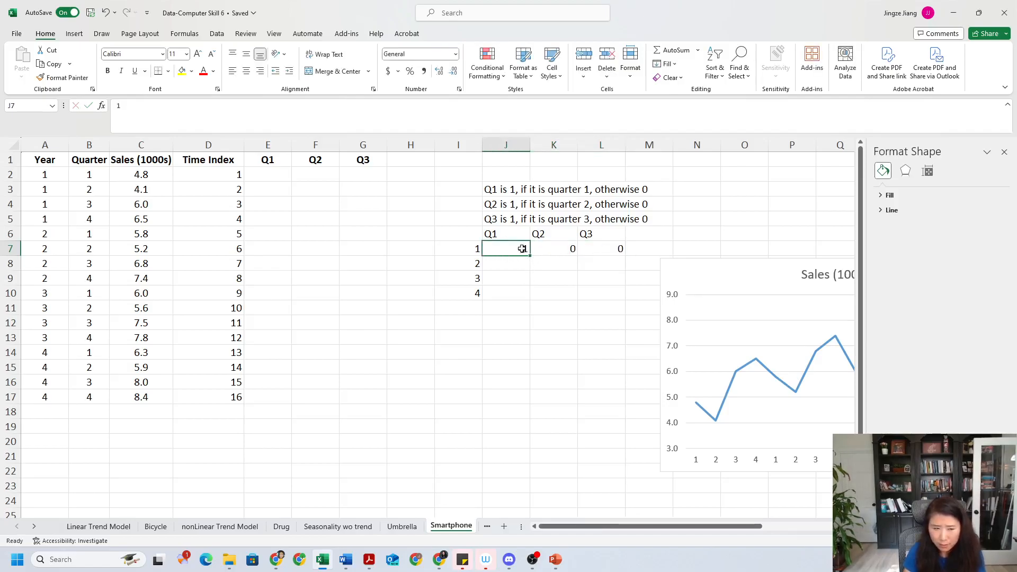
Step: Code quarter 2 in J8:L8 of the dummy coding table as 0, 1, 0
click(516, 264)
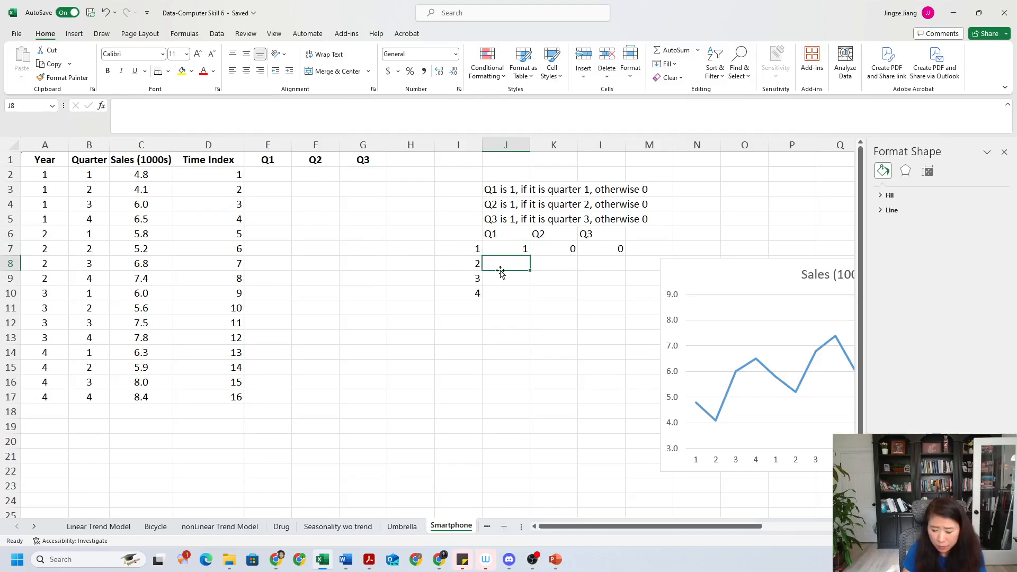
text(0)
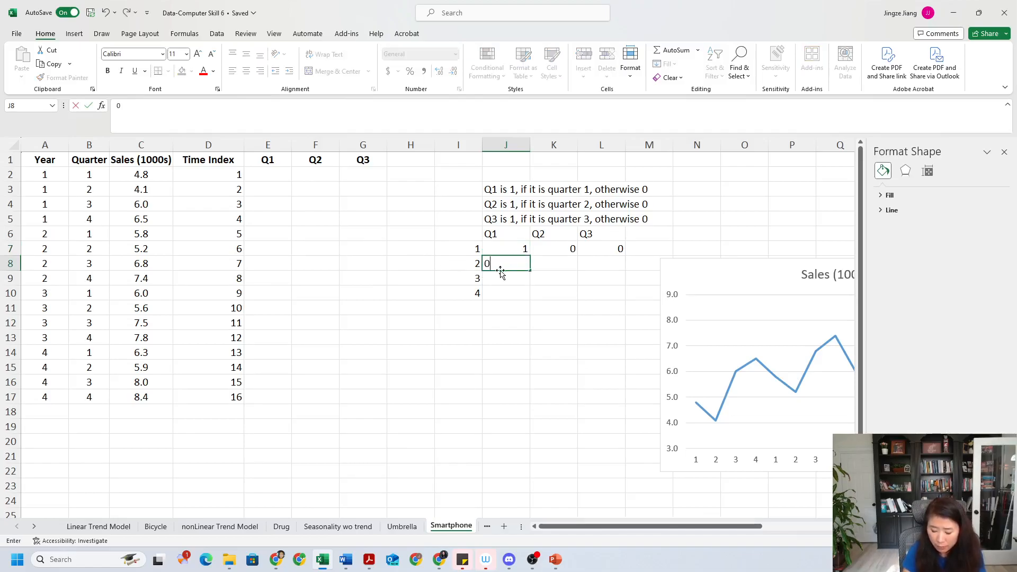
key(Tab)
text(1)
key(Tab)
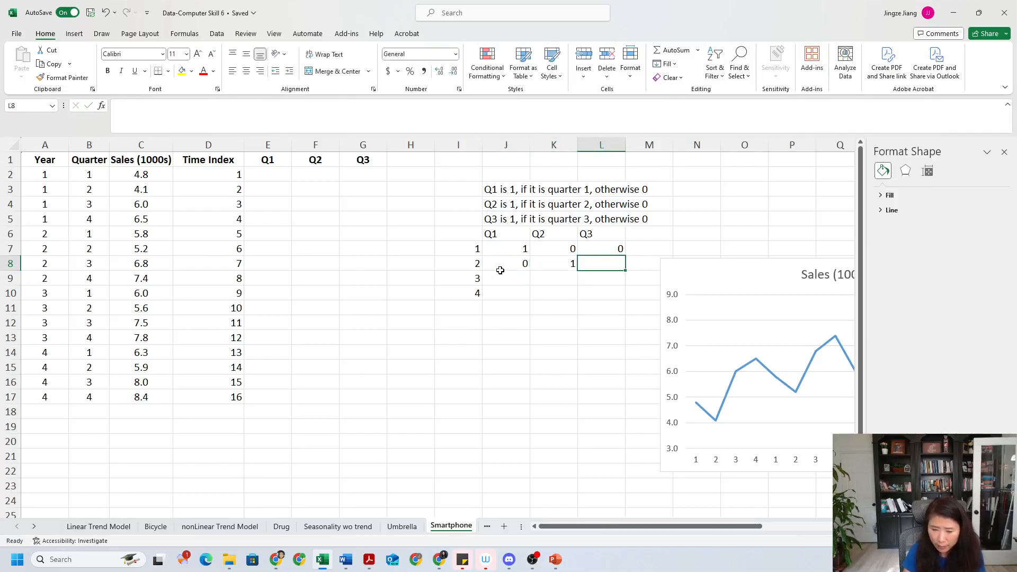
text(0)
key(Return)
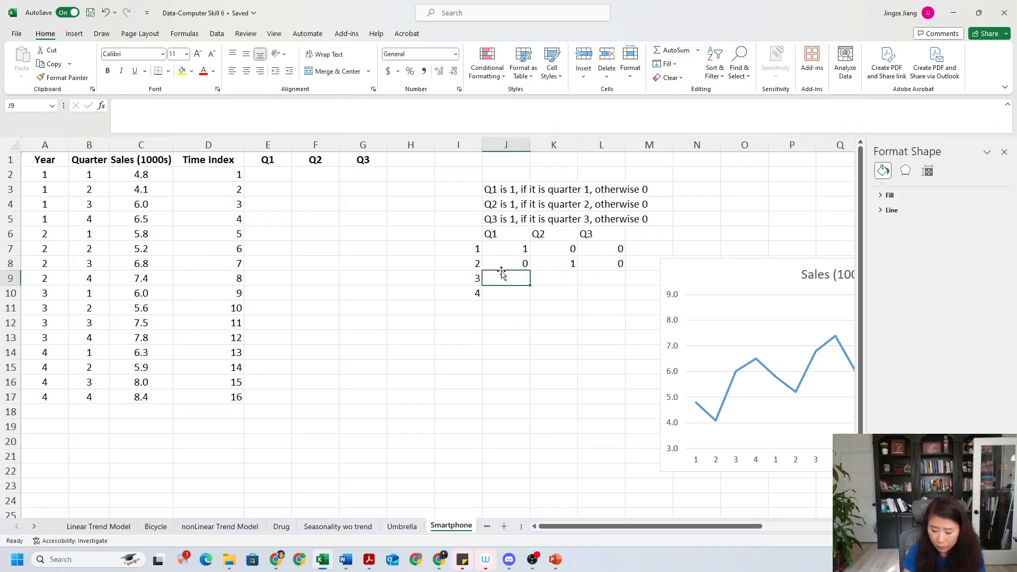
Step: Code quarter 3 in J9:L9 of the dummy coding table as 0, 0, 1
text(0)
key(Tab)
text(0)
key(Tab)
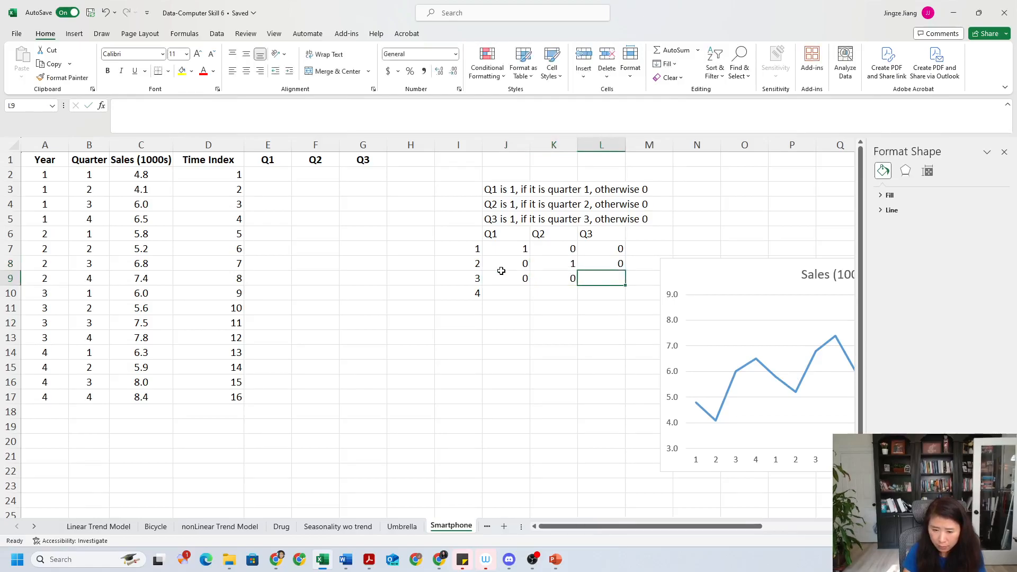
key(Return)
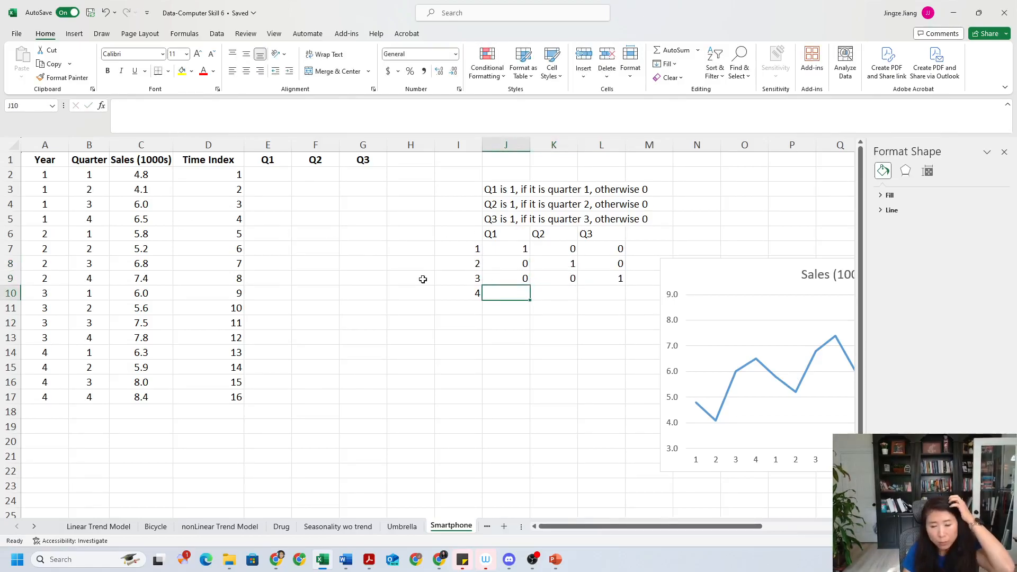
Step: Code quarter 4 in J10:L10 of the dummy coding table as 0, 0, 0
text(0)
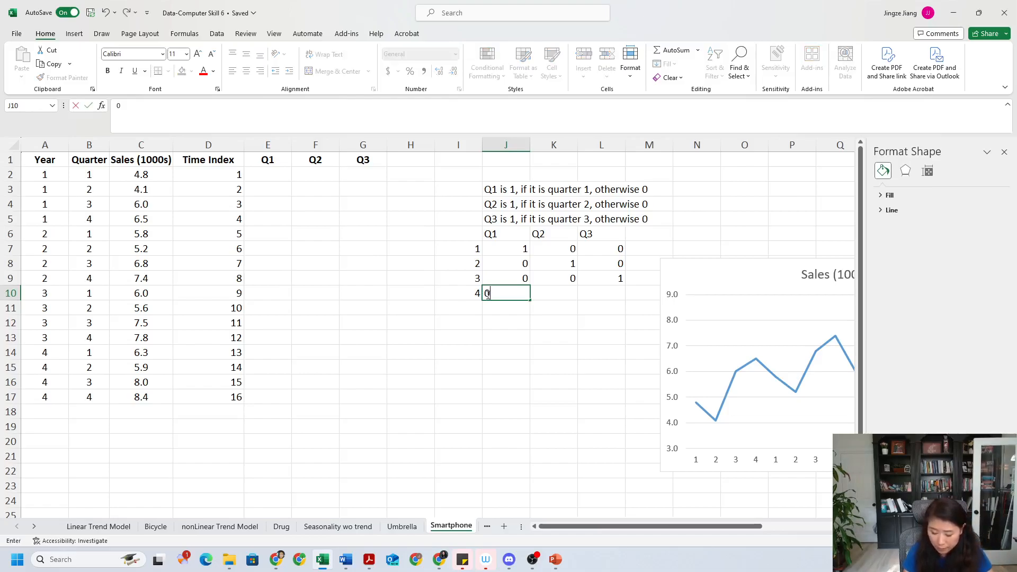
key(Tab)
text(0)
key(Tab)
text(0)
click(506, 397)
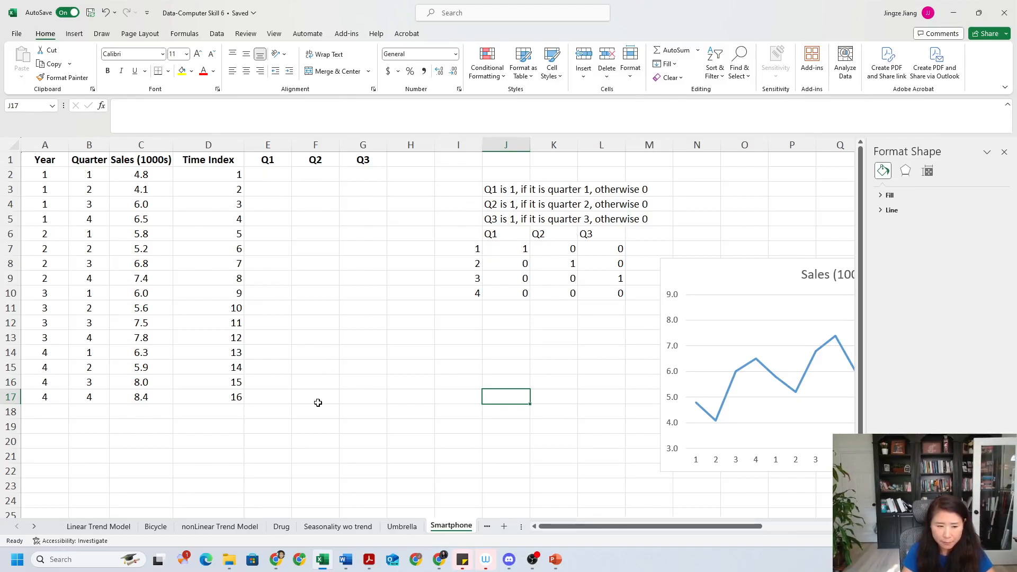
Step: Turn on filtering for the sales data range A1:G17
drag(25, 159, 366, 394)
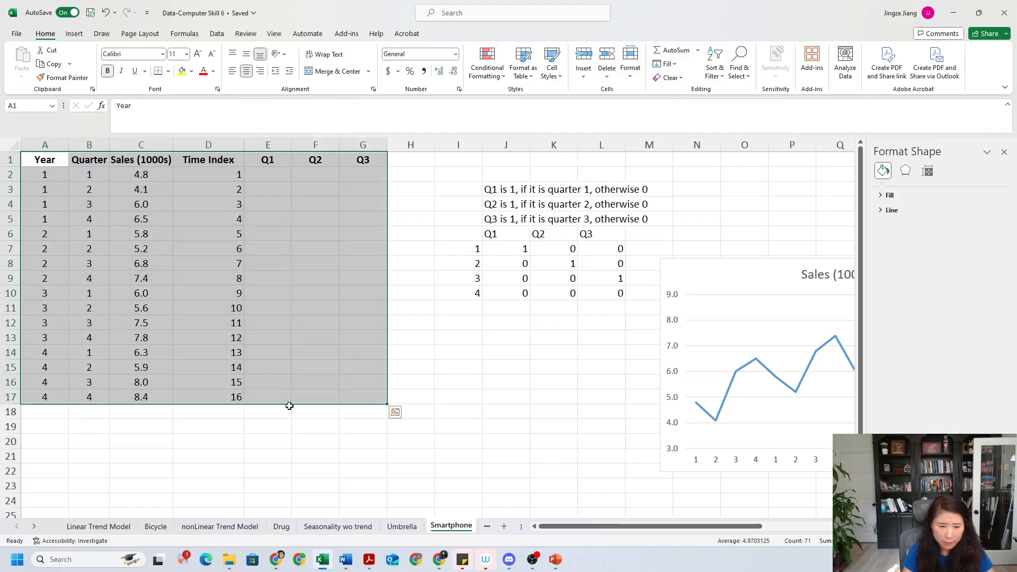
click(716, 66)
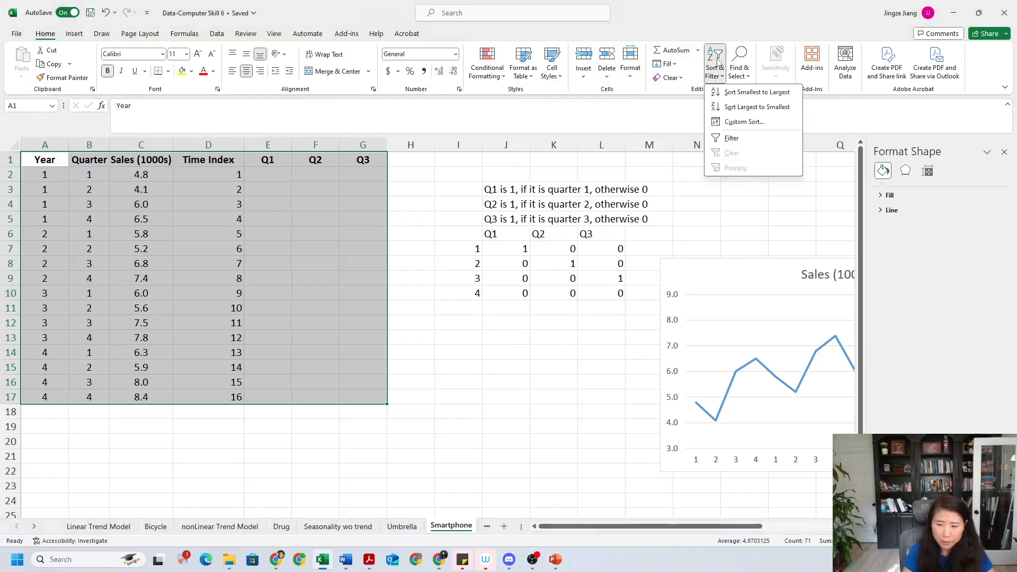
click(730, 139)
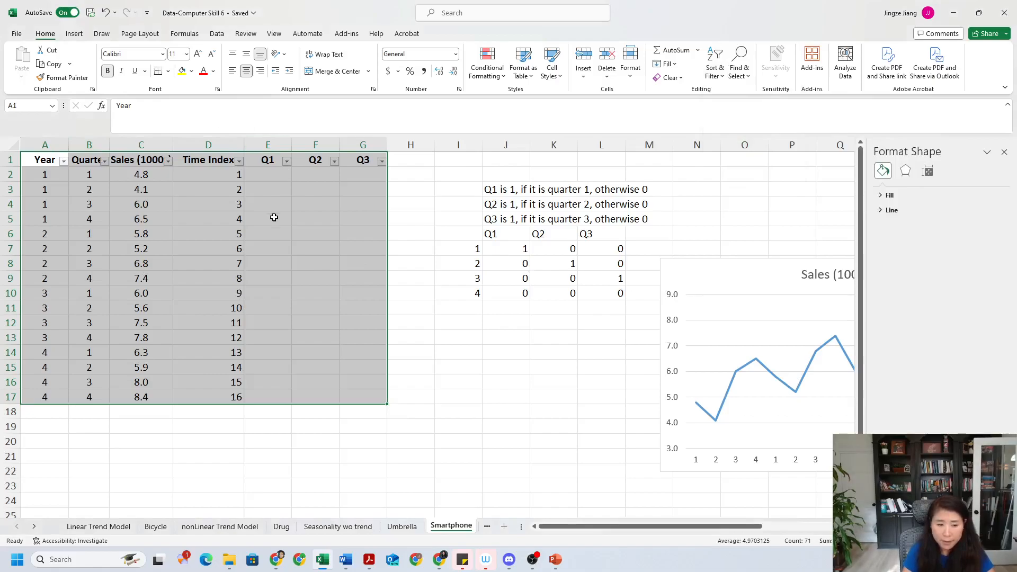
Step: Filter the Quarter column to show only quarter 1
click(100, 220)
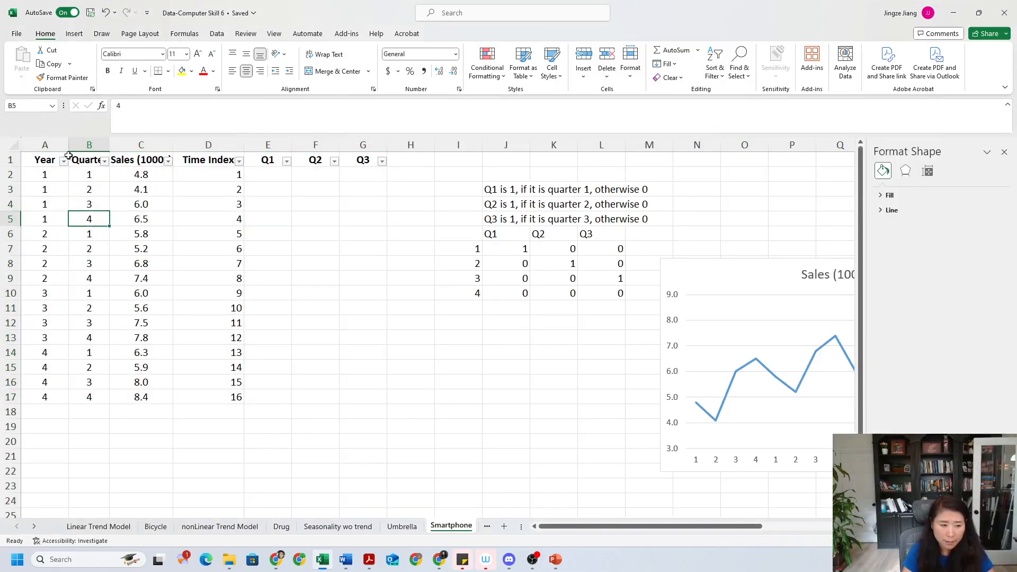
click(105, 161)
click(32, 300)
click(32, 310)
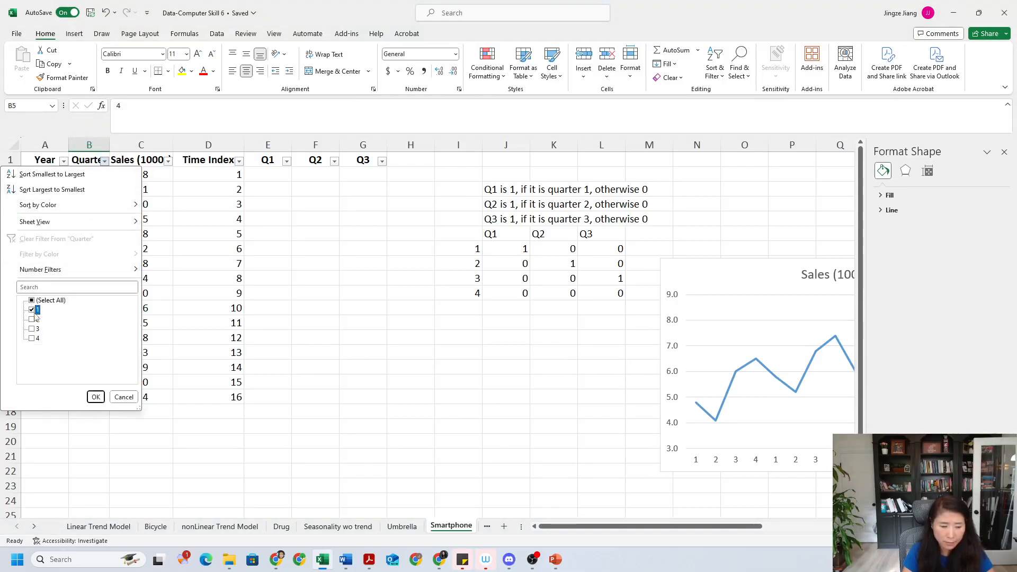
click(96, 397)
Step: Enter the quarter 1 dummy values 1, 0, 0 for Q1 to Q3 in E2:G2
click(265, 312)
click(284, 173)
text(1)
key(Tab)
text(0)
key(Tab)
text(0)
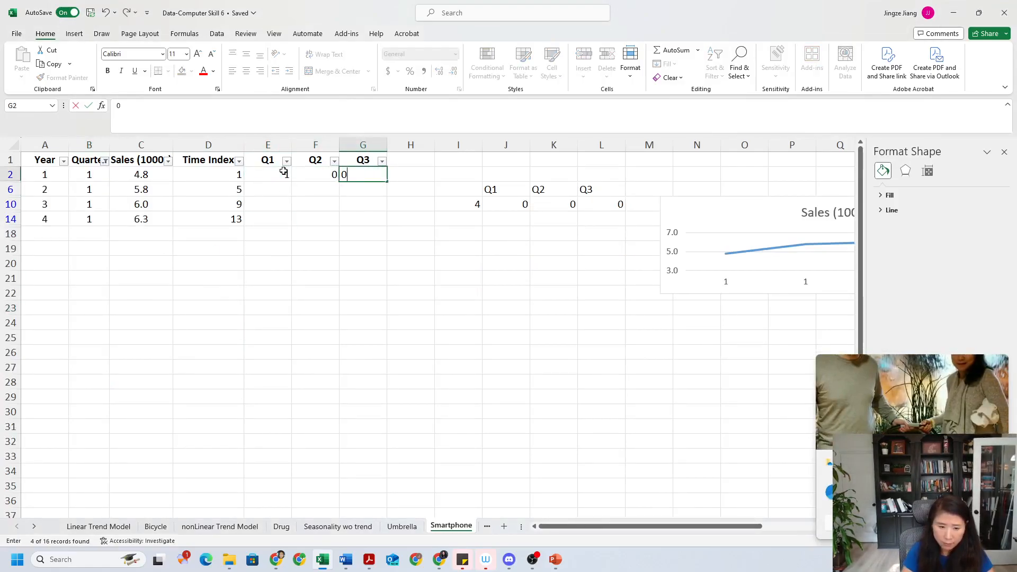
click(313, 247)
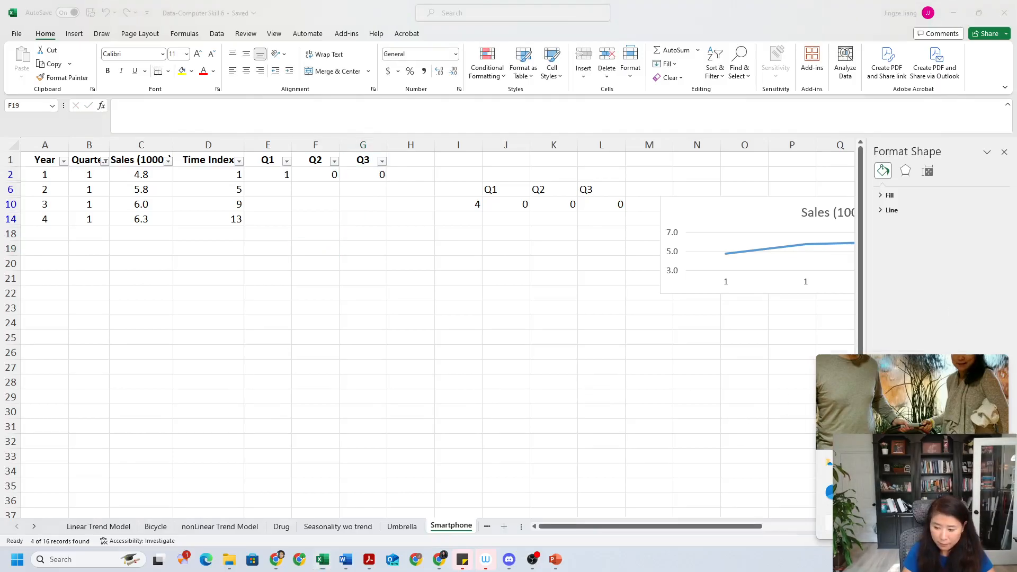
Step: Fill the dummy values in E2:G2 down through the remaining visible quarter 1 rows
click(314, 219)
drag(275, 177, 360, 173)
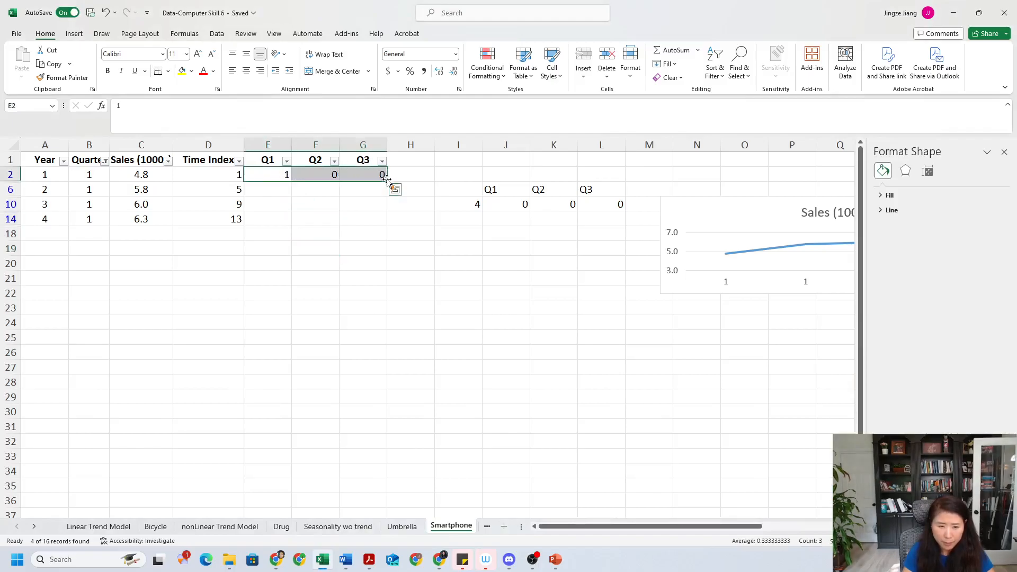
drag(387, 181, 391, 226)
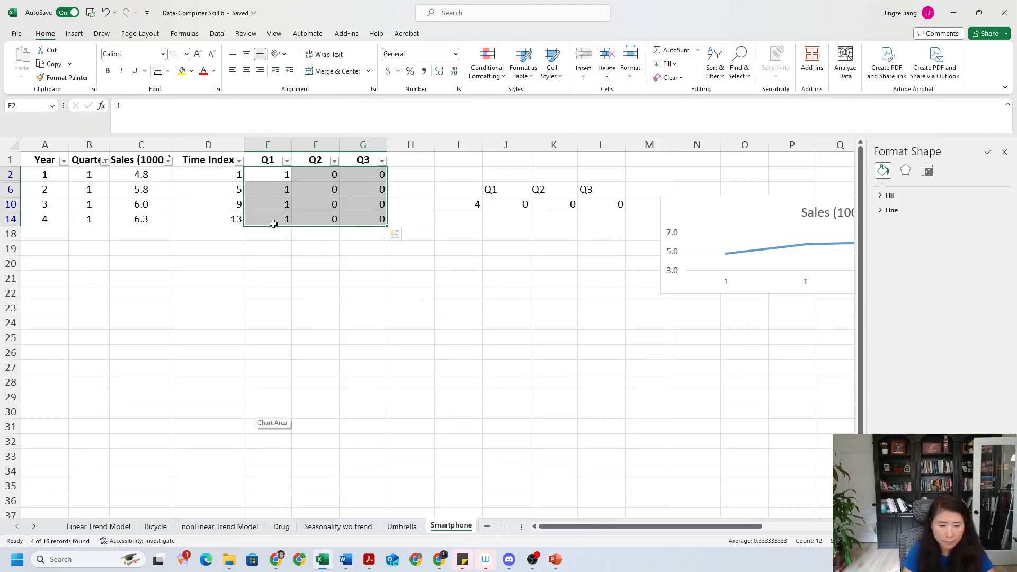
Step: Change the Quarter filter to show only quarter 2
click(105, 160)
click(31, 310)
click(32, 320)
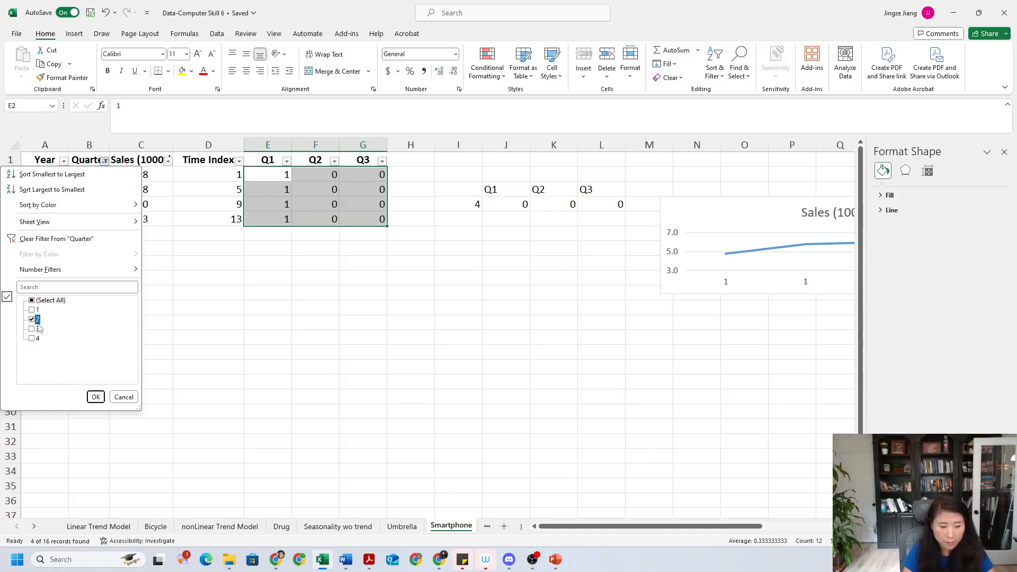
click(95, 398)
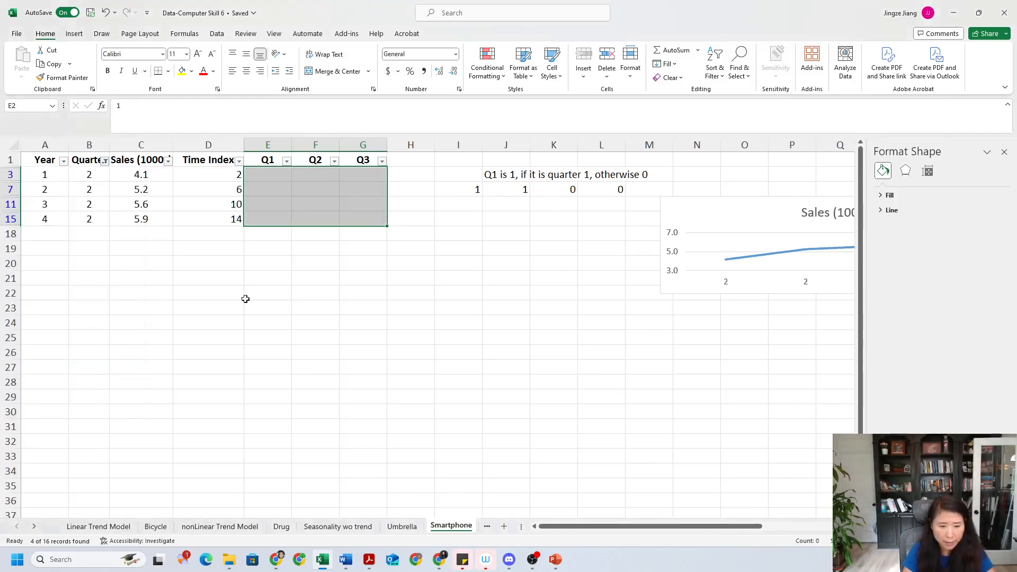
Step: Enter the quarter 2 dummy values 0, 1, 0 for Q1 to Q3 in E3:G3
click(316, 247)
click(284, 174)
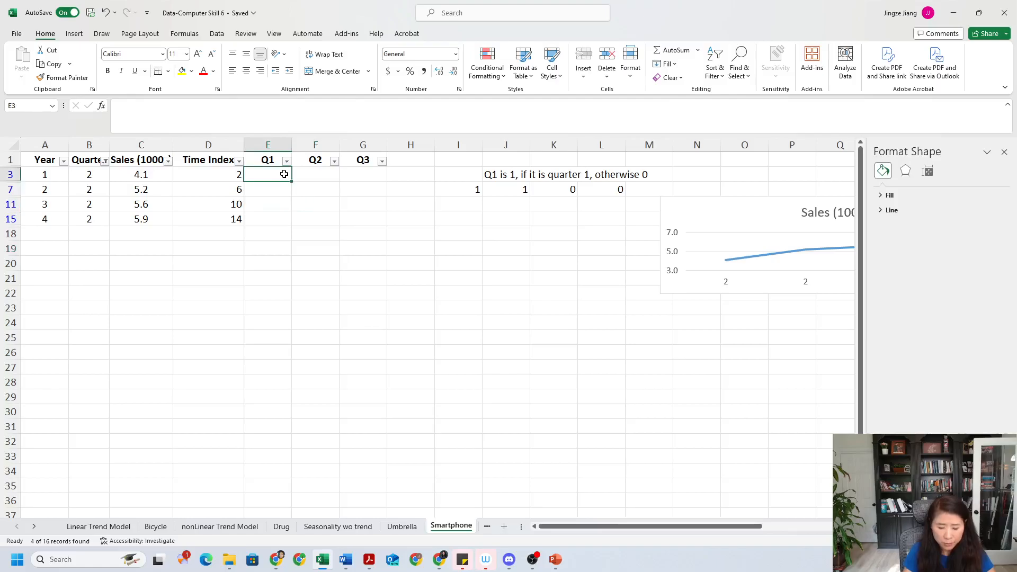
text(0)
key(Tab)
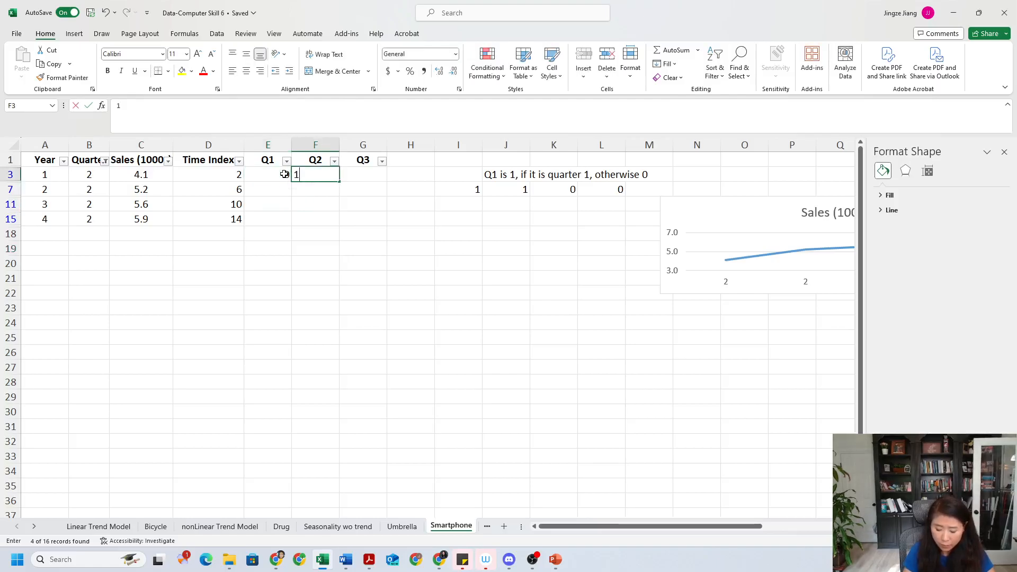
text(1)
key(Tab)
text(0)
key(Return)
Step: Fill the dummy values in E3:G3 down through the remaining visible quarter 2 rows
drag(284, 175, 388, 218)
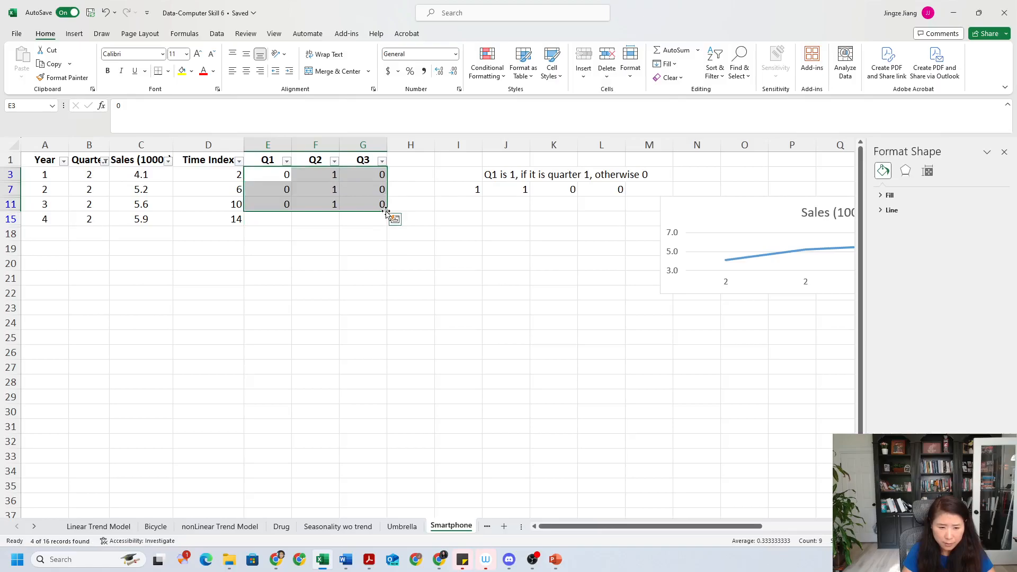
click(363, 219)
drag(271, 175, 388, 227)
click(302, 268)
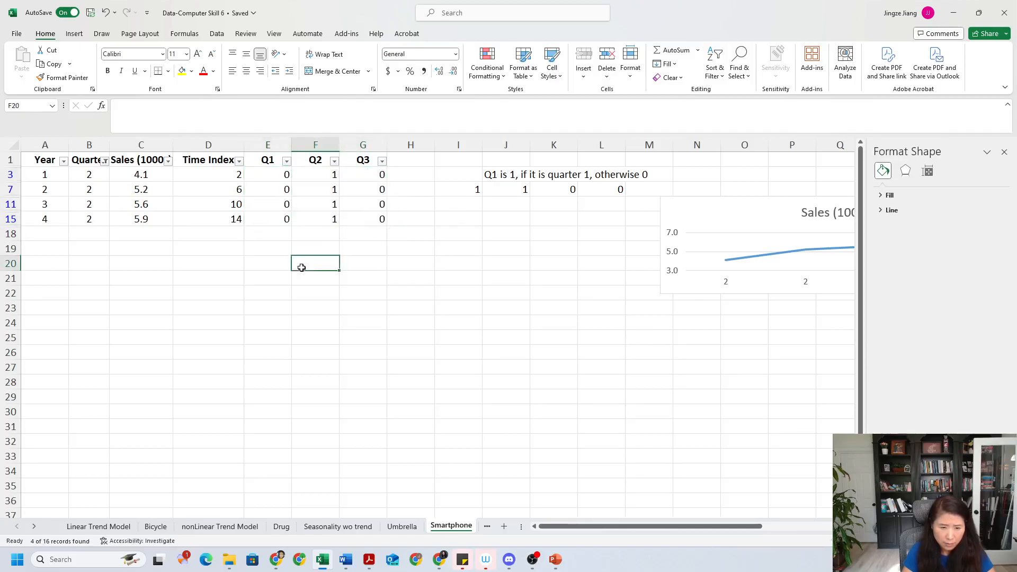
Step: Change the Quarter filter to show only quarter 3
click(105, 160)
click(32, 319)
click(32, 329)
click(95, 397)
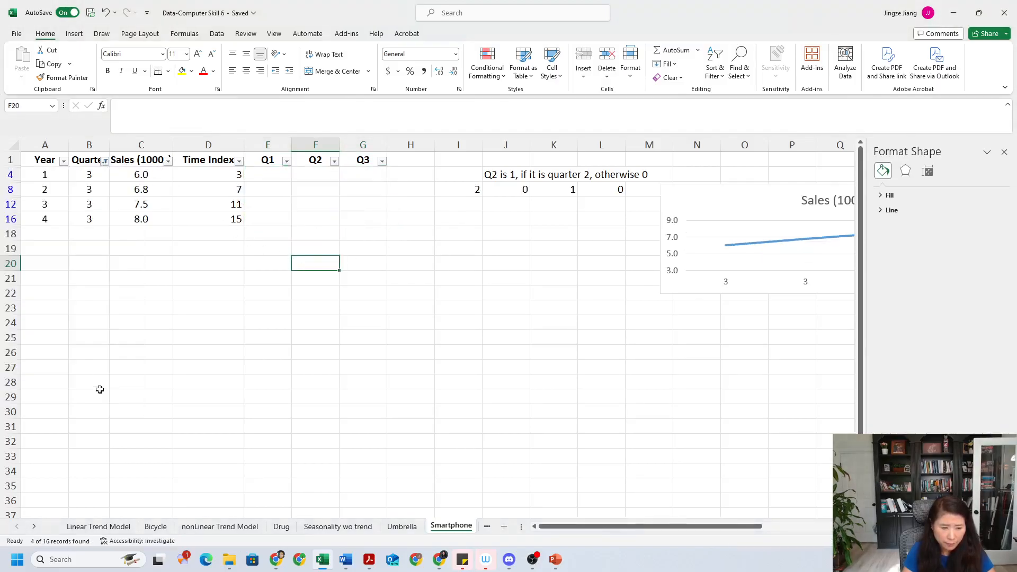
Step: Enter 0, 0, 1 in E4:G4 and fill the values down through the remaining visible quarter 3 rows
click(276, 174)
text(0)
key(Tab)
text(0)
key(Tab)
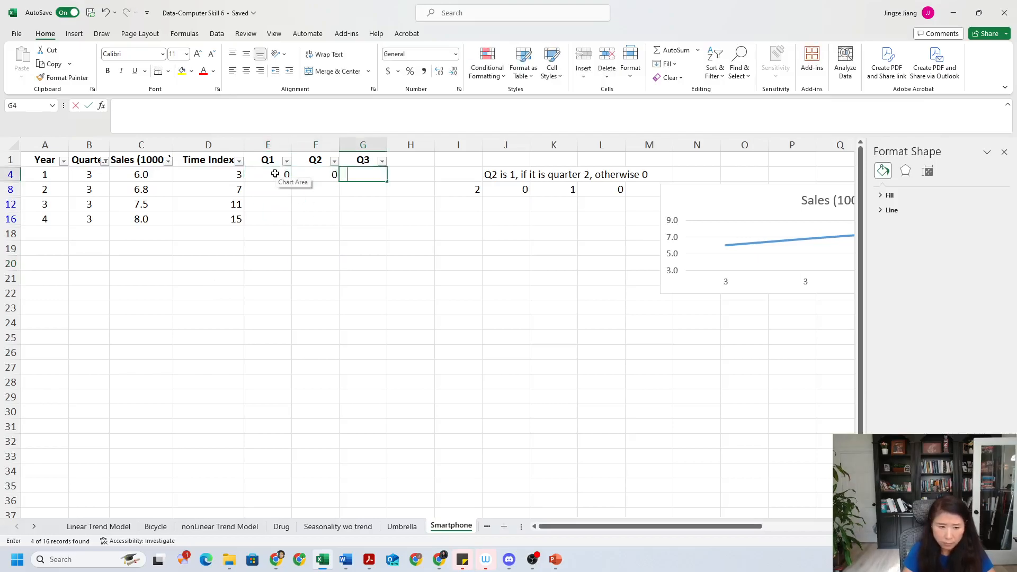
text(10)
key(BackSpace)
click(313, 228)
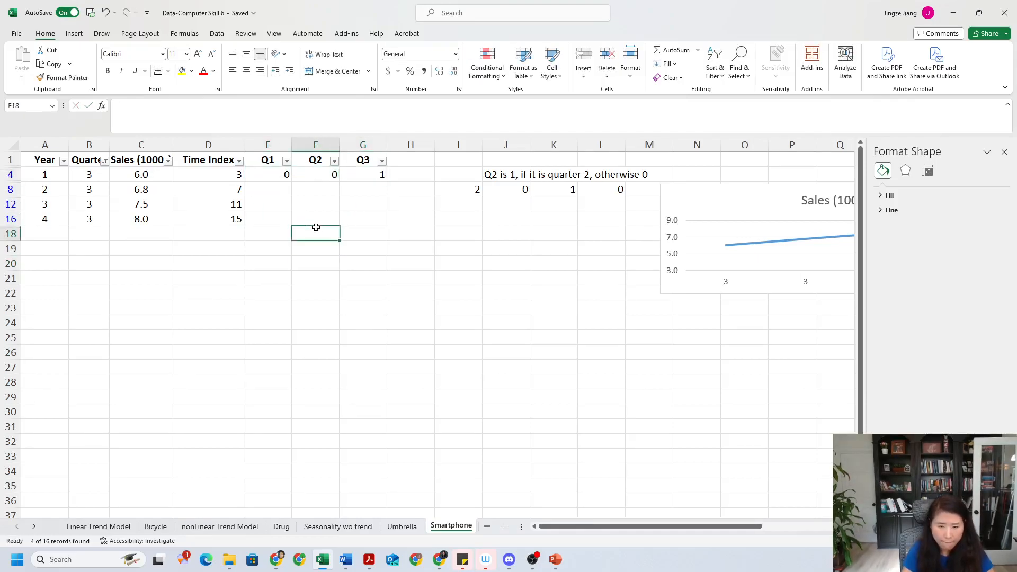
drag(284, 175, 390, 225)
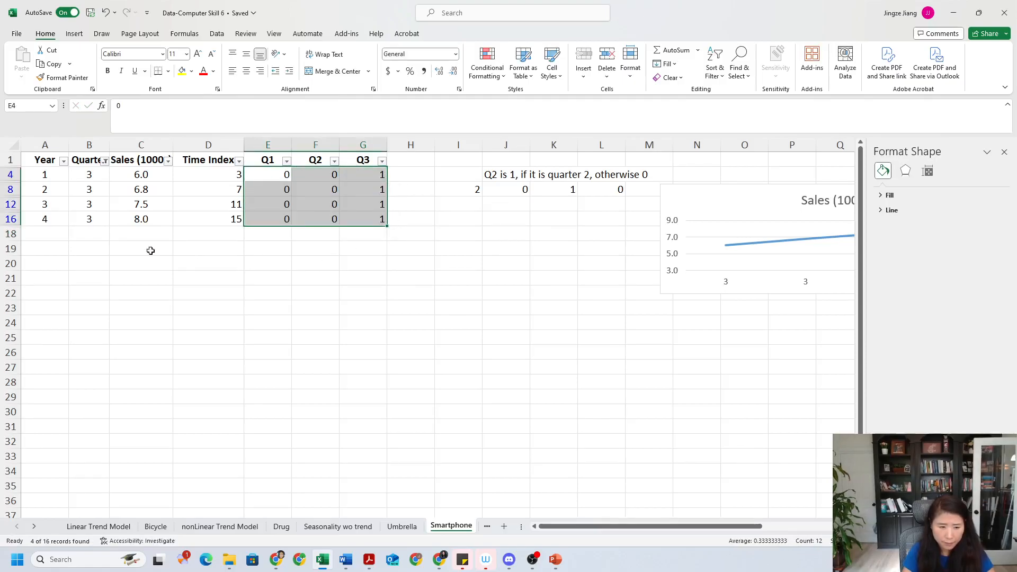
Step: Change the Quarter filter to show only quarter 4
click(105, 162)
click(32, 329)
click(32, 338)
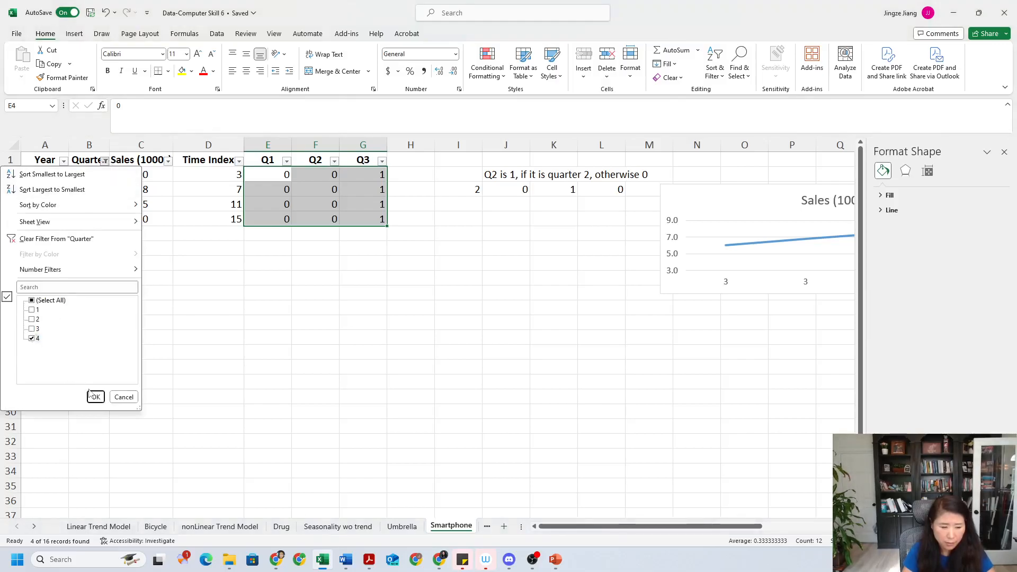
click(96, 397)
Step: Enter 0, 0, 0 in E5:G5 and fill the values down through the remaining visible quarter 4 rows
click(282, 170)
text(0)
key(Tab)
text(0)
key(Tab)
text(0)
click(312, 278)
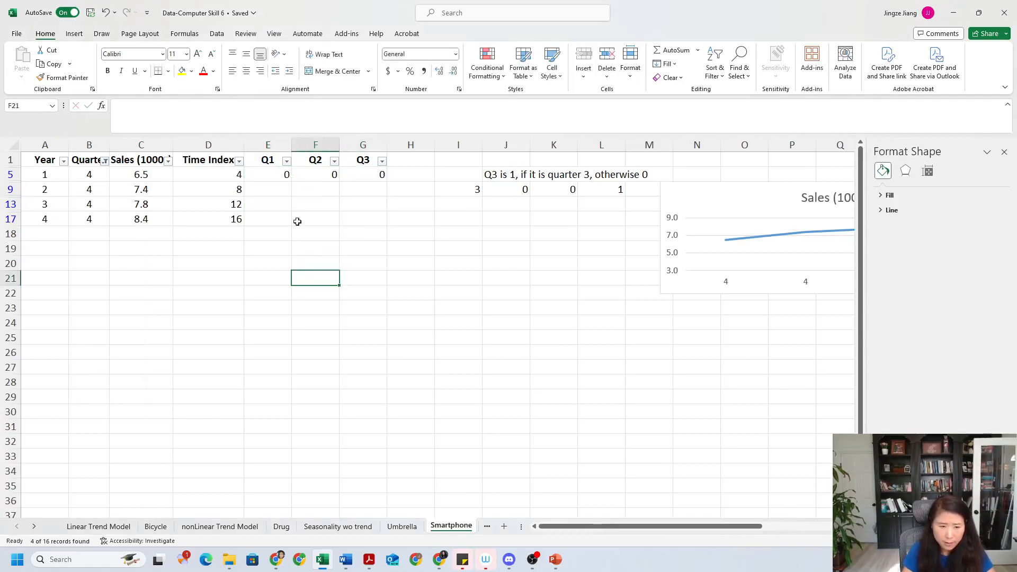
drag(284, 175, 393, 223)
click(387, 182)
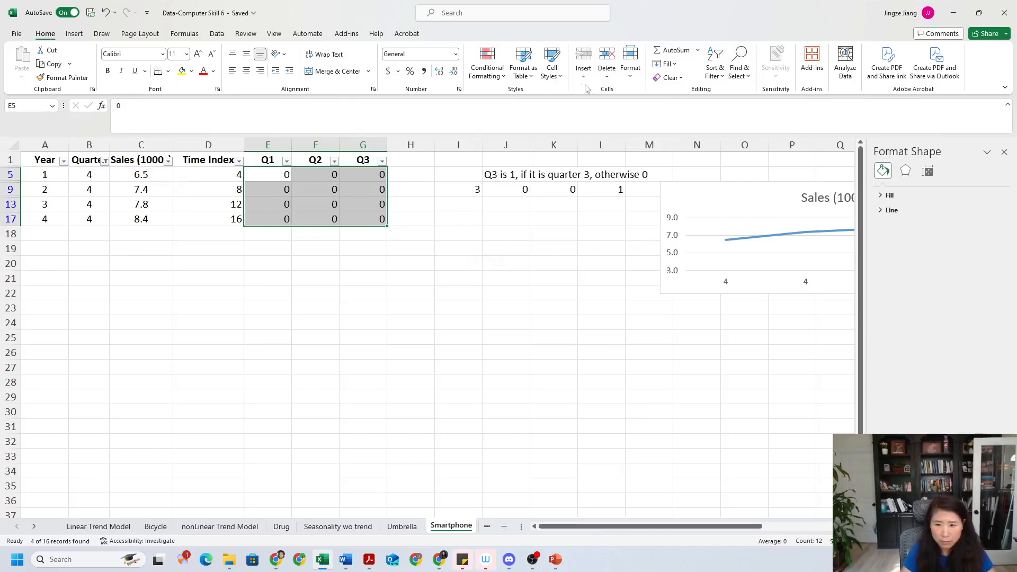
Step: Turn off filtering on the sales data to show all rows again
click(719, 69)
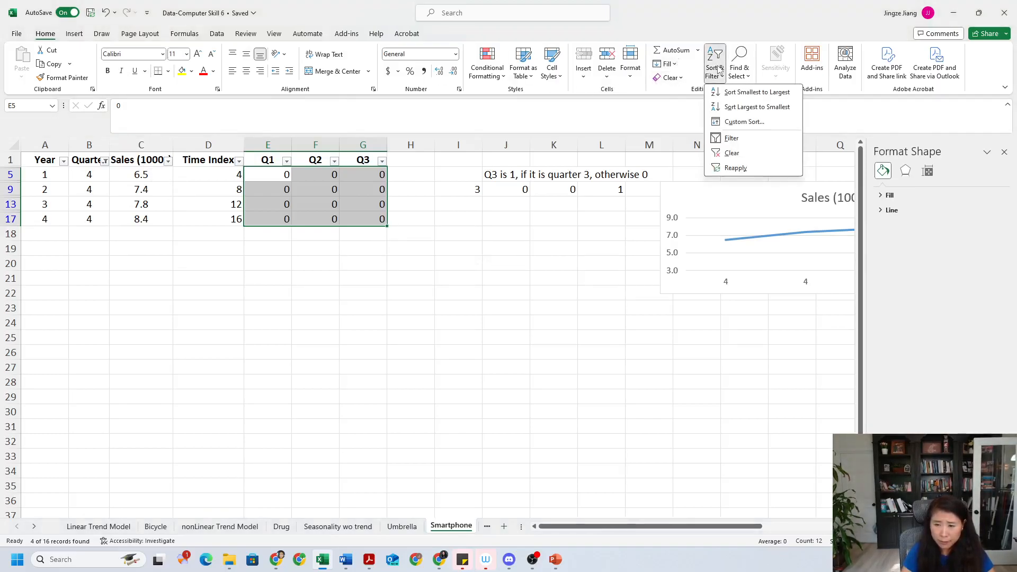
click(719, 139)
click(442, 333)
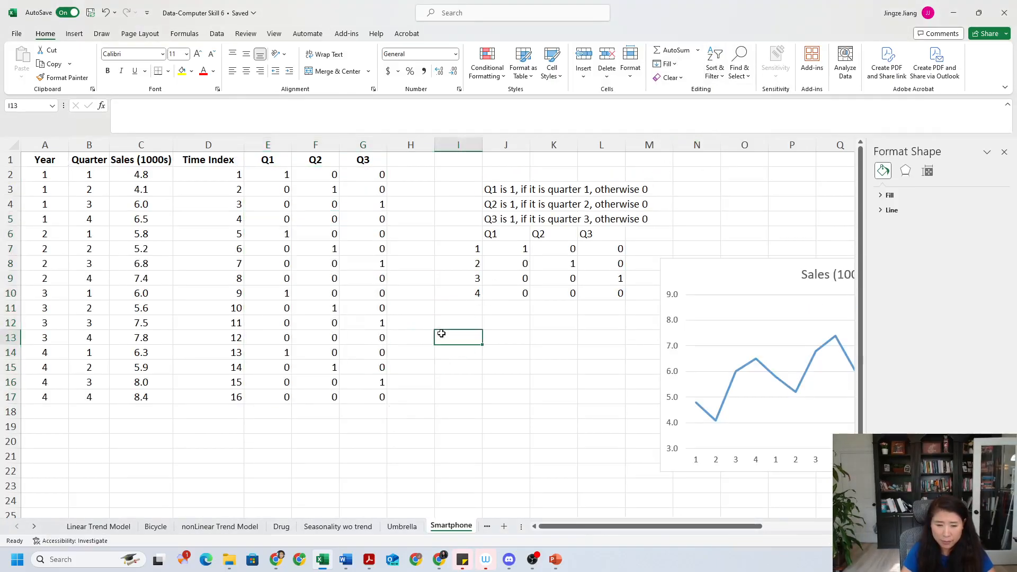
Step: Rename the header in C1 as Sales (1000s)-Y and widen column C to fit it
click(194, 277)
click(176, 367)
click(142, 161)
click(176, 106)
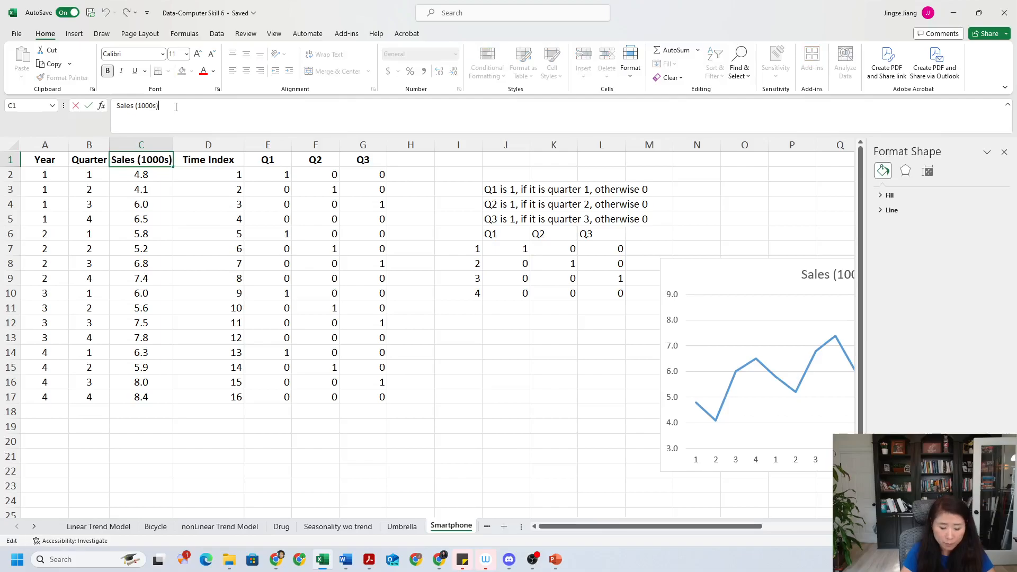
text(-Y)
click(268, 352)
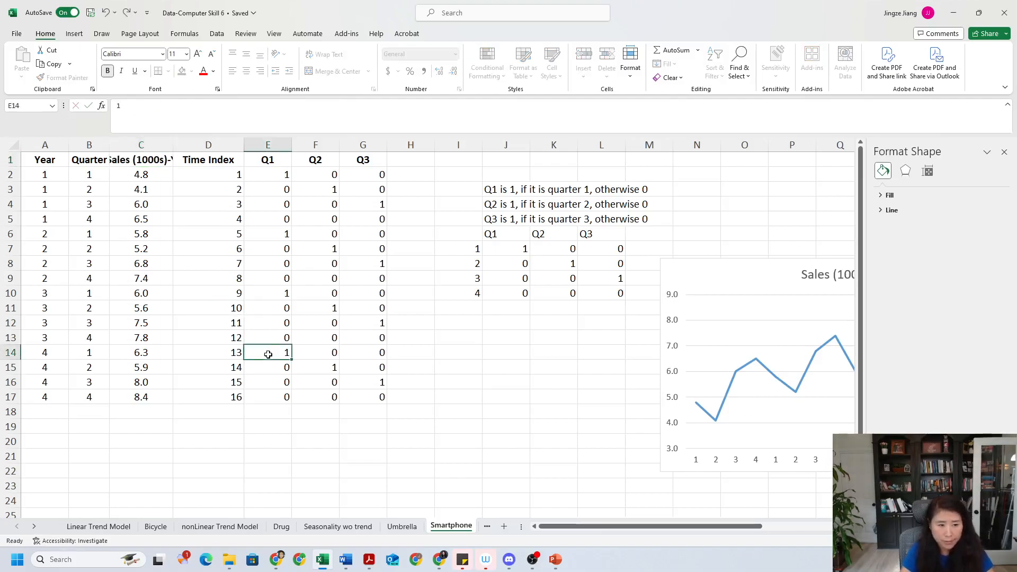
drag(173, 144, 192, 144)
click(276, 229)
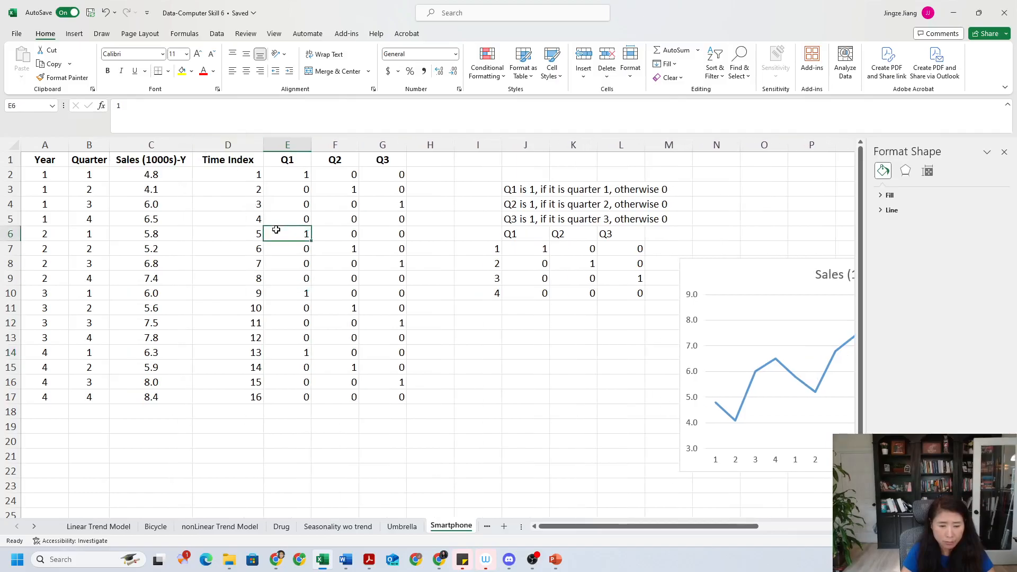
drag(241, 166, 377, 406)
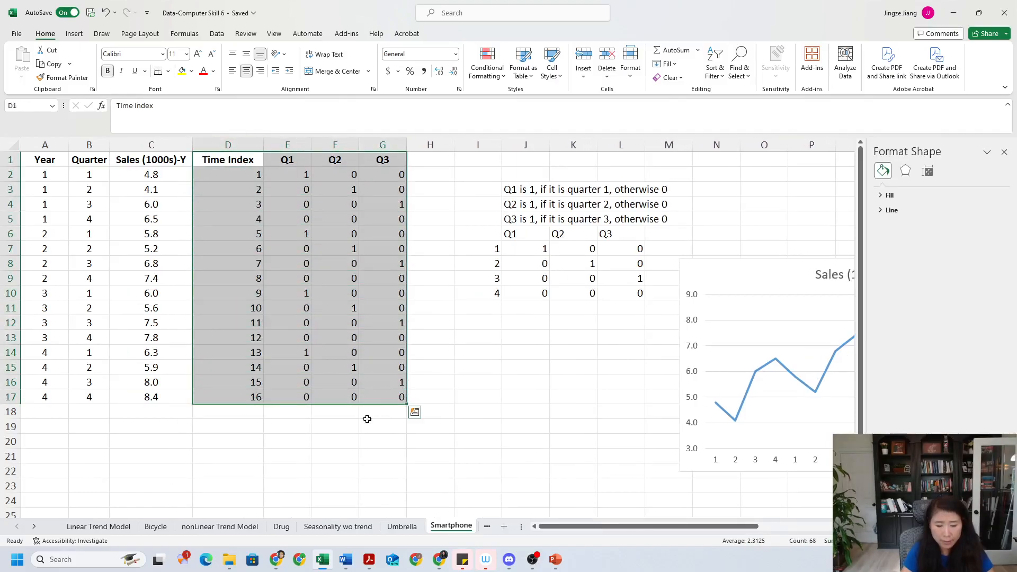
click(325, 444)
click(510, 394)
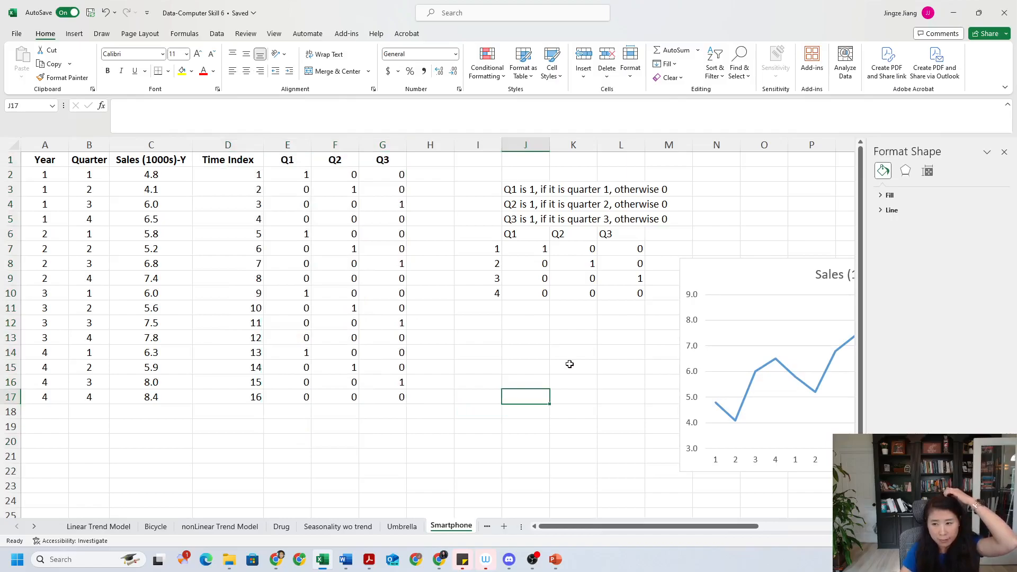
Step: Start the Regression tool from the data analysis tools
click(102, 34)
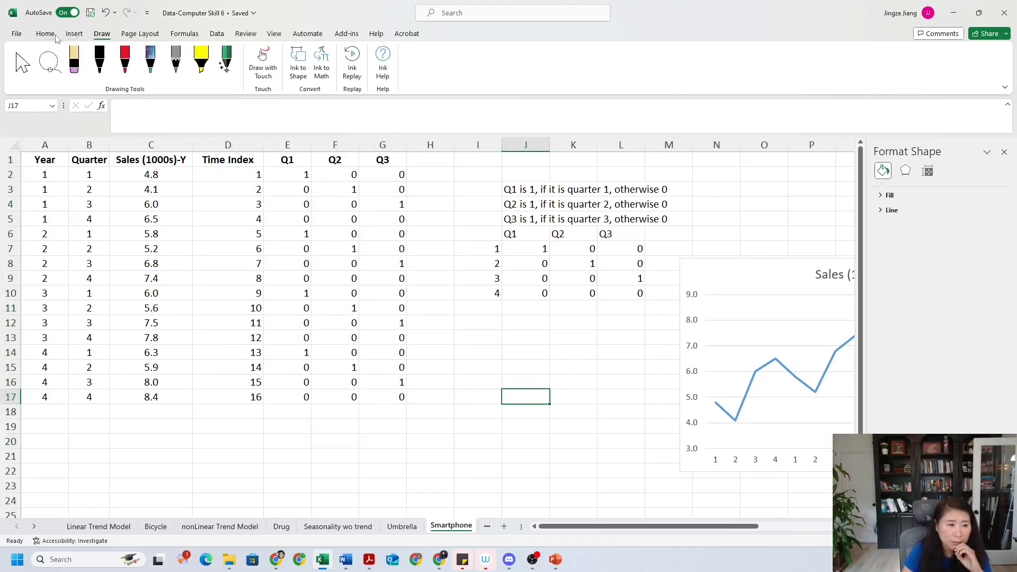
click(218, 34)
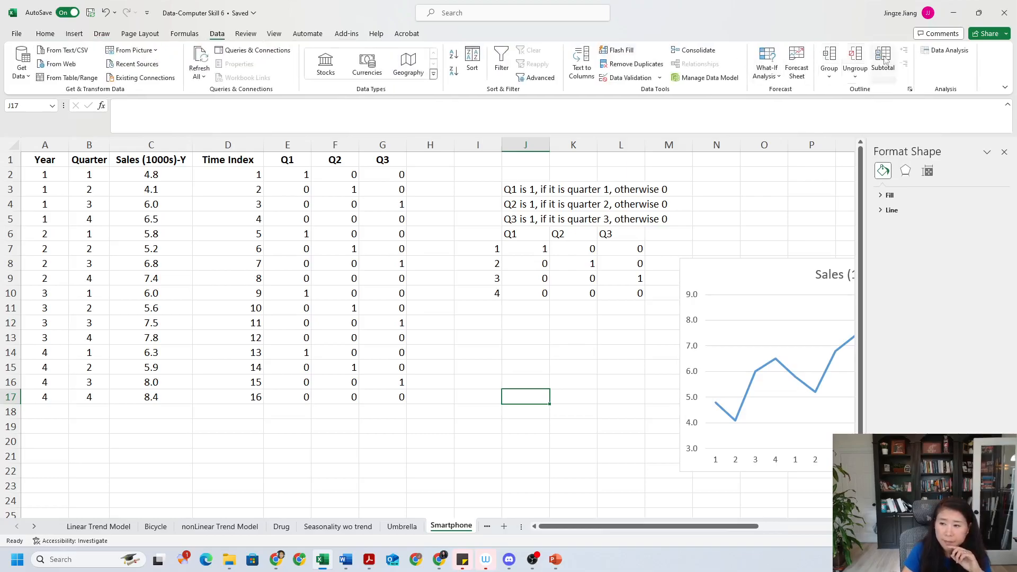
click(936, 54)
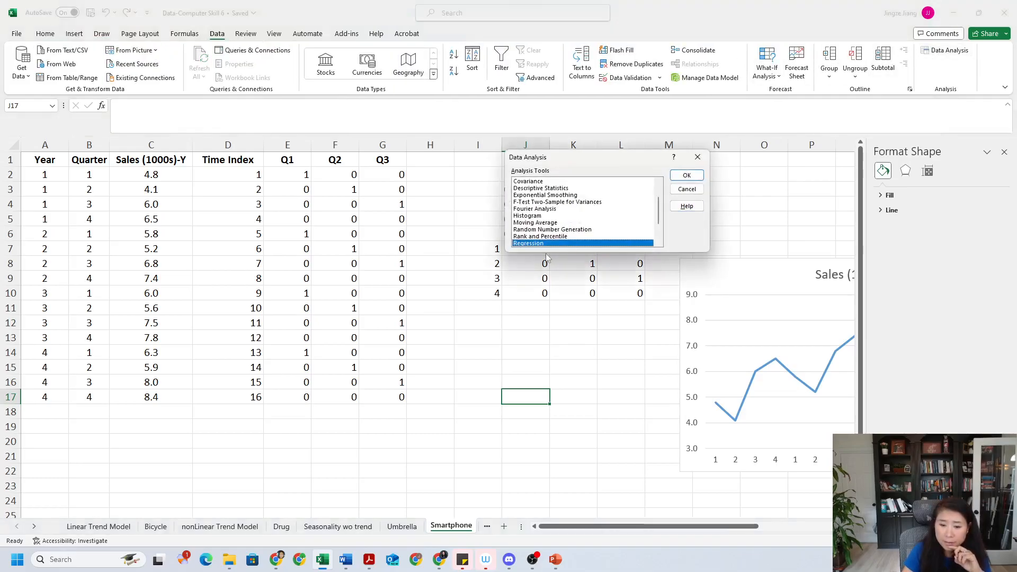
click(686, 176)
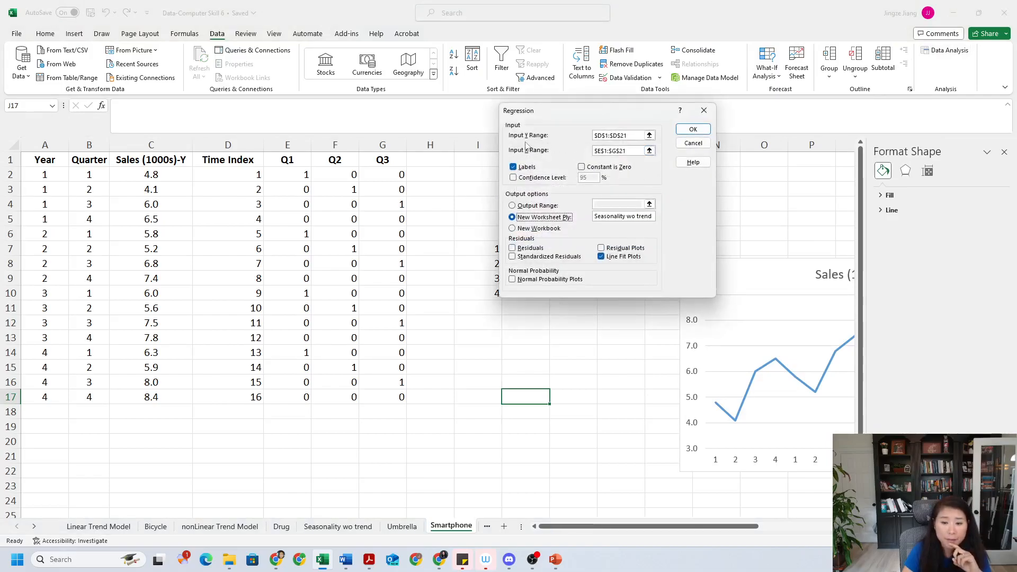
Step: Set the regression's input Y range to the sales column, $C$1:$C$17
click(647, 138)
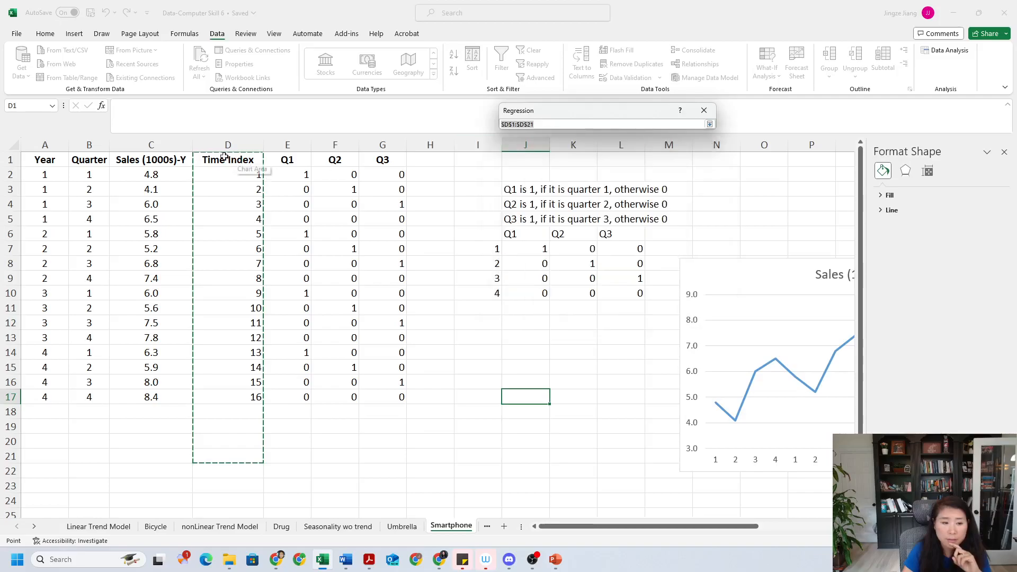
click(143, 159)
drag(142, 159, 149, 395)
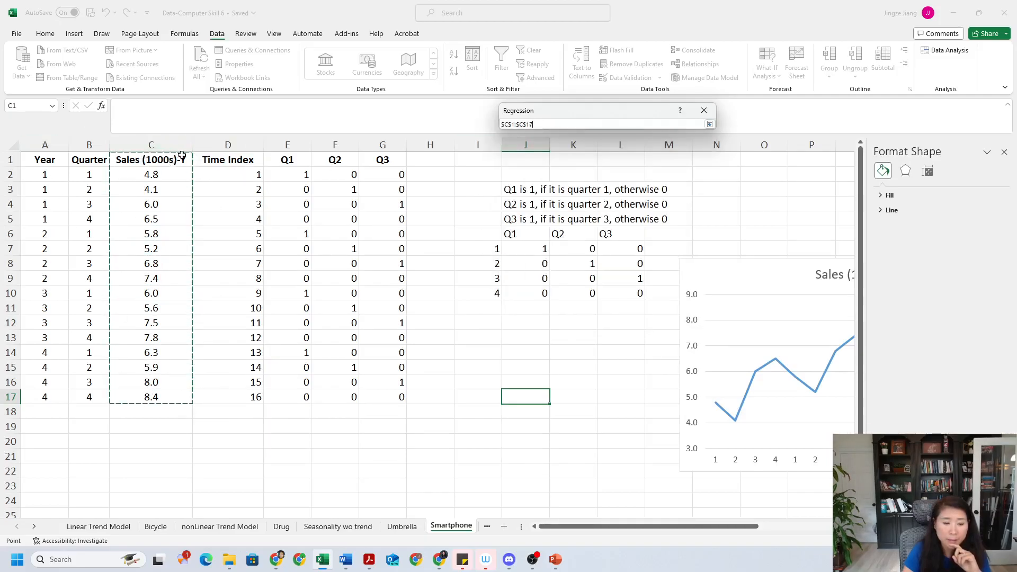
click(710, 125)
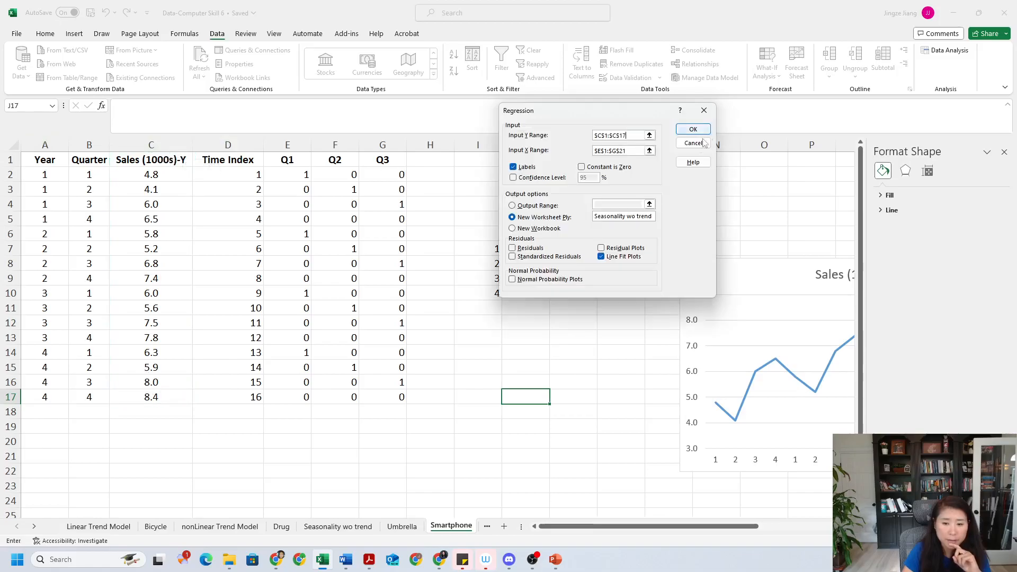
Step: Set the regression's input X range to the time index and quarterly dummies, $D$1:$G$17
click(651, 152)
click(650, 152)
click(219, 160)
drag(220, 160, 400, 391)
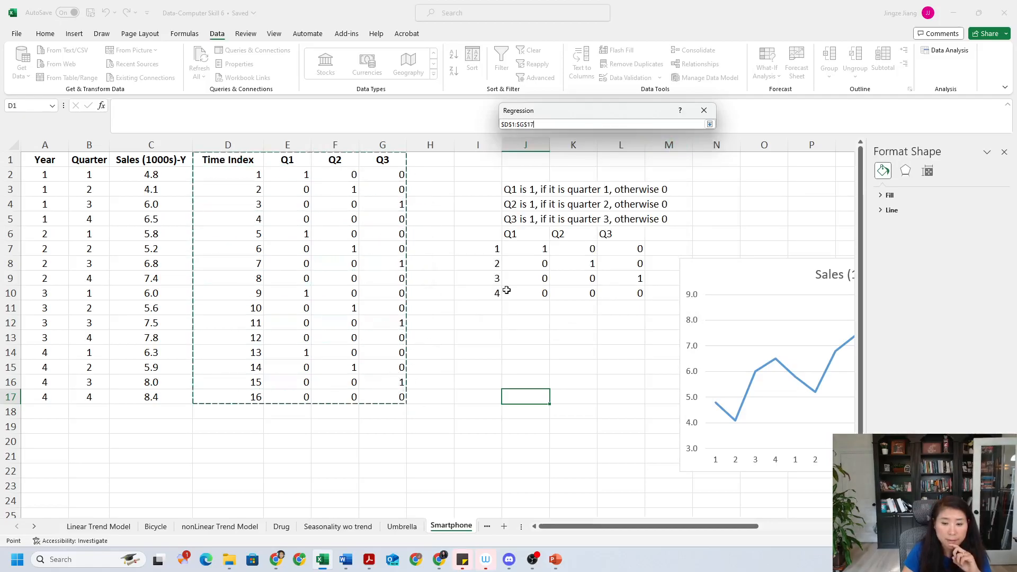
click(710, 124)
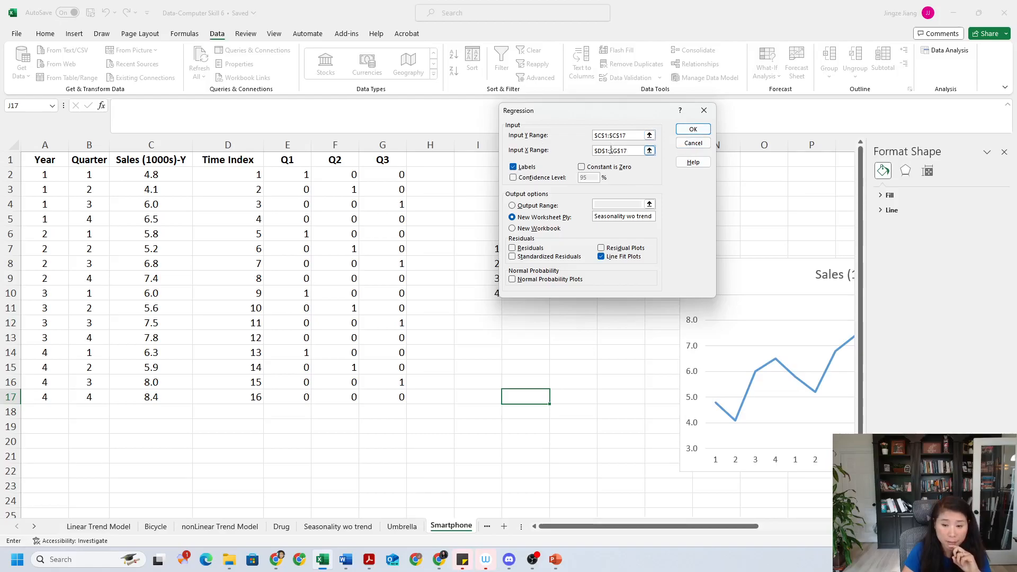
Step: Name the regression's new output worksheet Seasonality w trend and run the regression
click(634, 216)
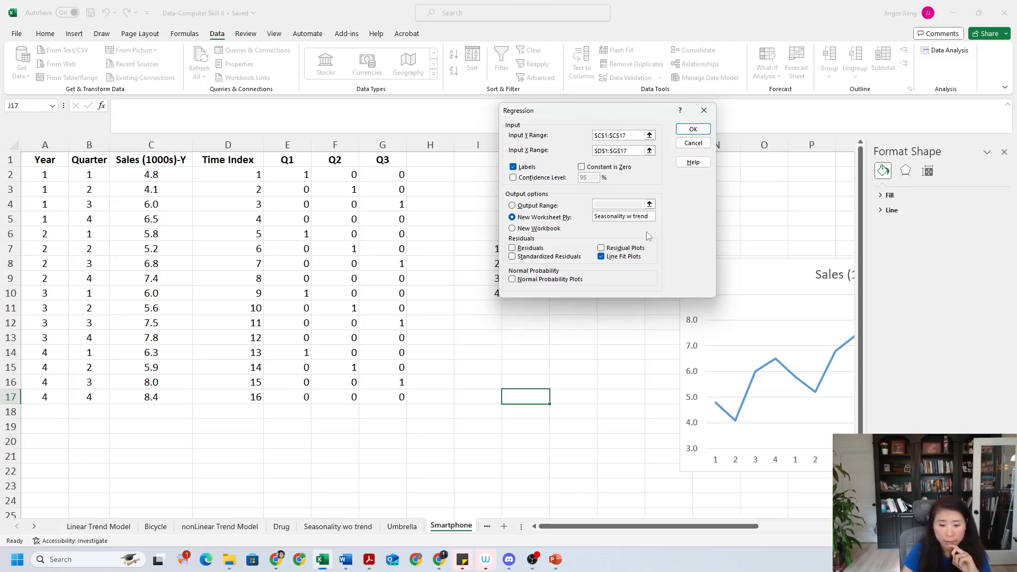
click(692, 129)
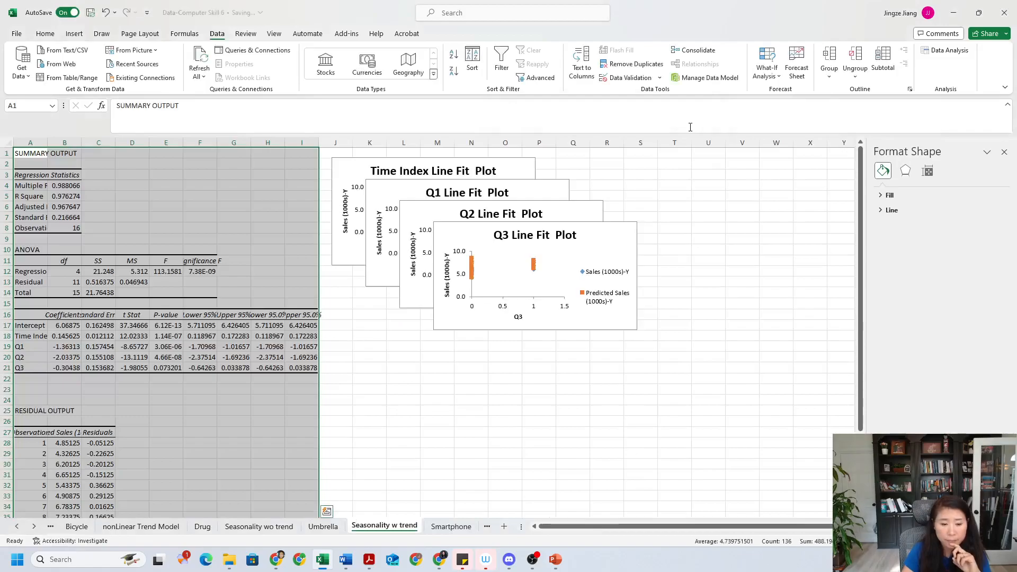
Step: Format all the regression output cells as Number with 2 decimal places
right_click(122, 260)
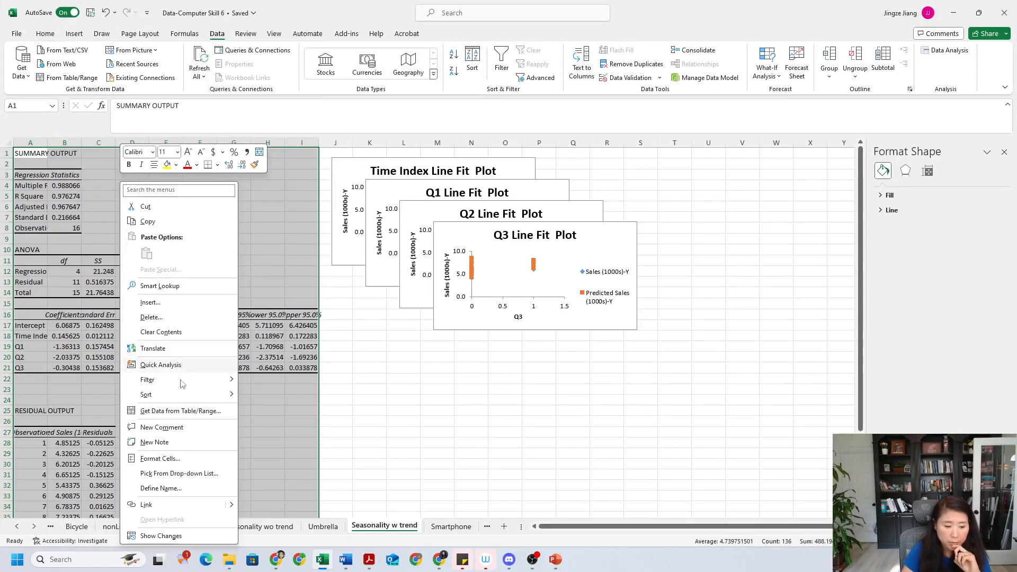
click(180, 459)
click(61, 344)
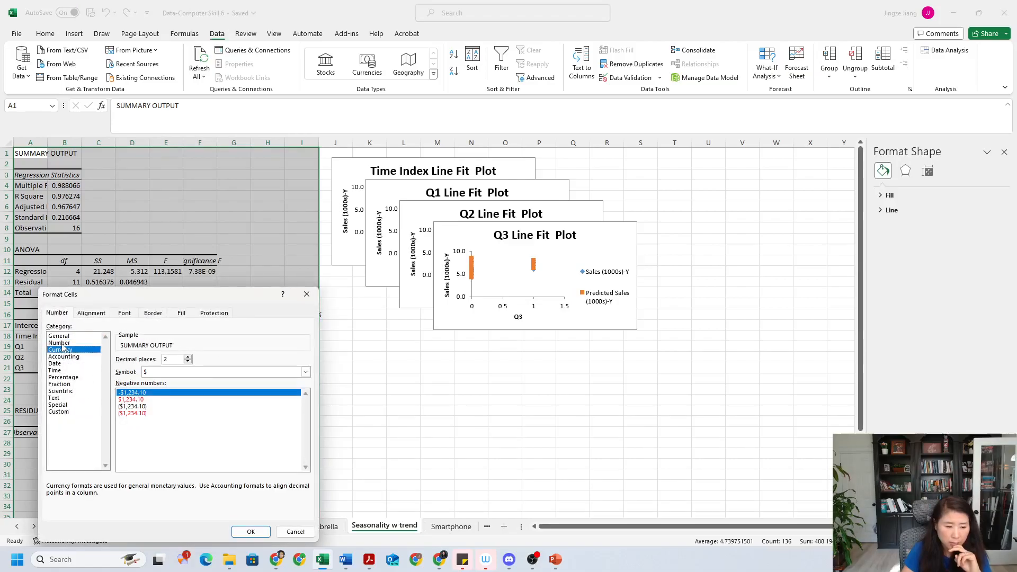
click(251, 532)
click(323, 380)
Step: Auto-fit the widths of columns A to G to the regression output
drag(30, 143, 250, 143)
double_click(248, 142)
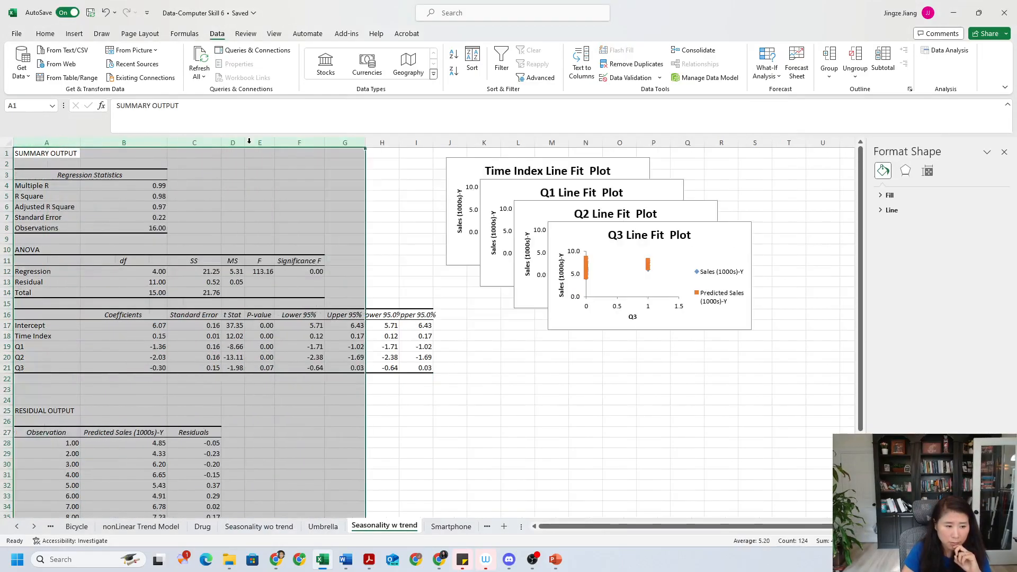
click(421, 302)
Step: Examine the regression's intercept, time index and quarterly dummy coefficients along with the predictors' p-values
scroll(517, 444, up, 4)
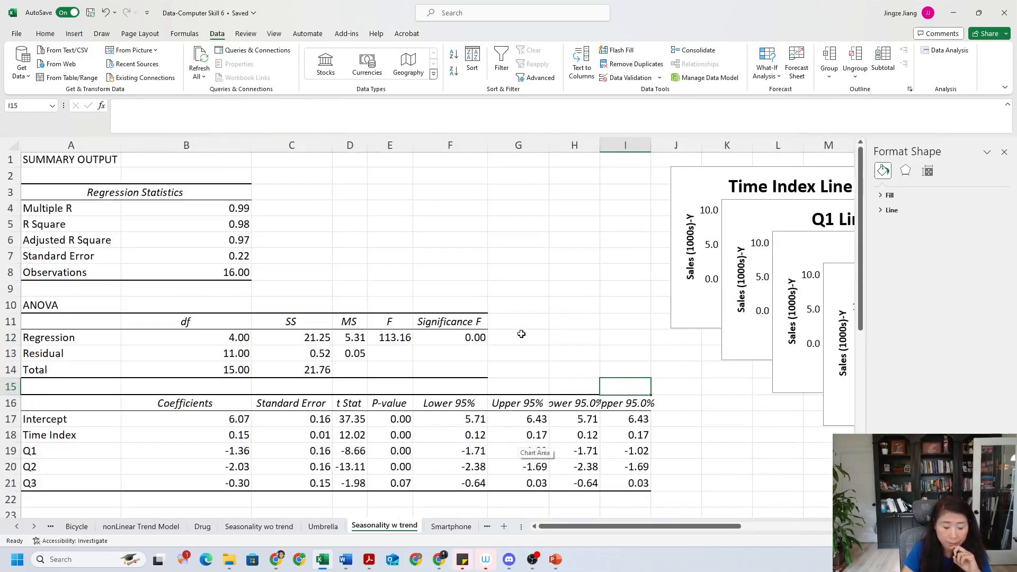
scroll(520, 334, down, 1)
drag(199, 374, 199, 444)
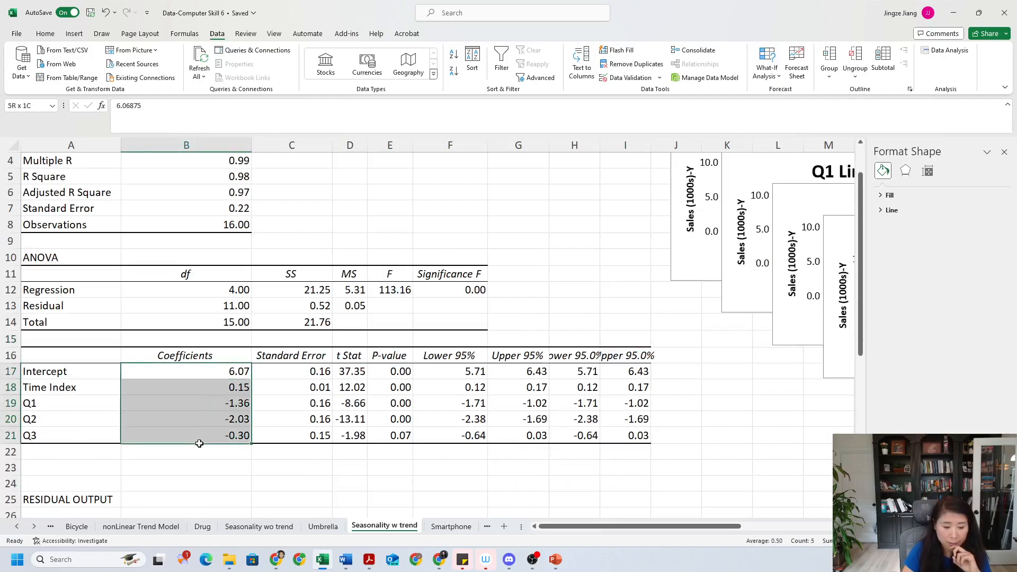
click(179, 373)
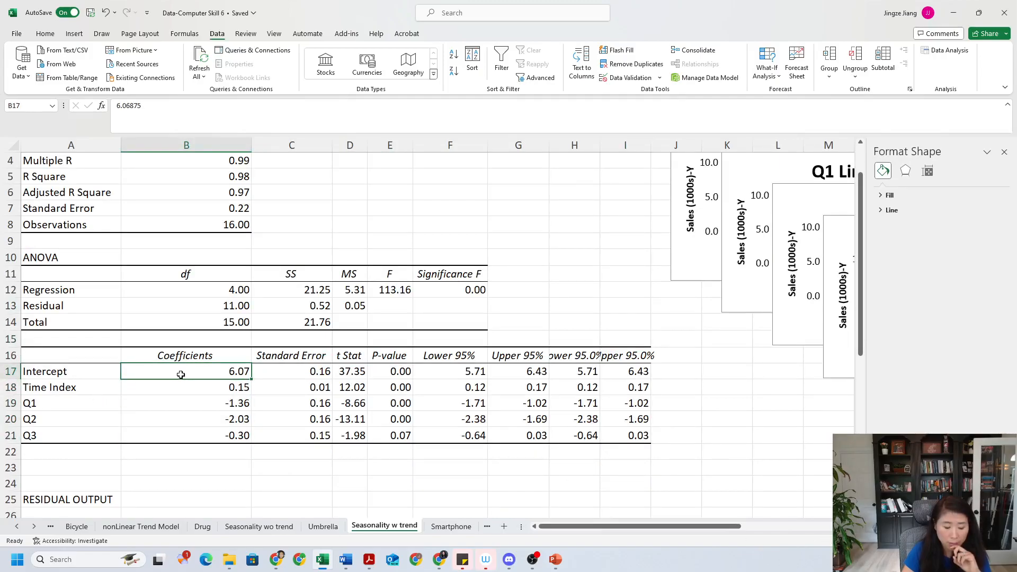
click(182, 386)
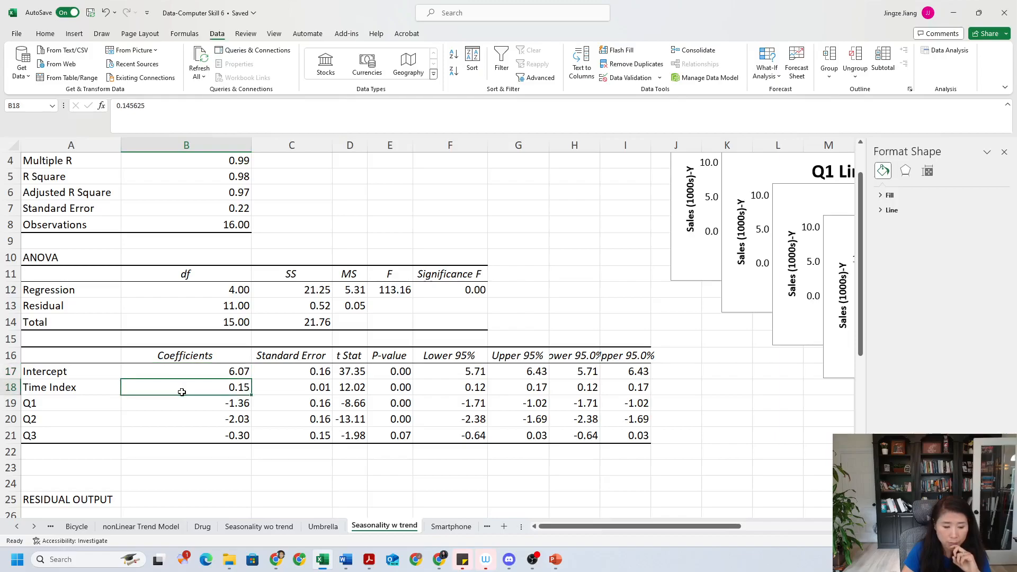
drag(182, 403, 186, 437)
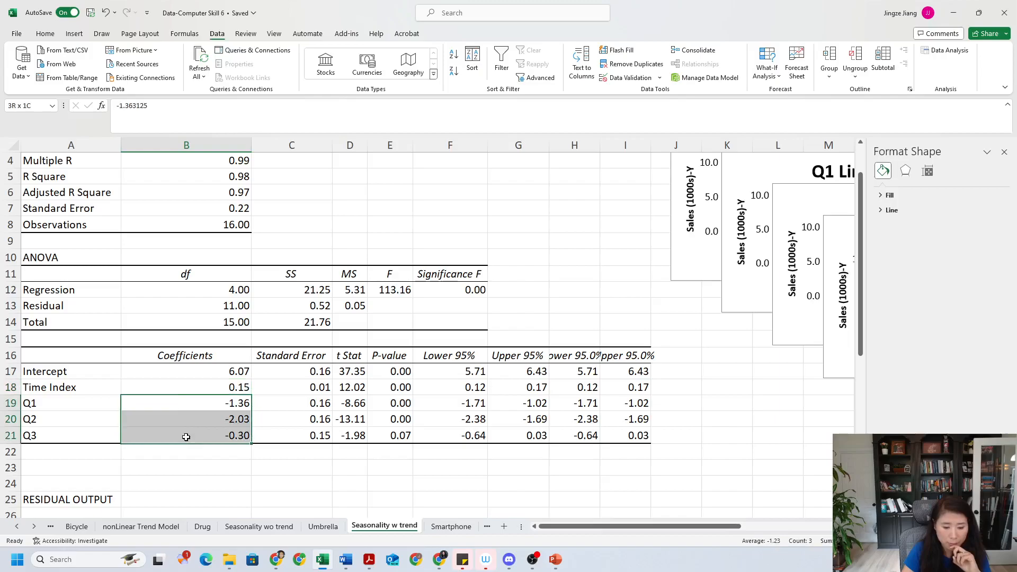
click(397, 386)
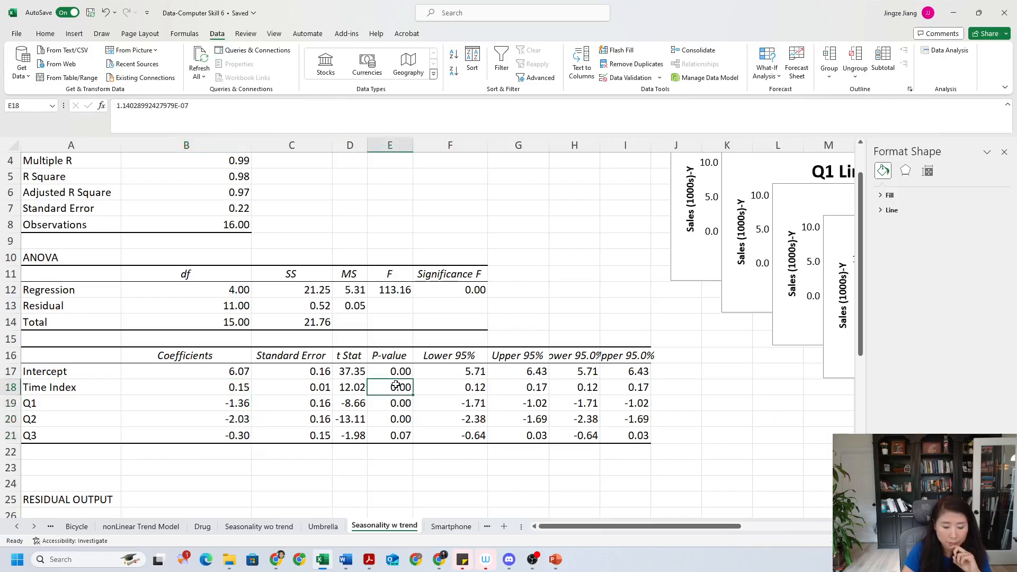
drag(397, 386, 398, 434)
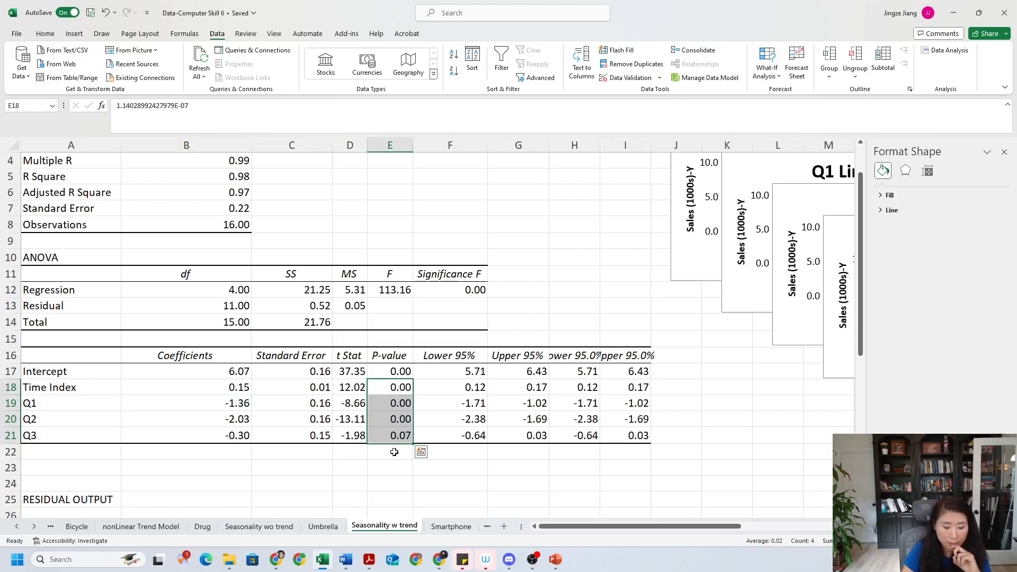
drag(403, 387, 401, 418)
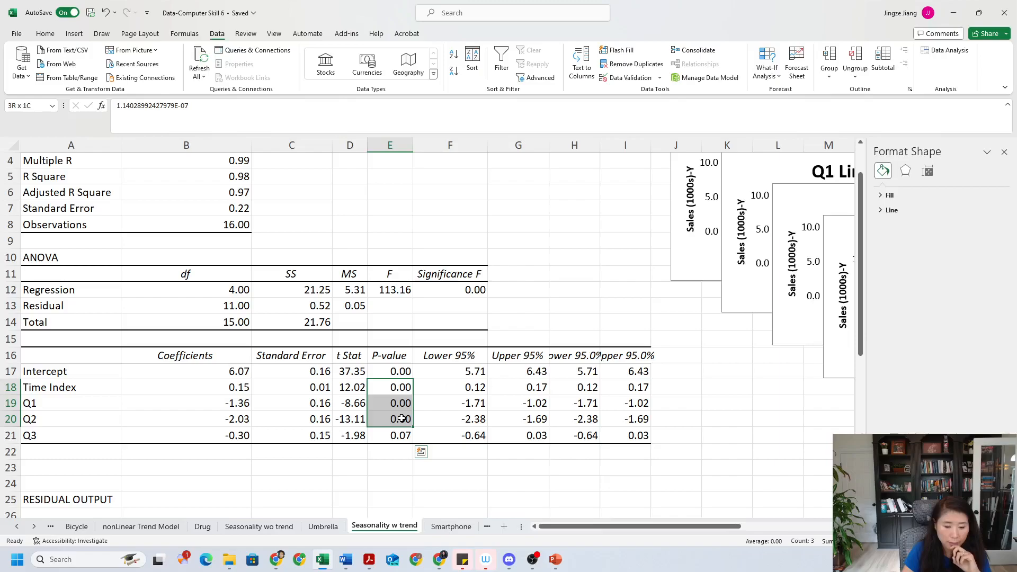
drag(402, 419, 402, 418)
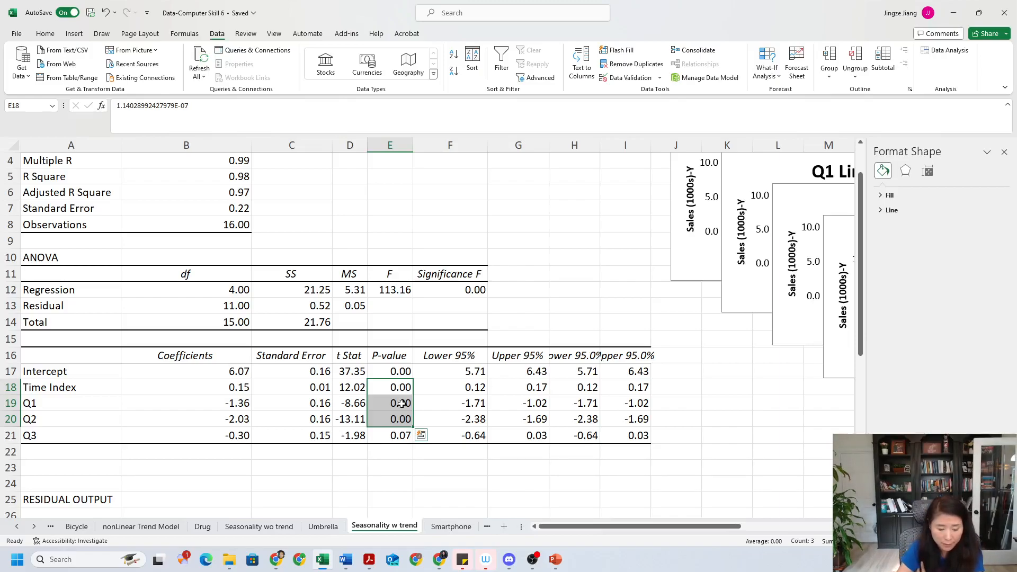
Step: Enter the estimated regression equation in D3 as Yhat=6.07+0.15*Time Index-1.36Q1-2.03Q2-0.3Q3
scroll(402, 404, up, 1)
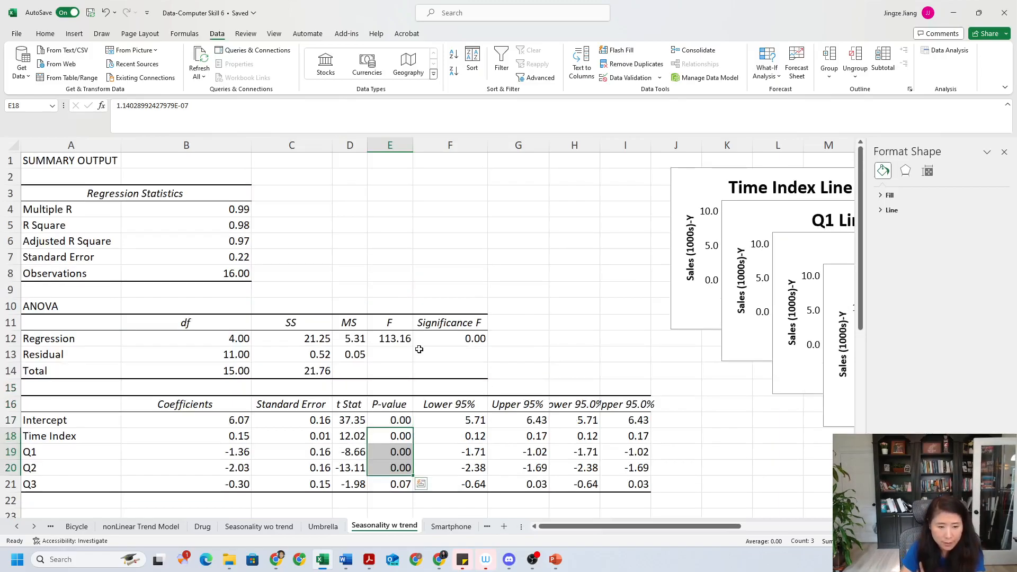
click(353, 198)
text(YU)
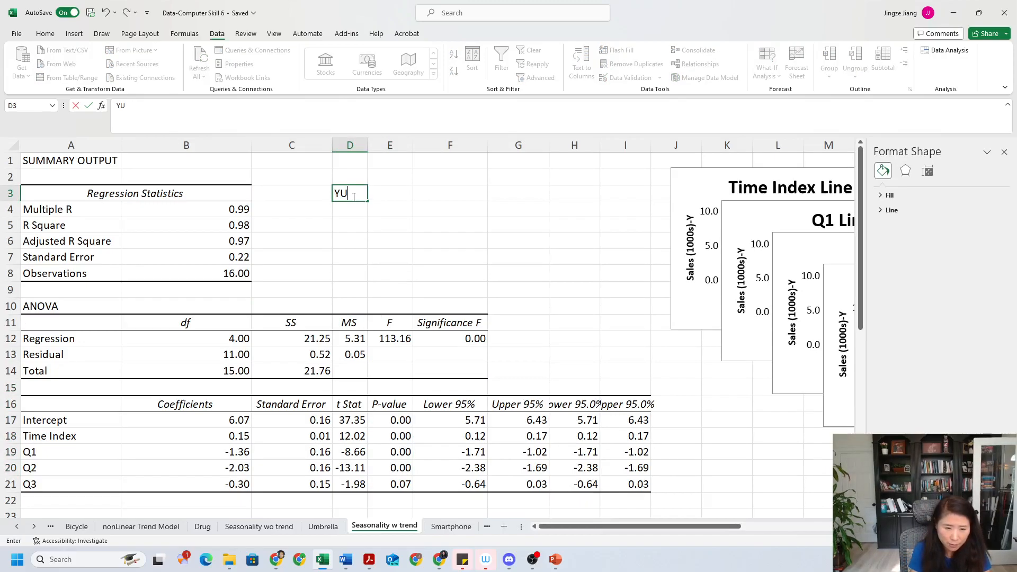
key(Caps_Lock)
text(hat)
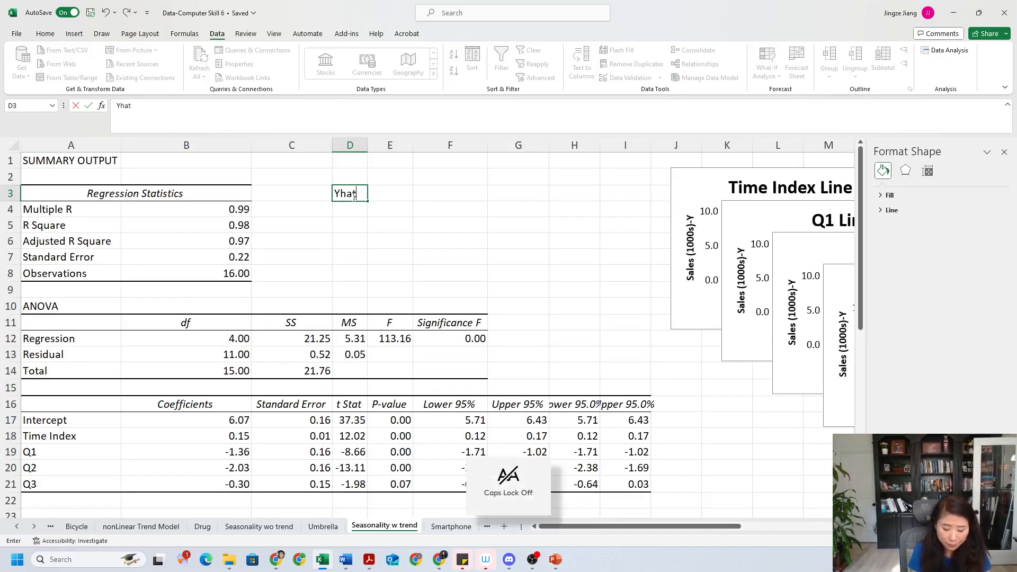
text(=6.07+0.15)
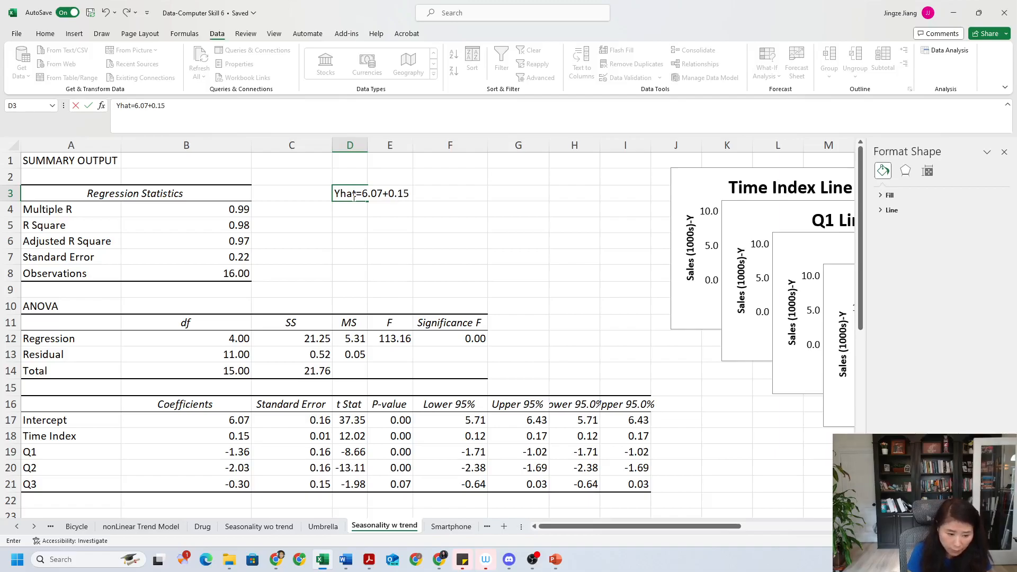
text(*)
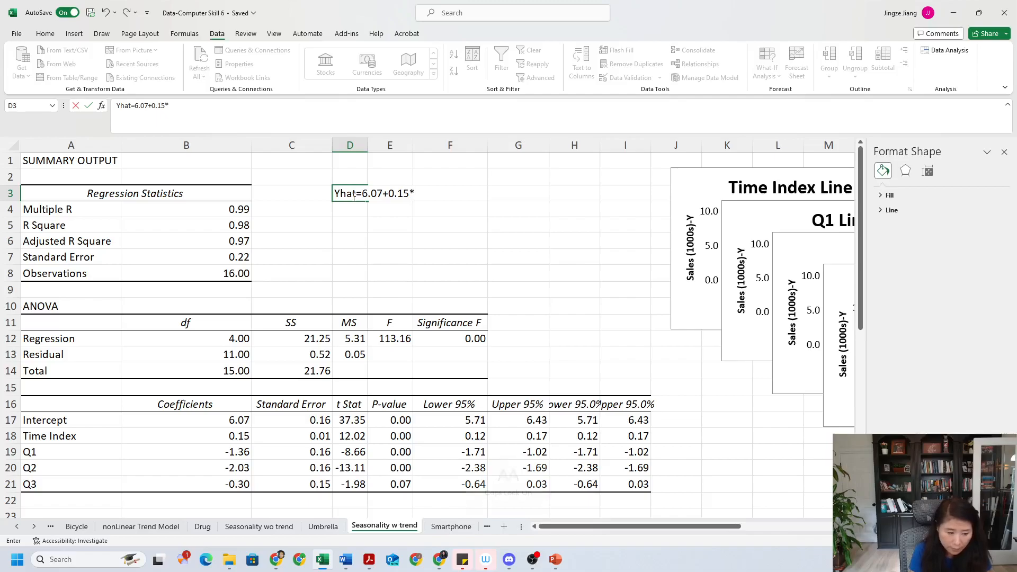
key(Caps_Lock)
text(Time Index)
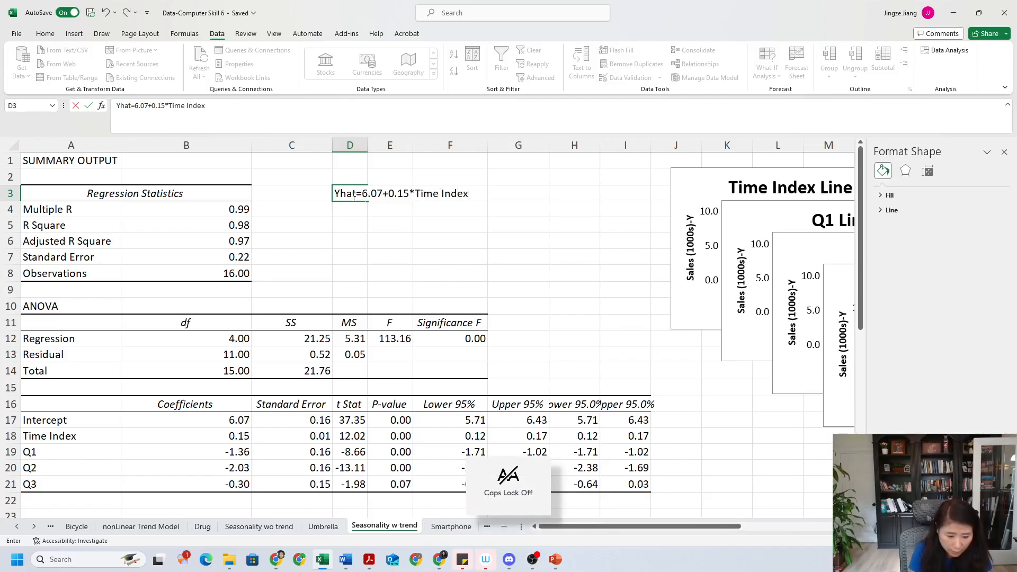
text(-1.36)
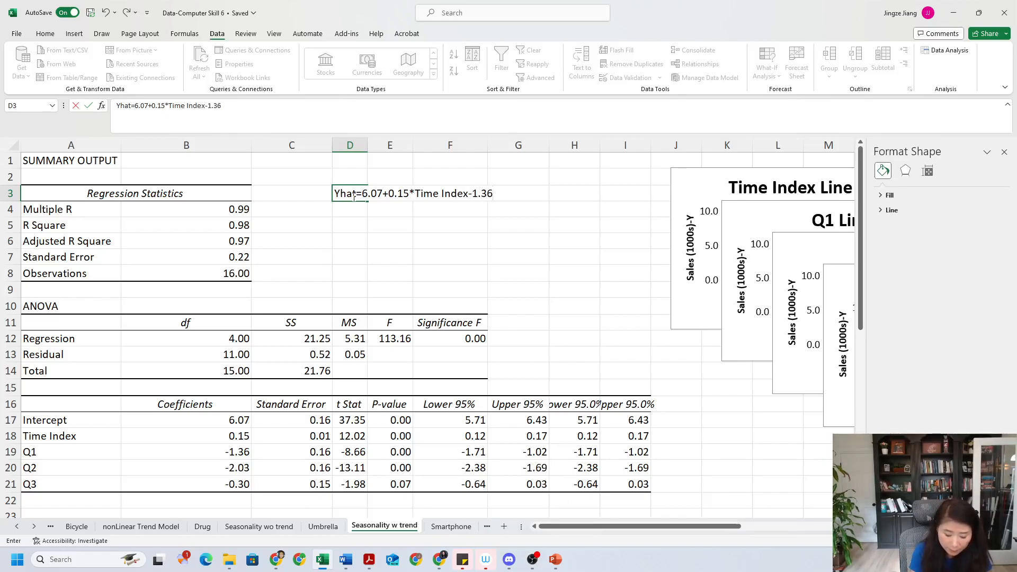
key(Caps_Lock)
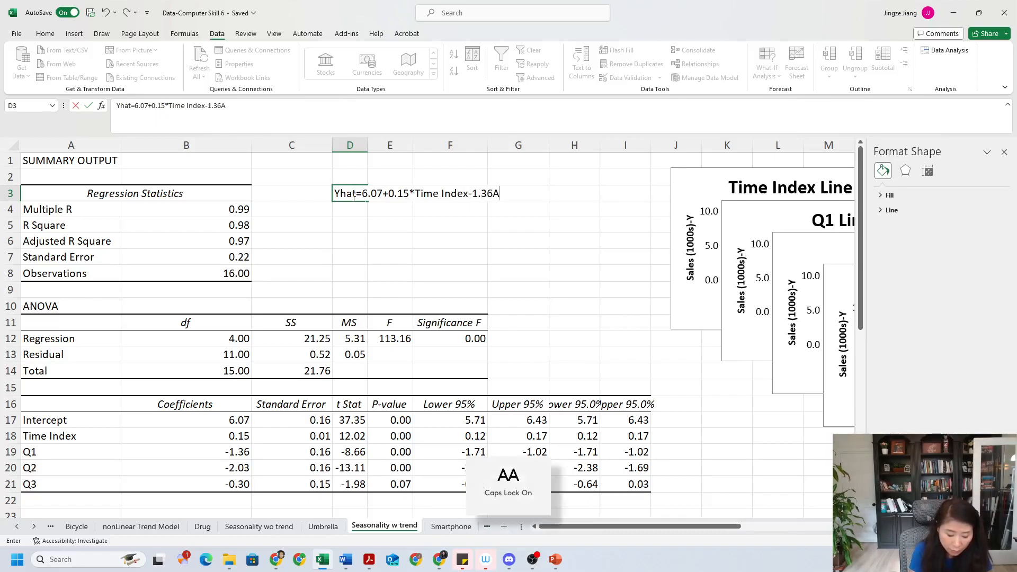
text(.36Q1-2)
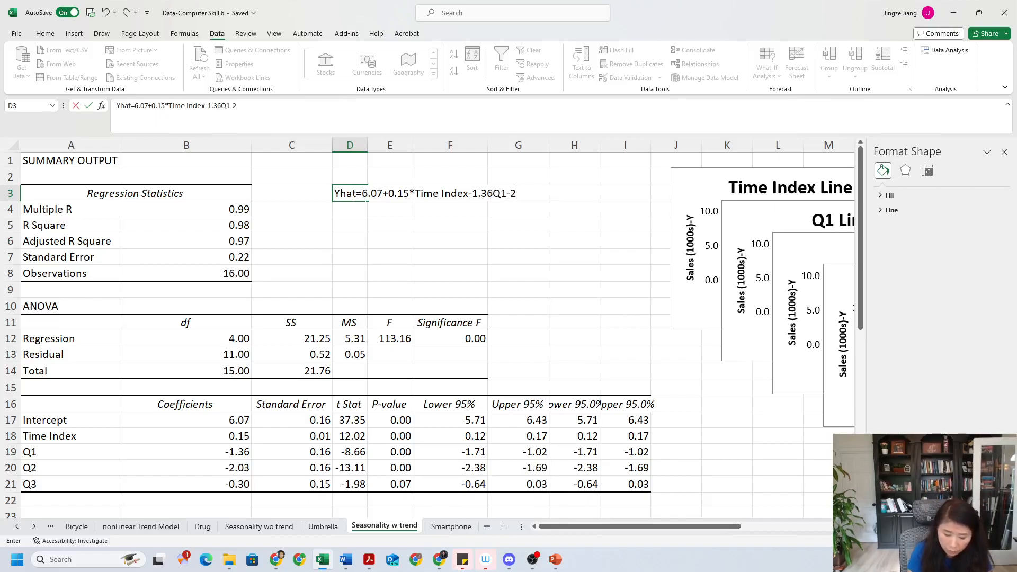
text(.03Q2-0.3Q3)
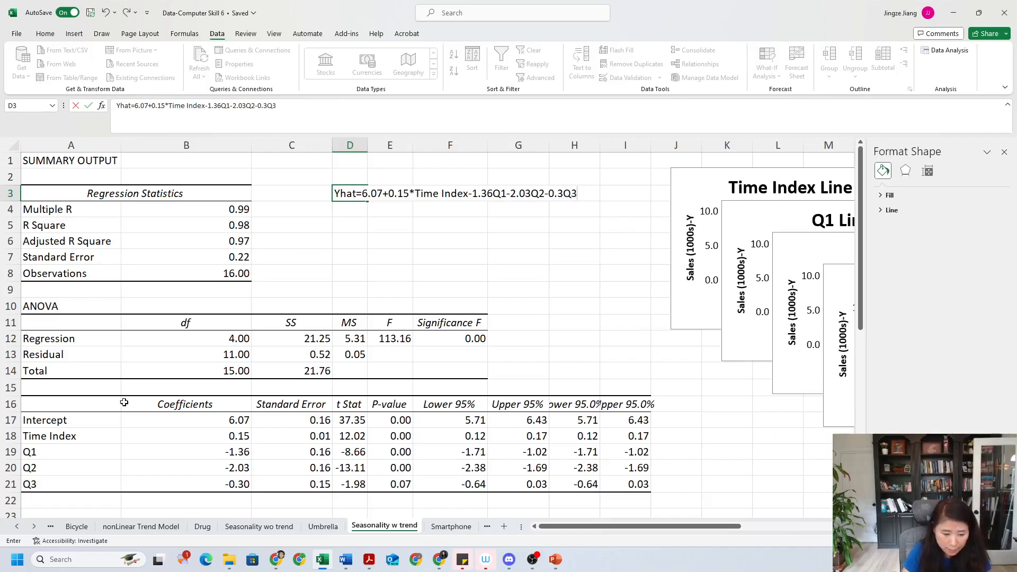
Step: Compare the quarterly dummy and time index coefficients with the seasonal pattern in the Smartphone sheet's sales chart
drag(218, 452, 226, 485)
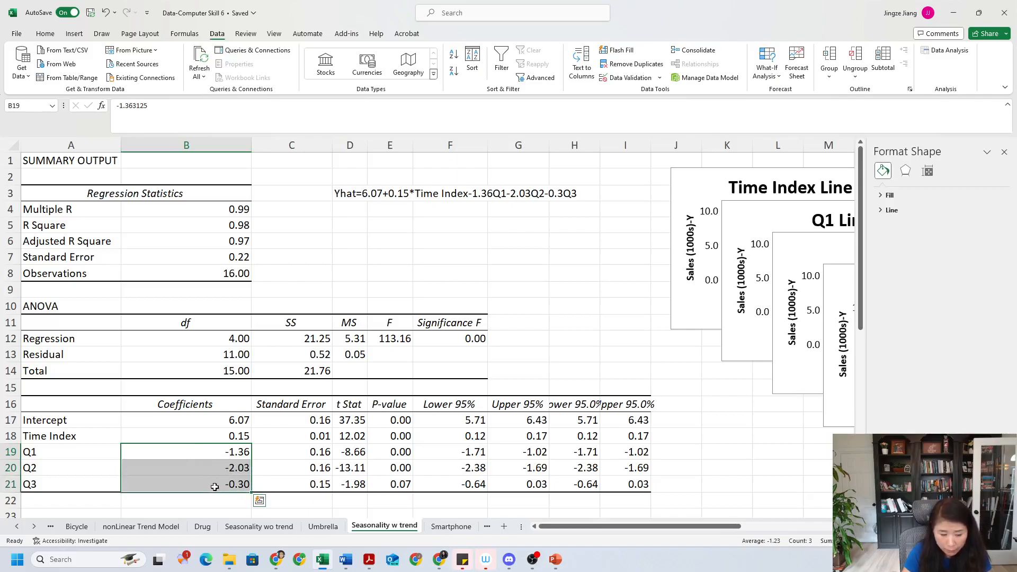
click(209, 456)
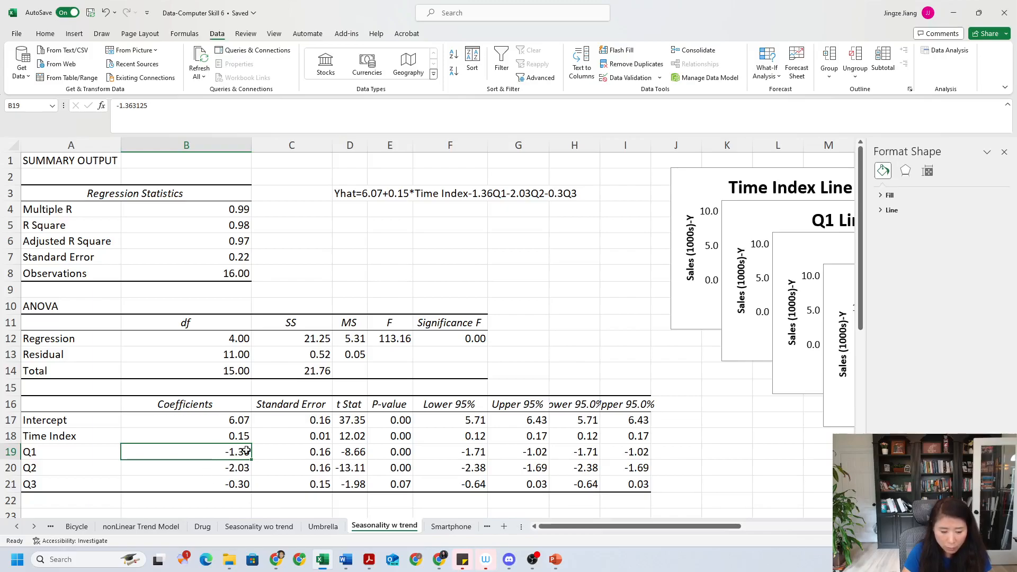
click(218, 473)
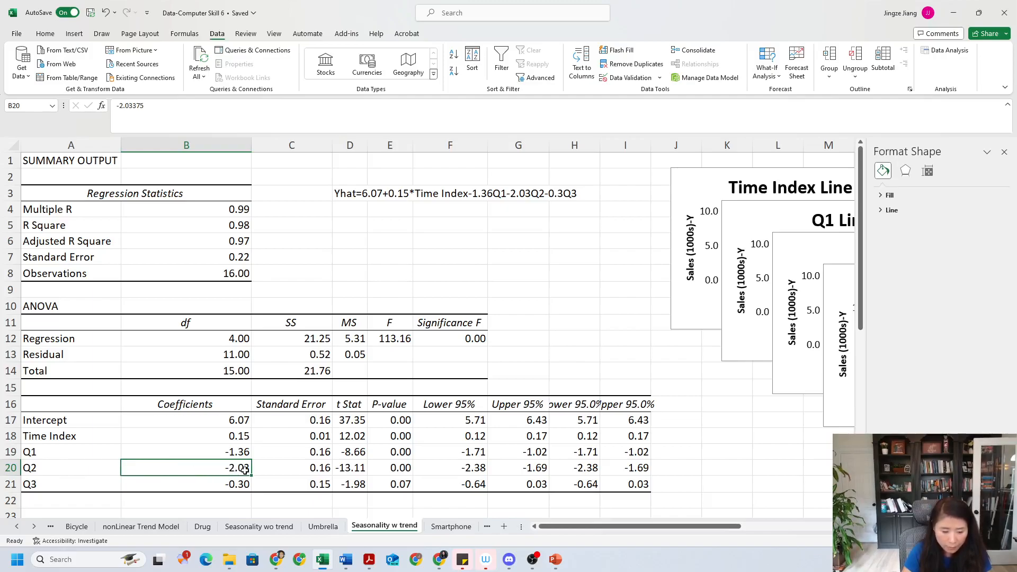
click(217, 482)
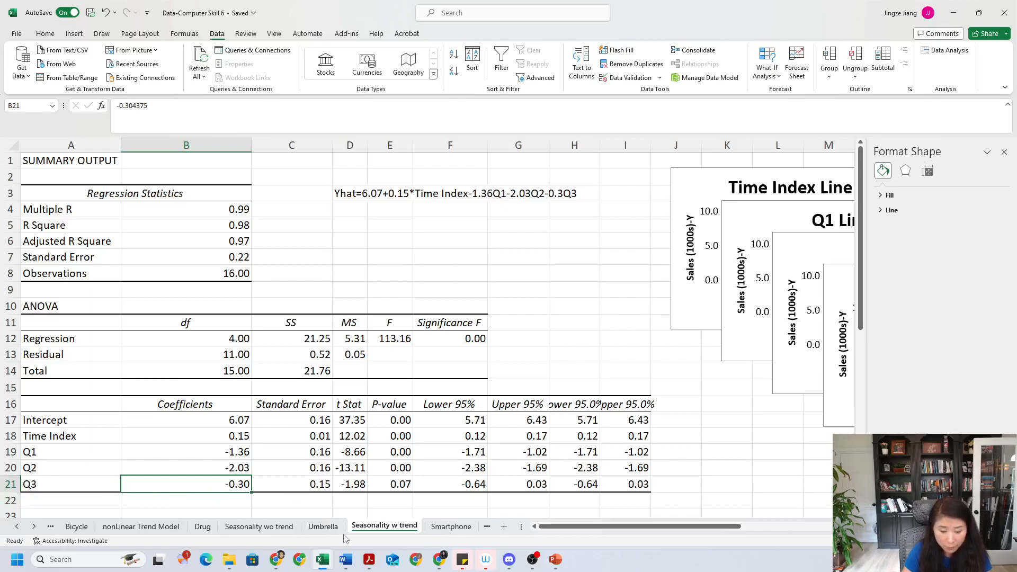
click(435, 530)
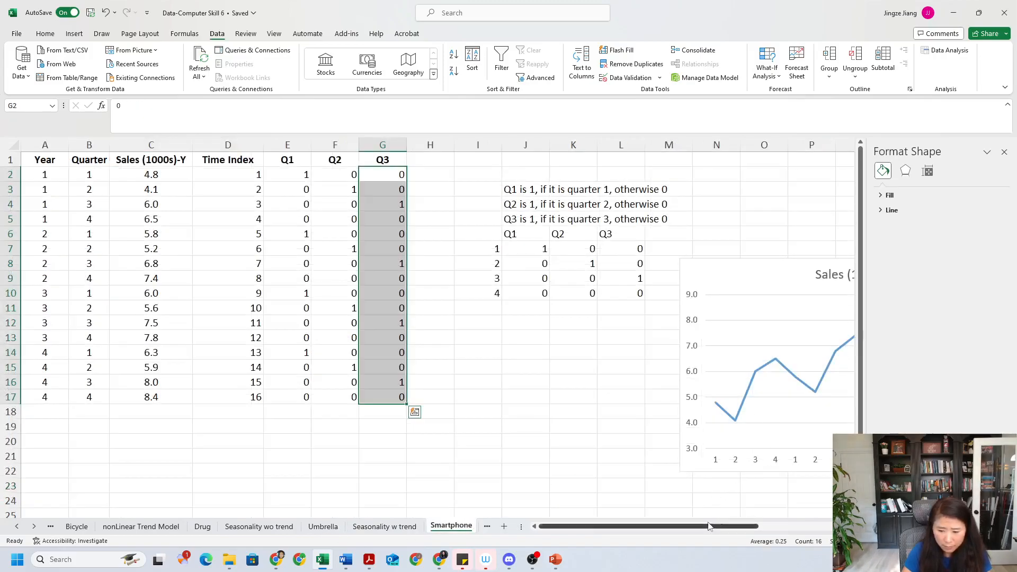
drag(714, 533, 802, 532)
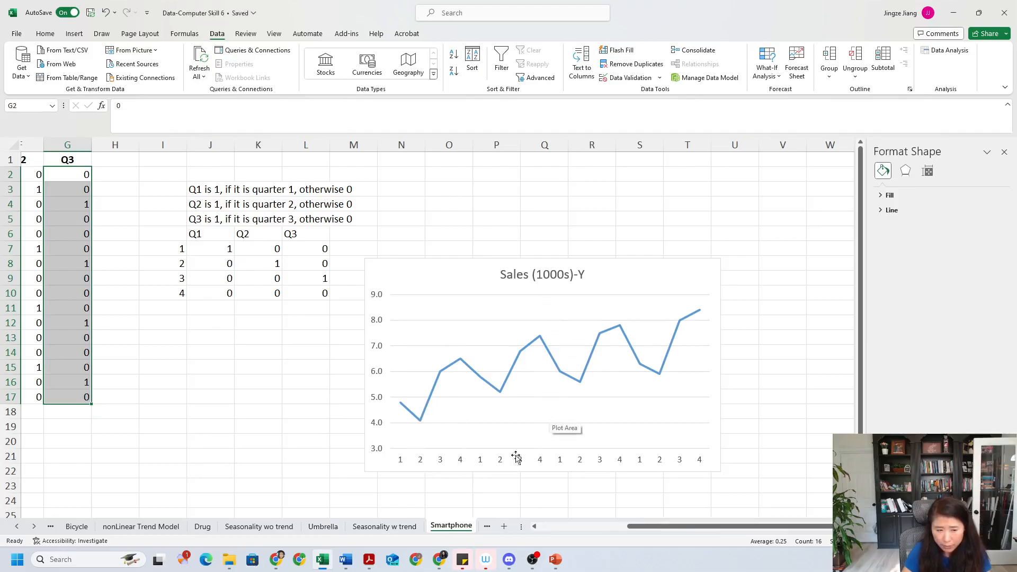
drag(647, 532, 556, 530)
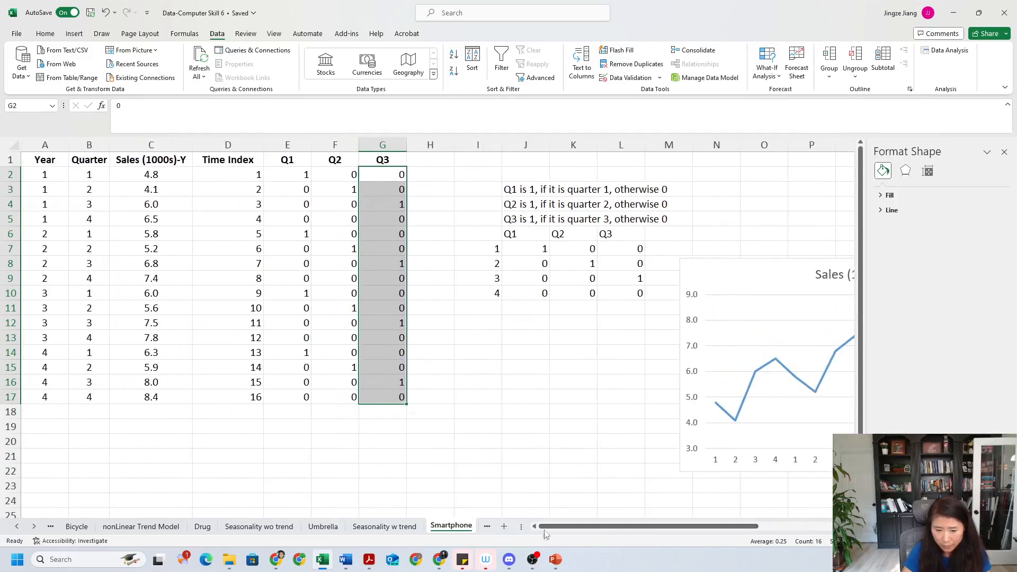
click(369, 454)
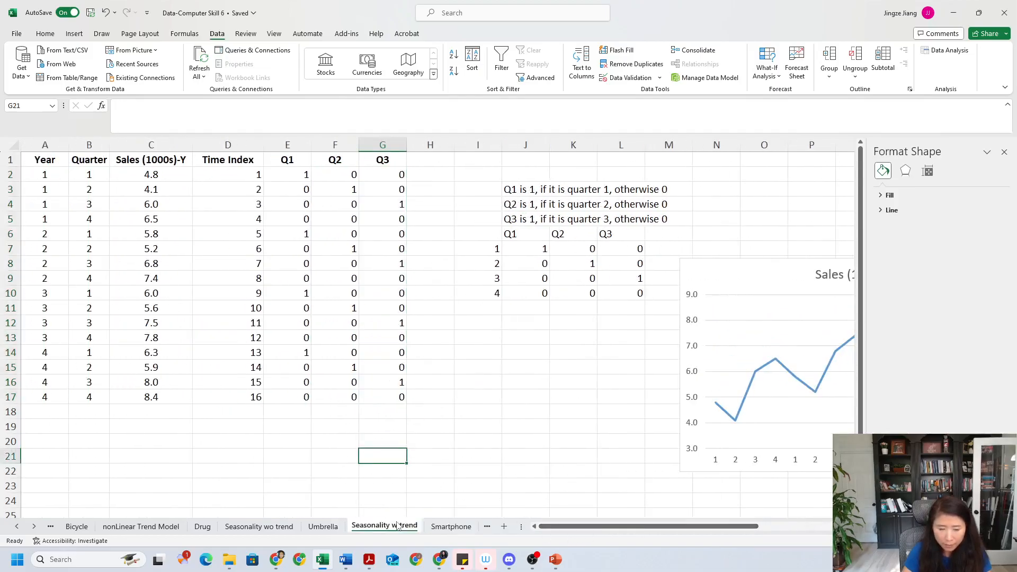
click(395, 527)
drag(233, 457, 236, 483)
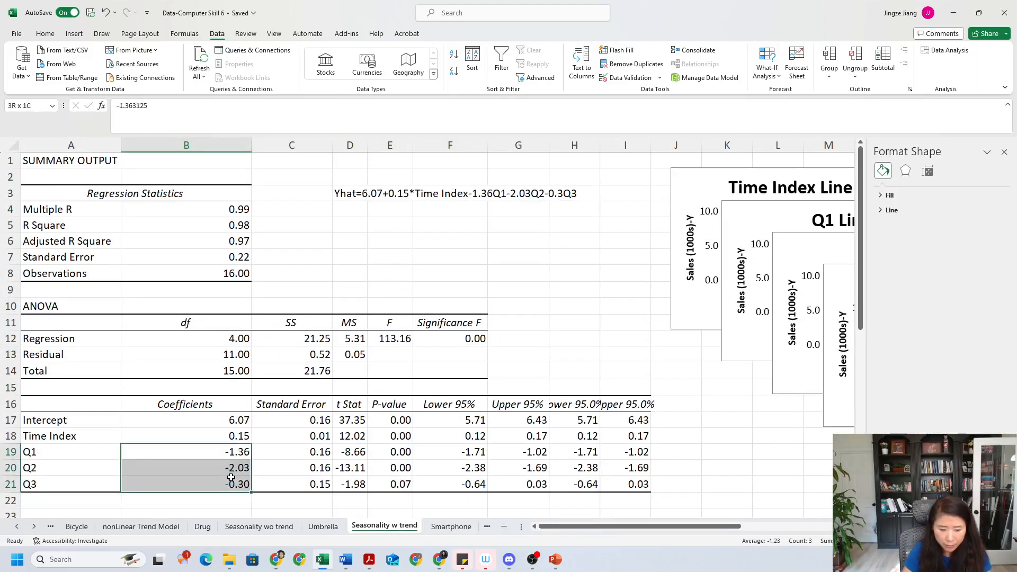
click(225, 439)
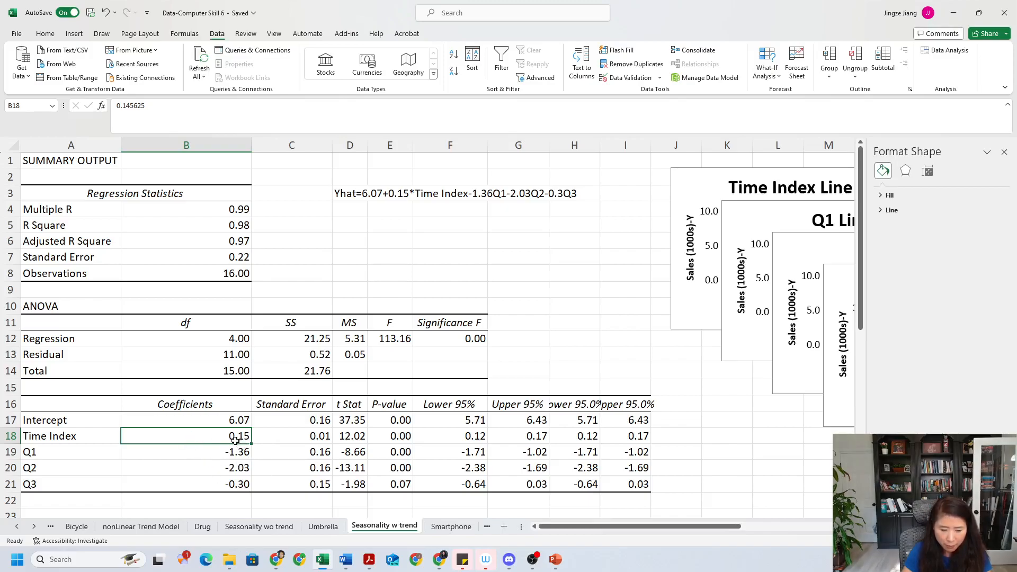
click(390, 239)
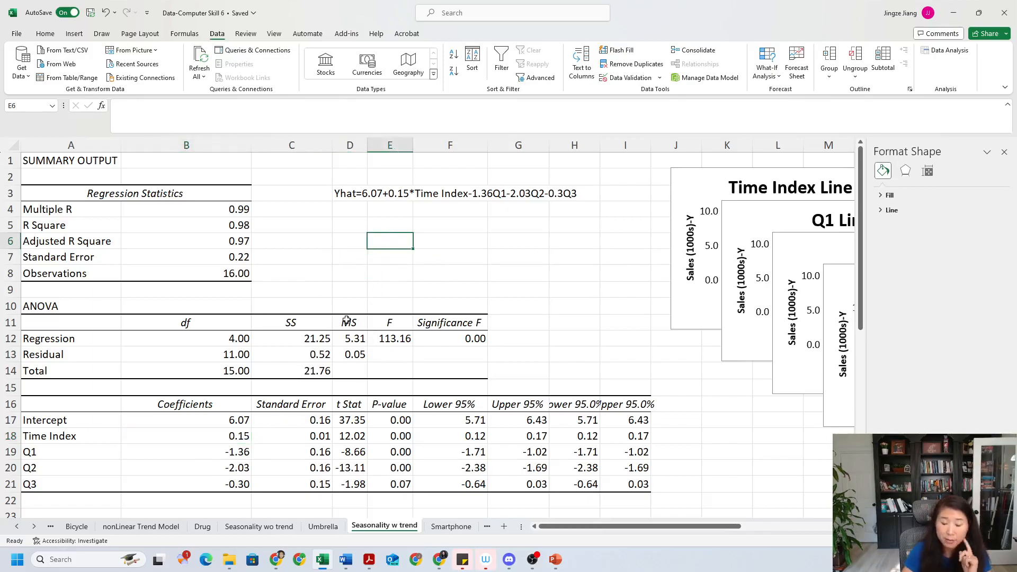
Step: Review the year 4 quarters in the Smartphone sheet and count the four time index periods that follow them for year 5
click(432, 214)
click(399, 244)
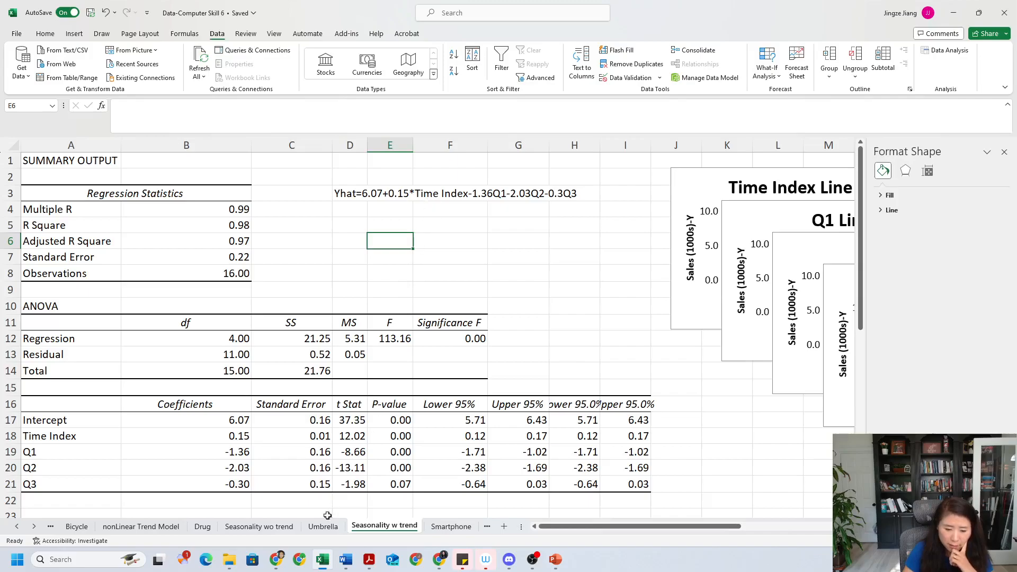
click(438, 526)
click(60, 442)
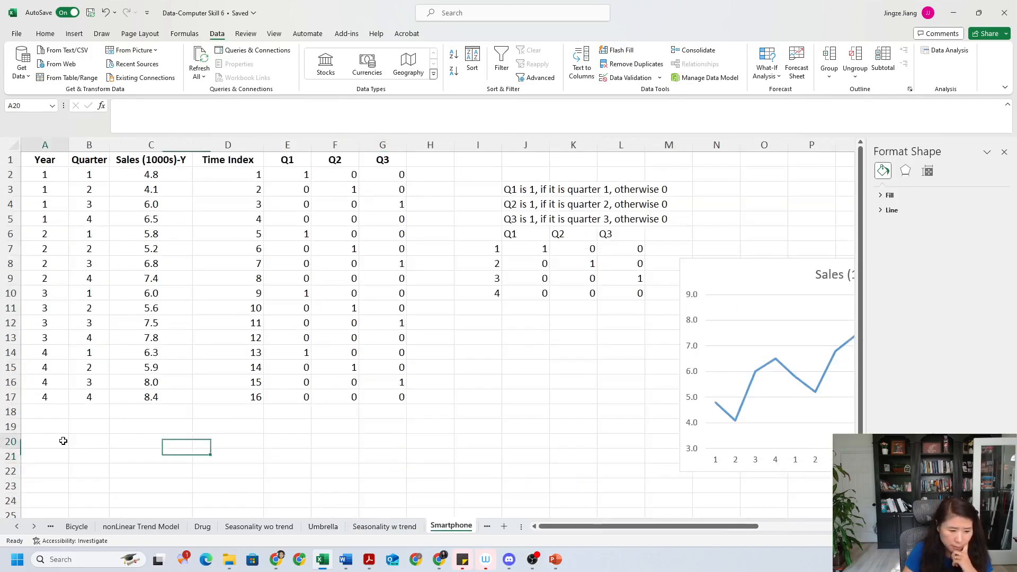
drag(44, 352, 79, 397)
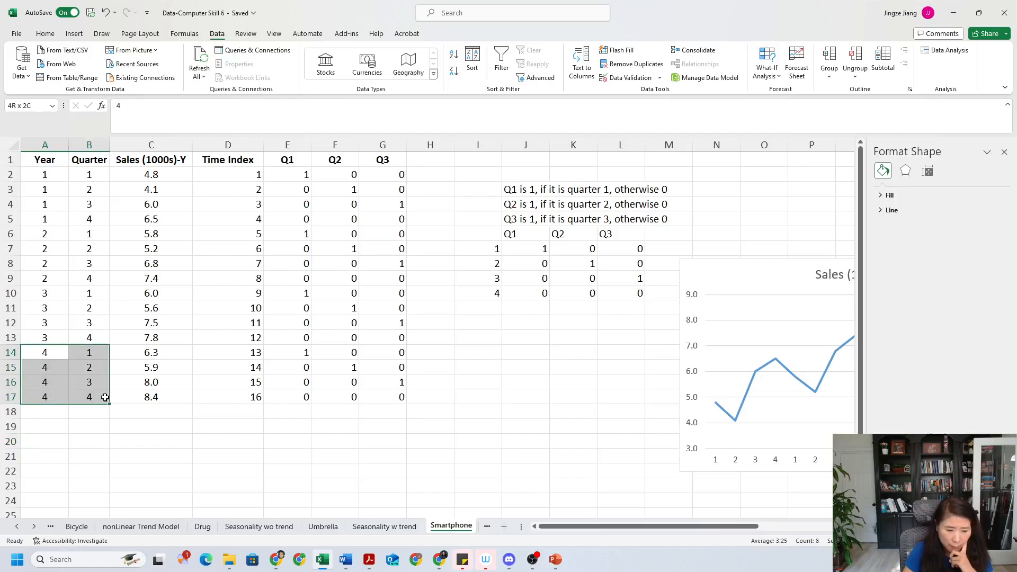
drag(105, 397, 105, 397)
click(63, 353)
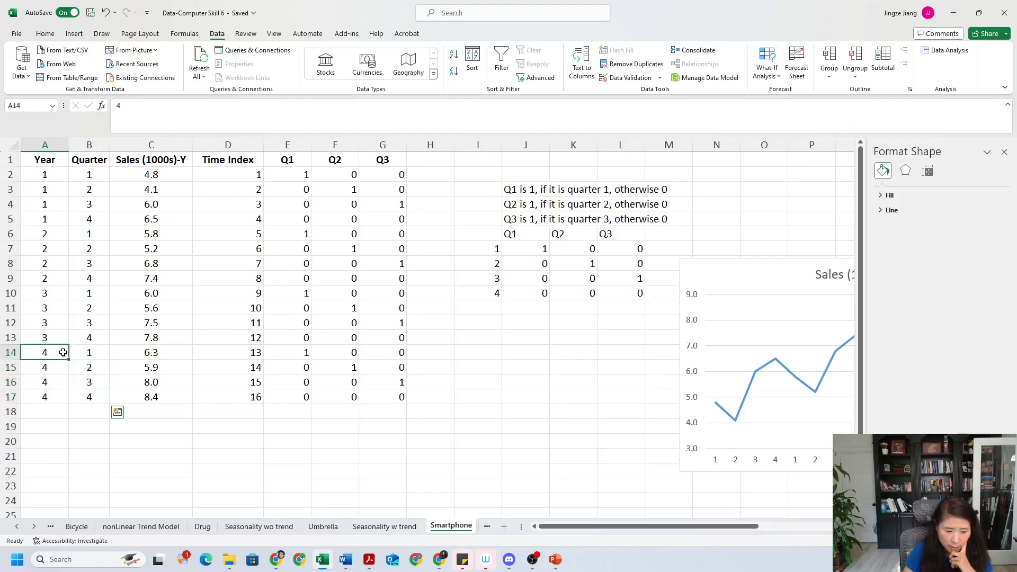
click(85, 355)
click(87, 369)
click(87, 384)
click(89, 401)
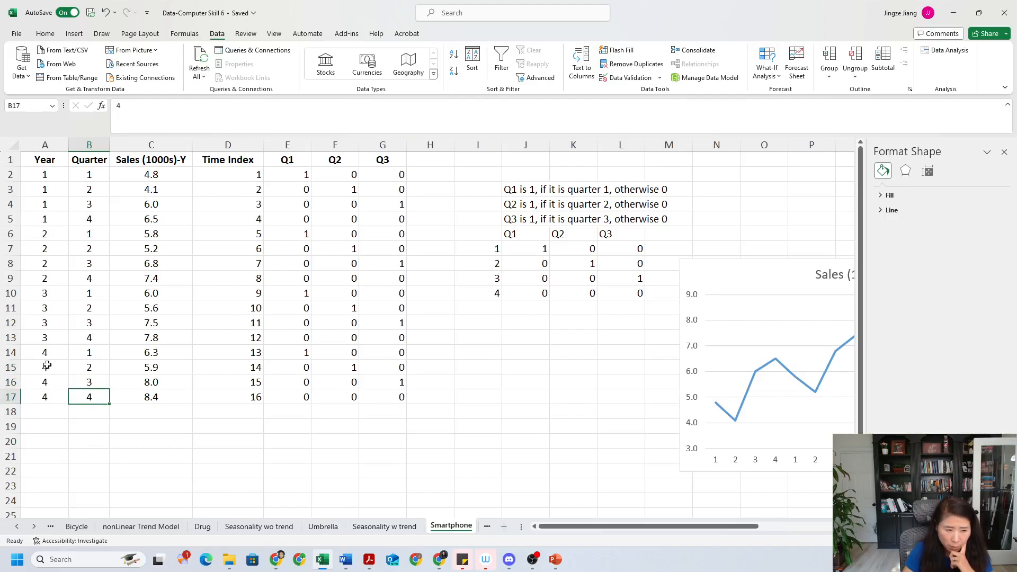
click(251, 414)
click(250, 425)
click(245, 440)
click(247, 456)
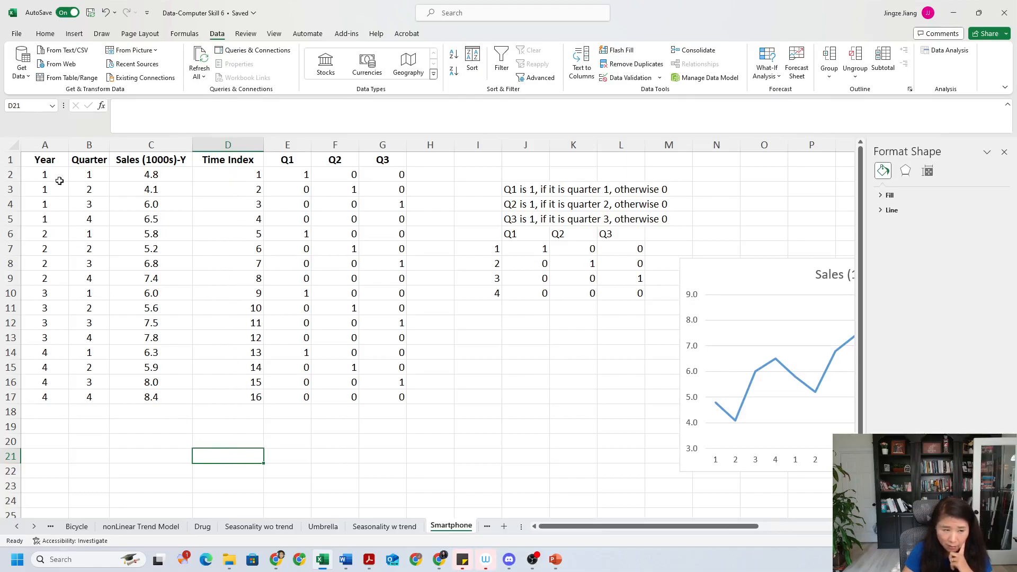
Step: Label C4 to C7 of the Seasonality w trend sheet 5 YEAR Q1, 5 YEAR Q2, 5 YEAR Q3 and 5 YEAR Q4
click(386, 527)
click(299, 211)
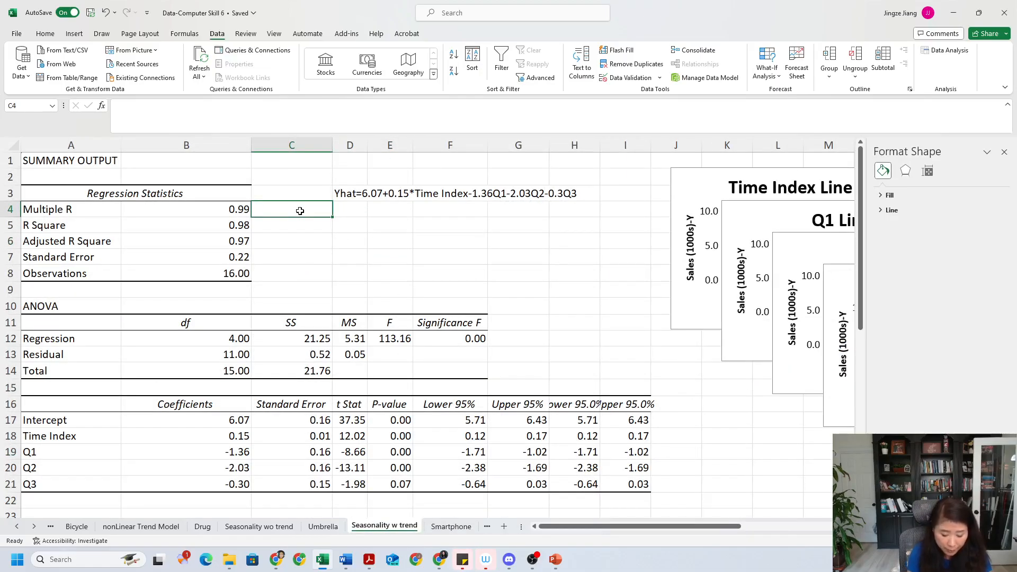
text(5 YEAR Q1)
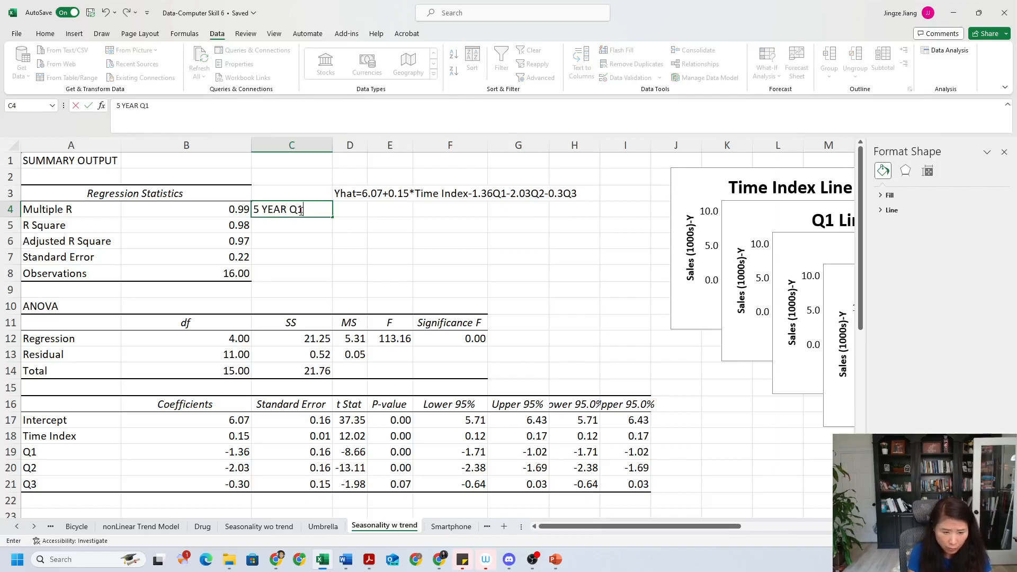
key(Return)
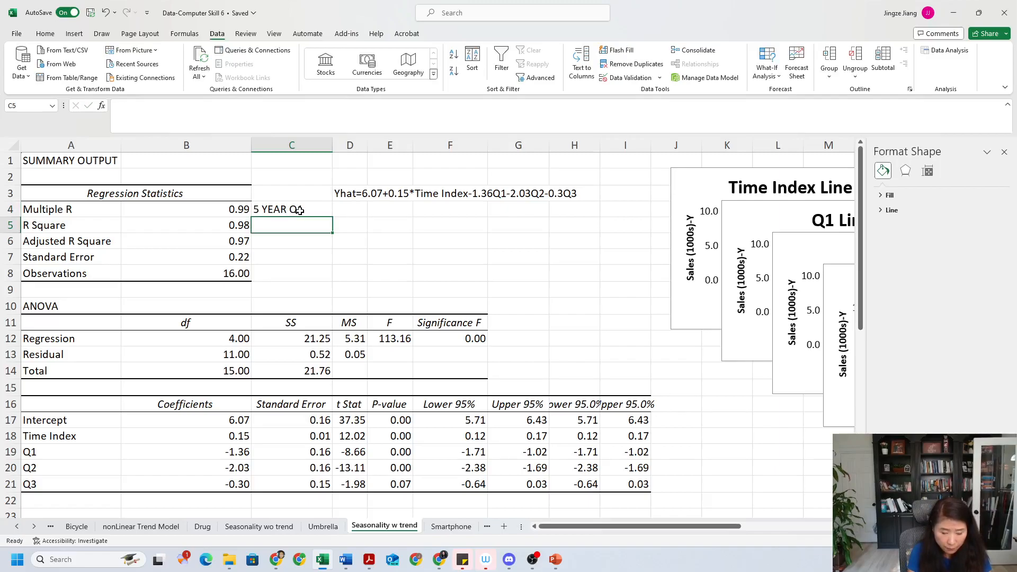
text(5 YEAR Q2)
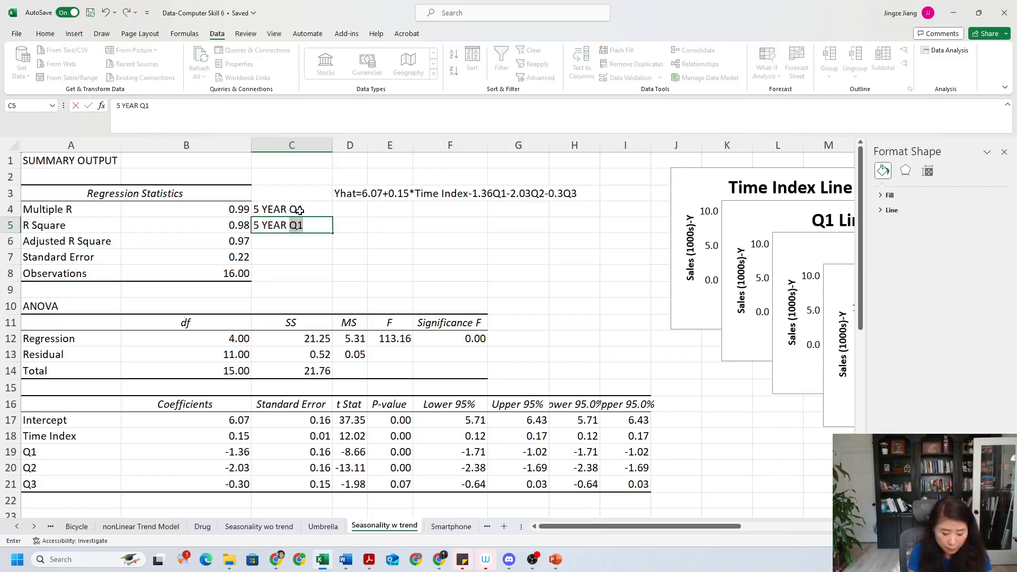
key(Return)
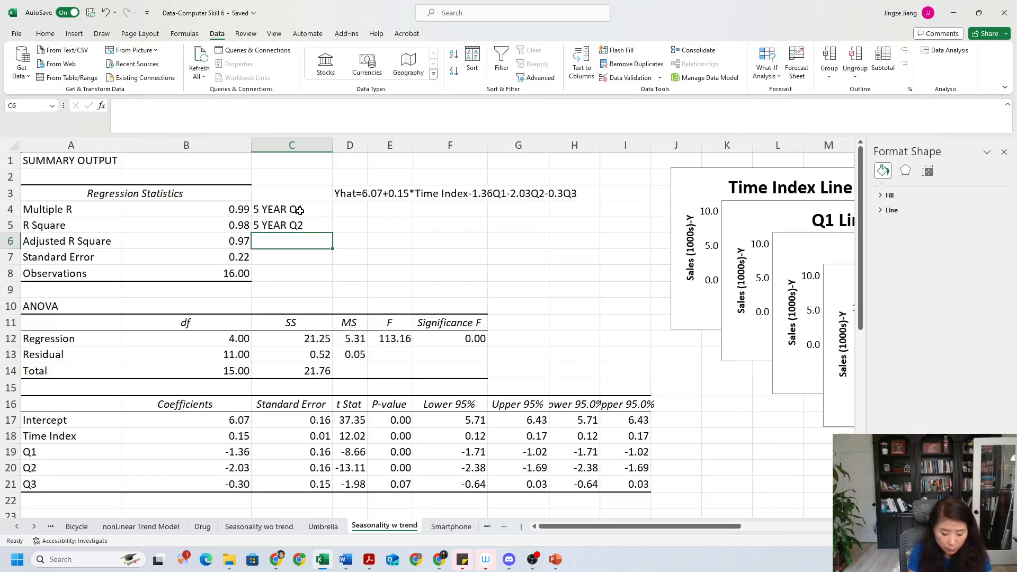
text(5 YEAR Q3)
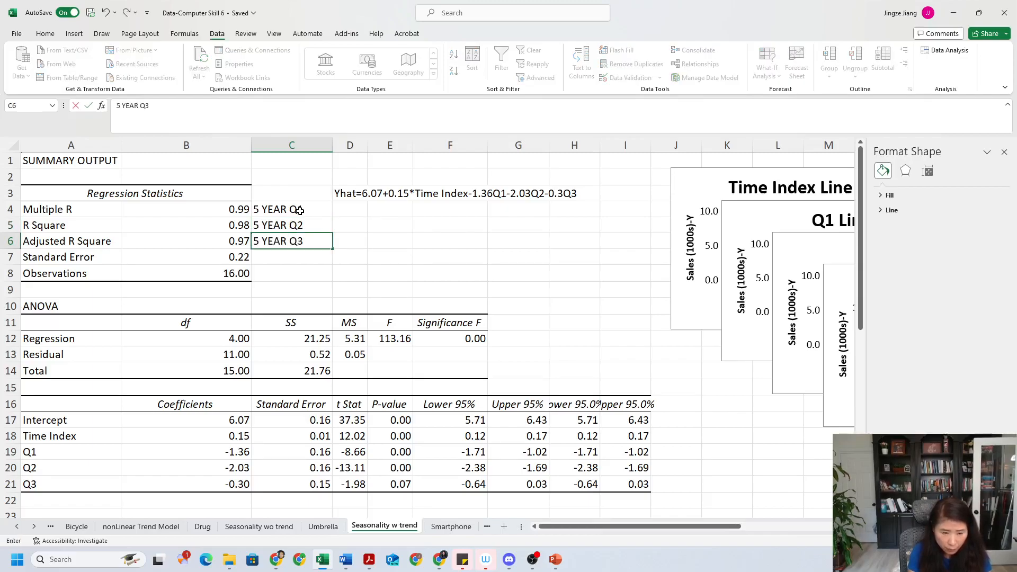
key(Return)
text(5 YEAR )
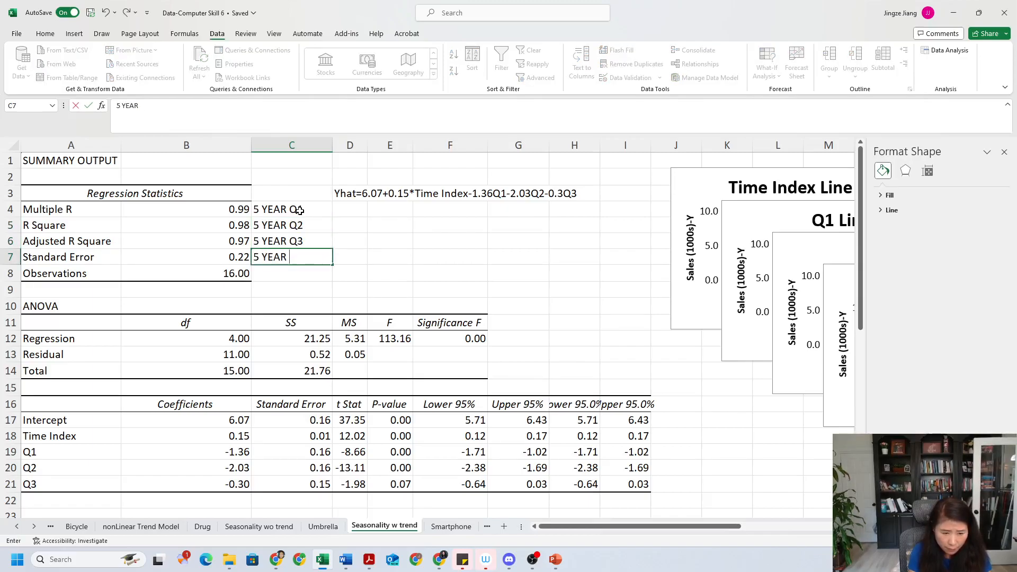
text(Q4)
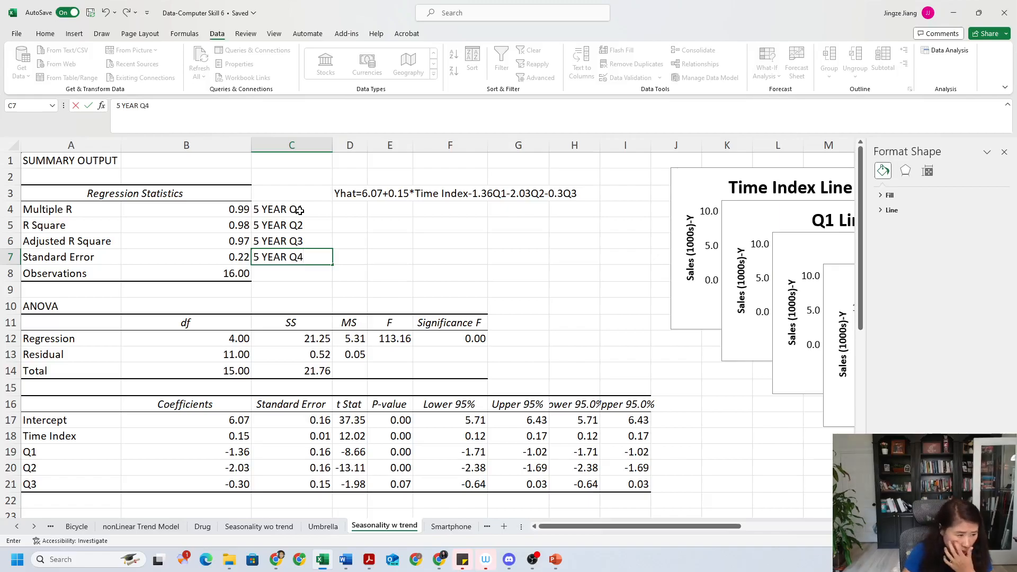
Step: Begin the year 5 Q1 forecast formula in D4 with =6.07+0.15*
click(358, 210)
text(=6.)
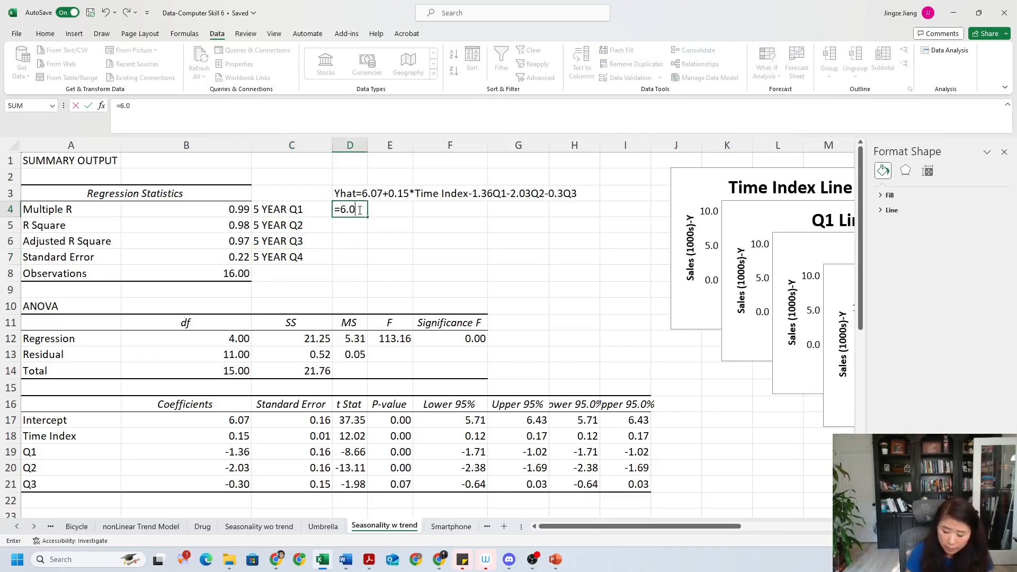
text(07+0.15*)
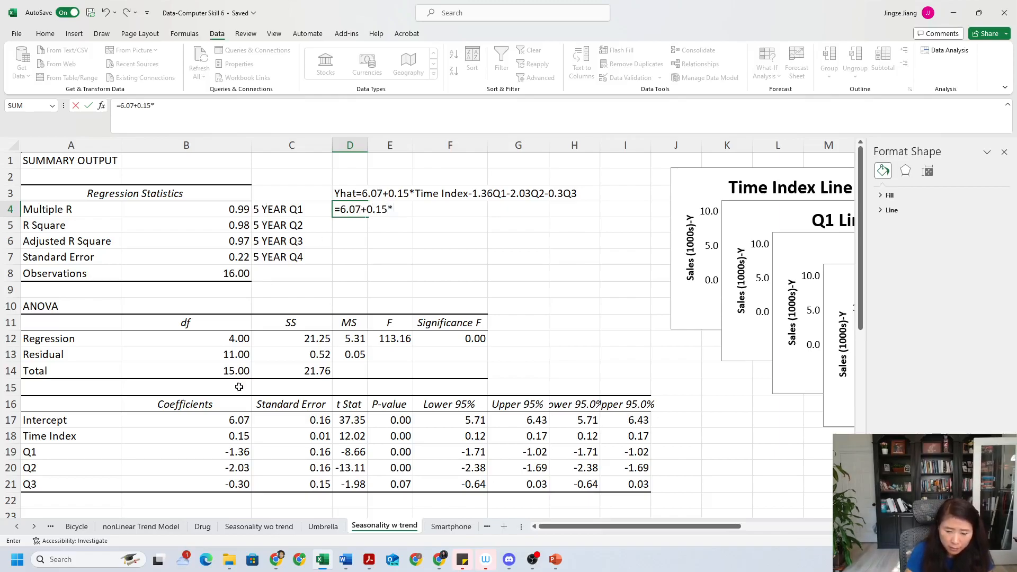
click(323, 526)
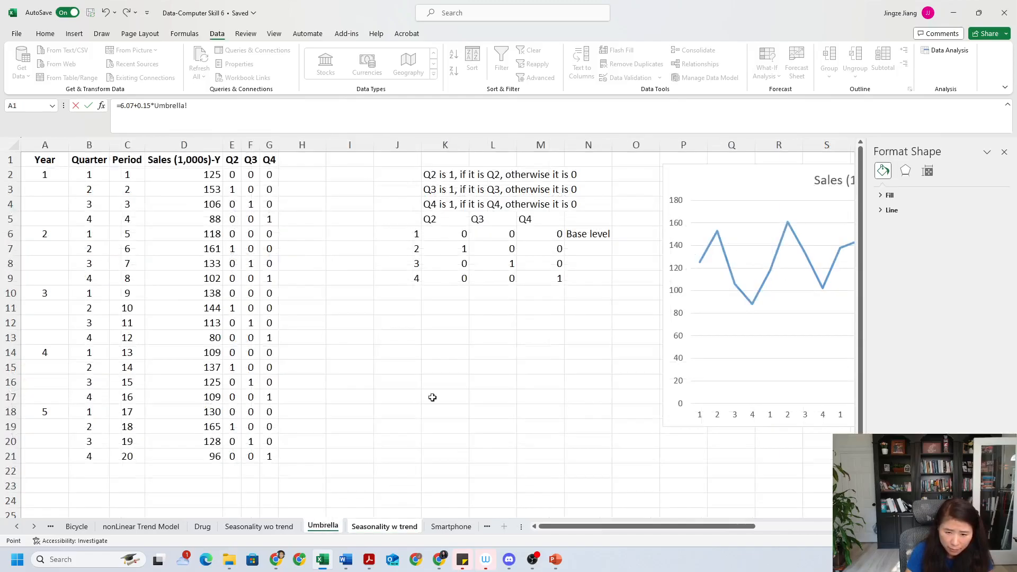
click(452, 527)
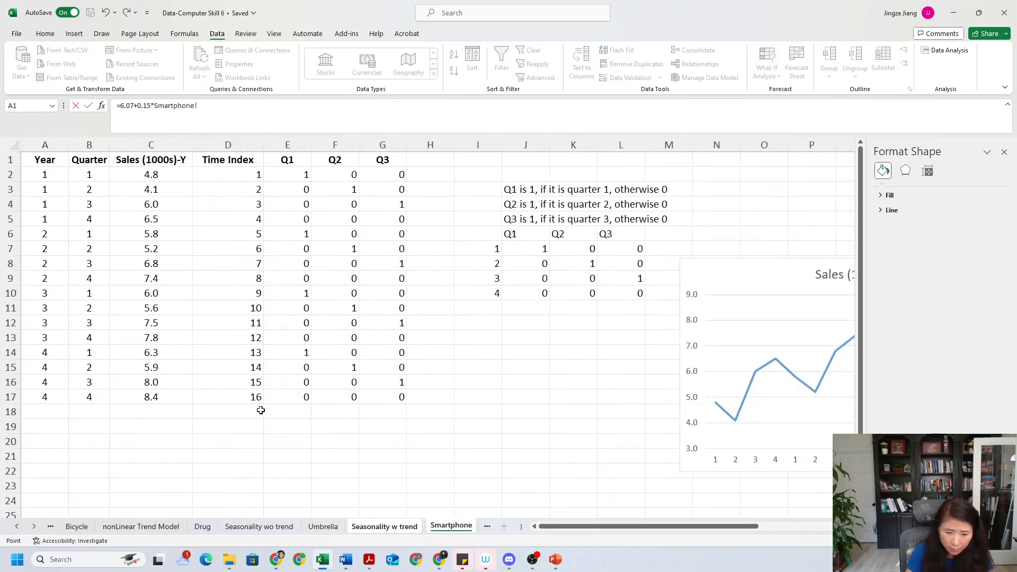
click(394, 530)
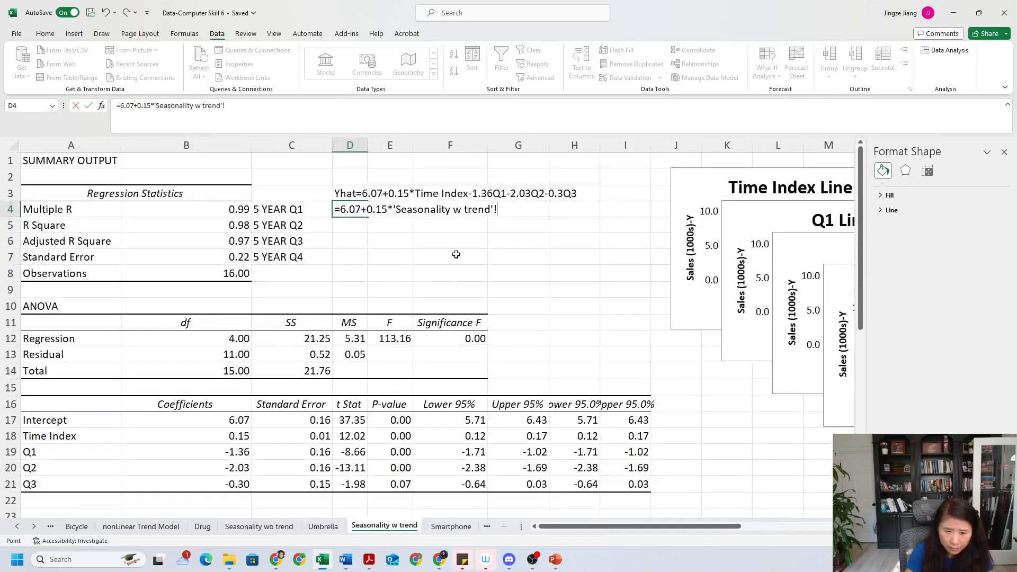
key(BackSpace)
key(BackSpace)
key(BackSpace)
key(BackSpace)
key(BackSpace)
key(BackSpace)
key(BackSpace)
key(BackSpace)
key(BackSpace)
key(BackSpace)
key(BackSpace)
key(BackSpace)
key(BackSpace)
key(BackSpace)
key(BackSpace)
key(BackSpace)
key(BackSpace)
key(BackSpace)
key(BackSpace)
key(BackSpace)
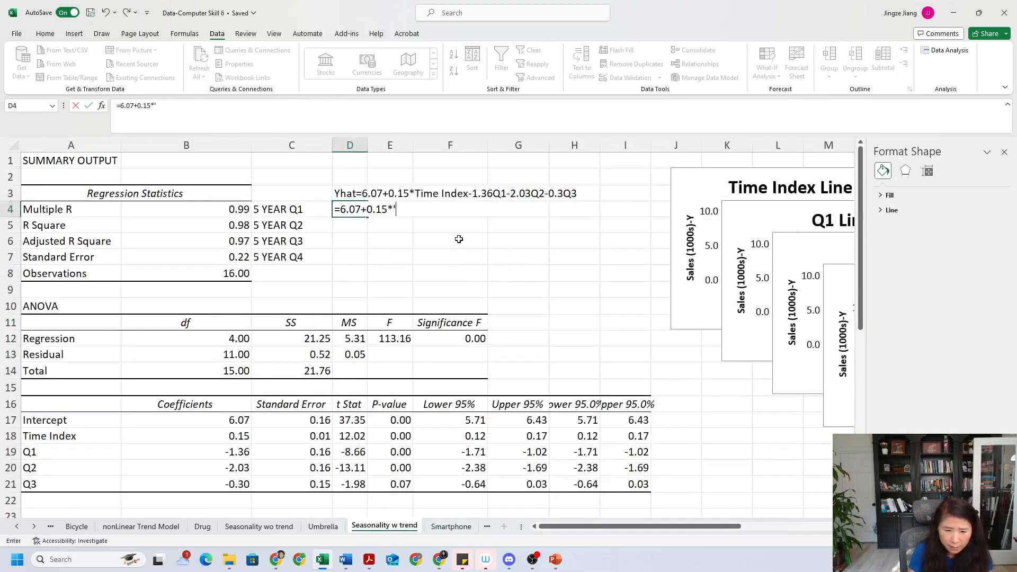
Step: Complete the year 5 Q1 forecast formula in D4 as =6.07+0.15*17-1.36*1-2.03*0-0.3*0
text(17)
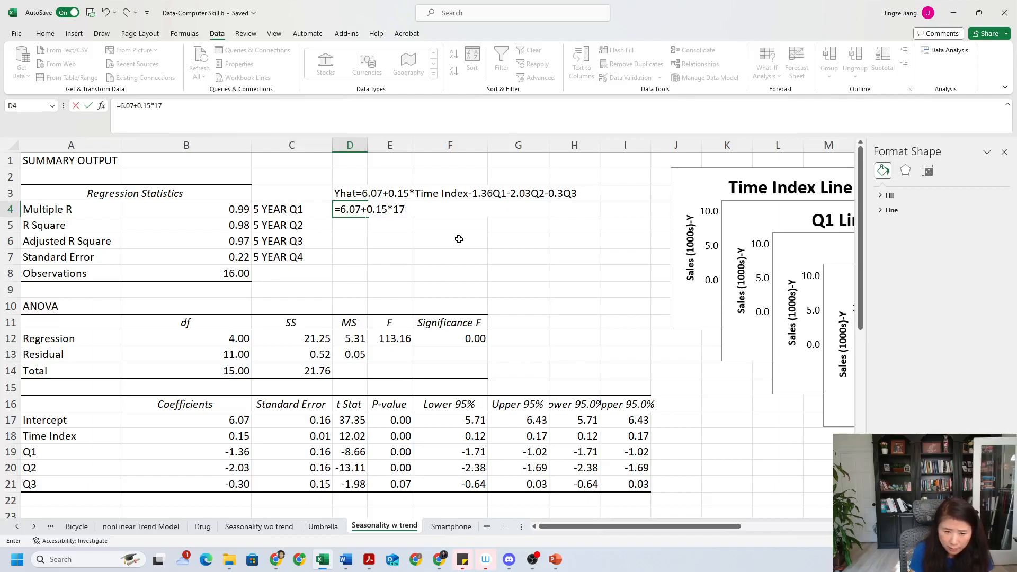
text(-)
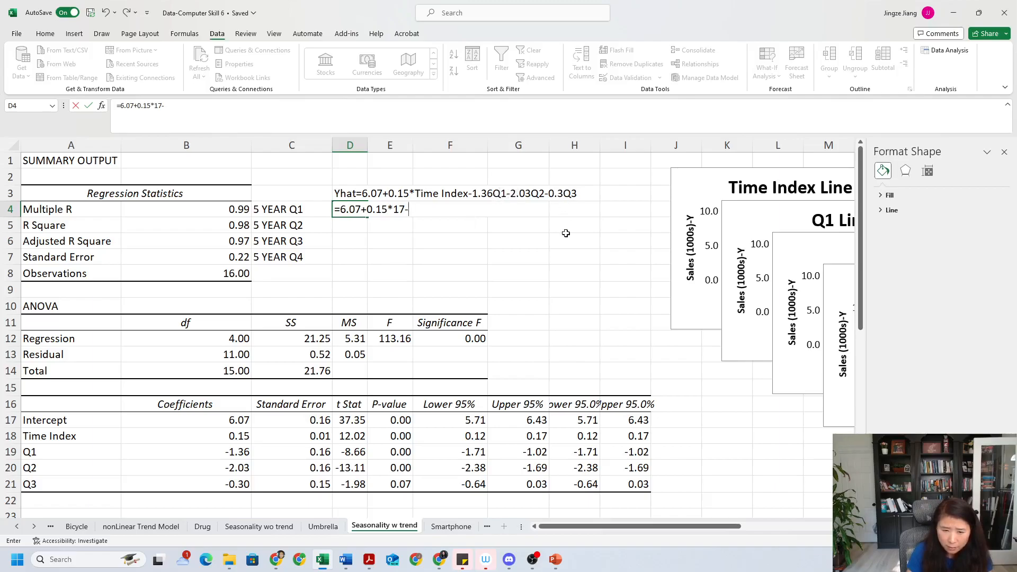
text(1.36)
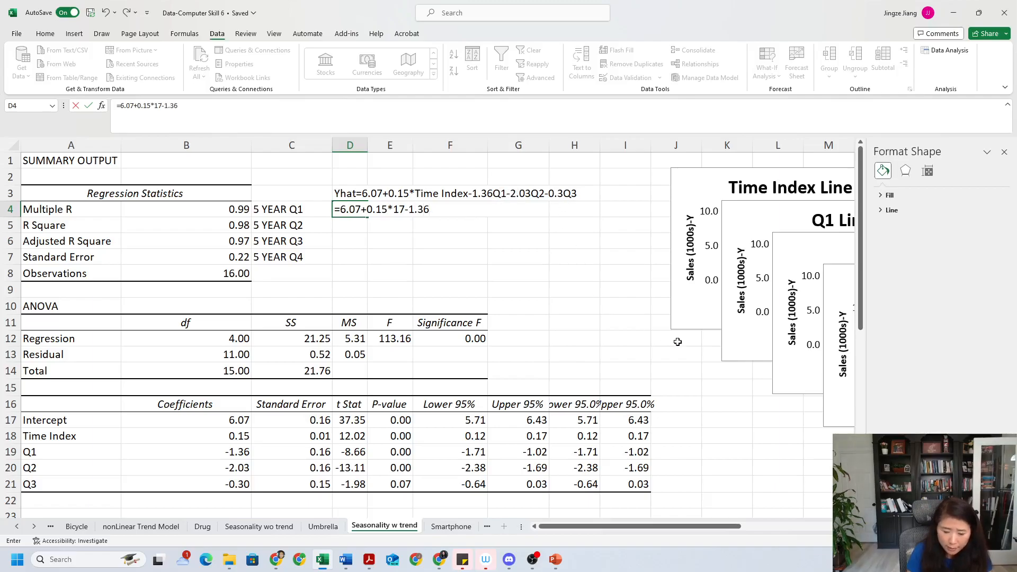
text(*1)
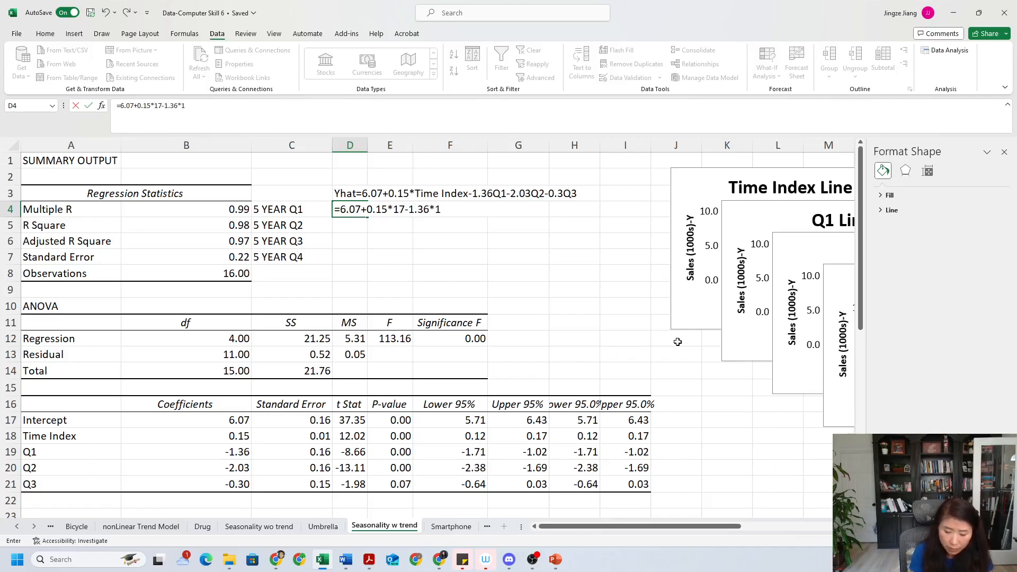
text(-20)
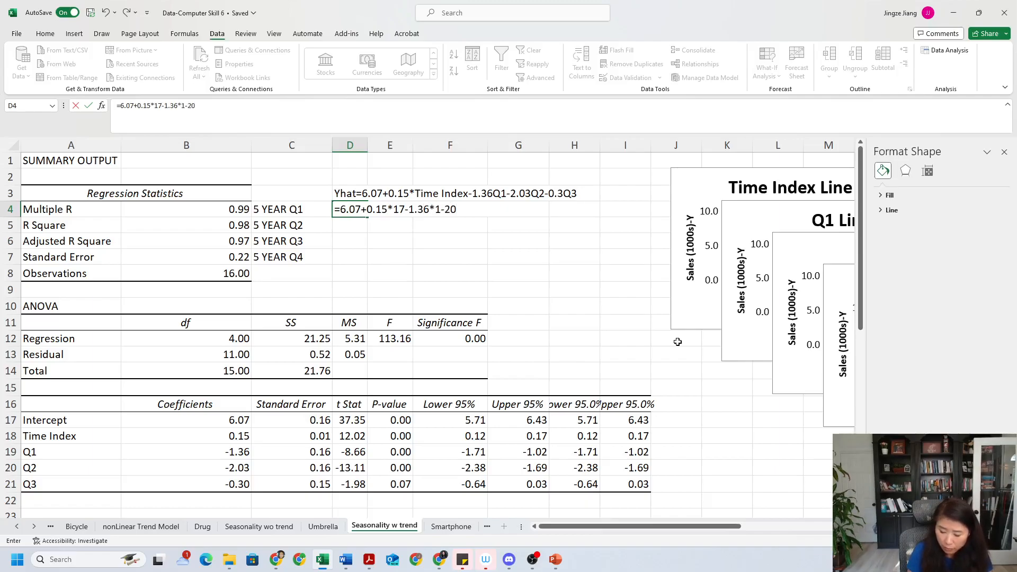
key(BackSpace)
text(.03*0)
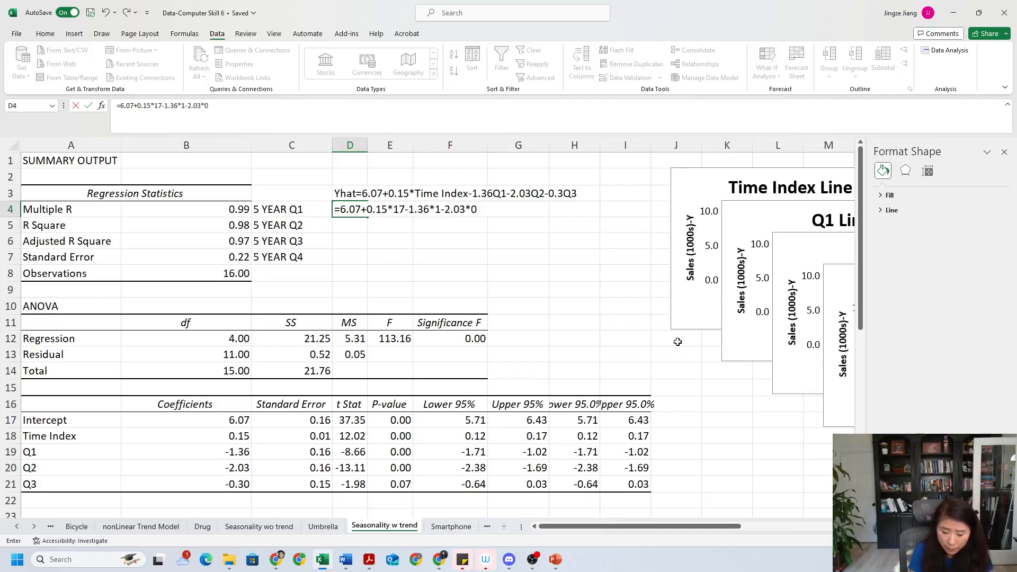
text(-0.3*0)
key(Return)
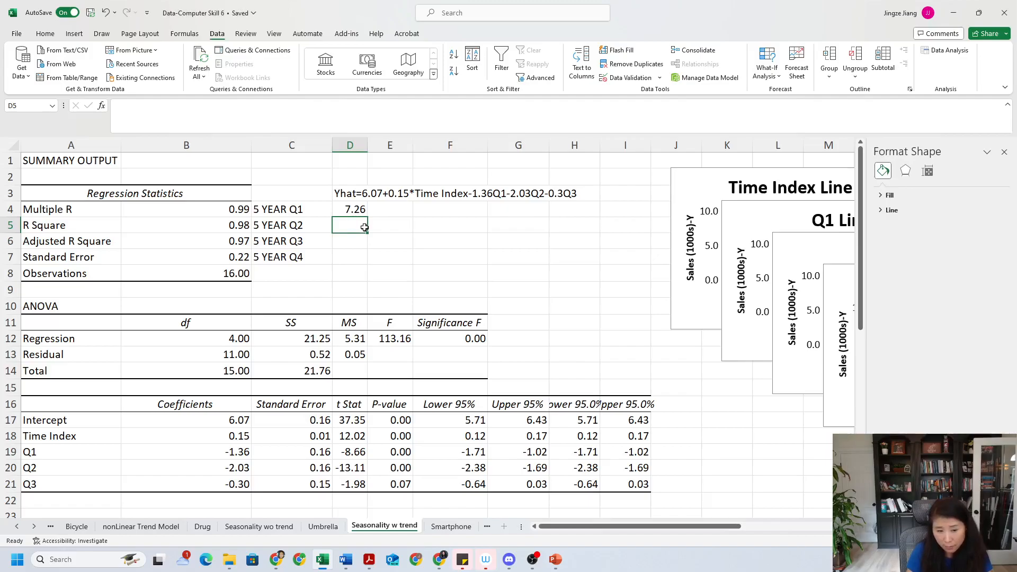
Step: Begin the year 5 Q2 forecast formula in D5 with =6.07+0.15*18
text(=)
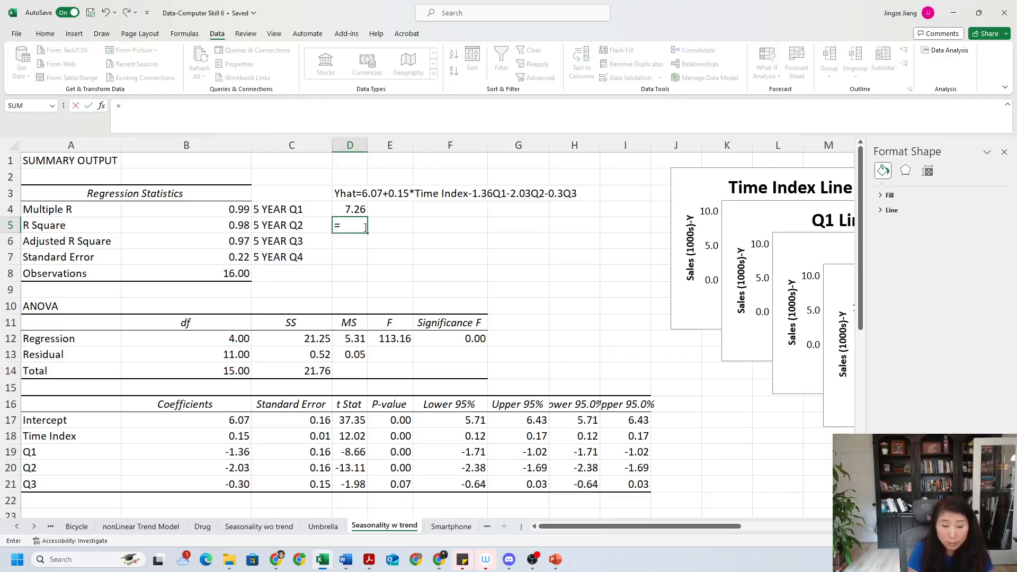
text(6.07)
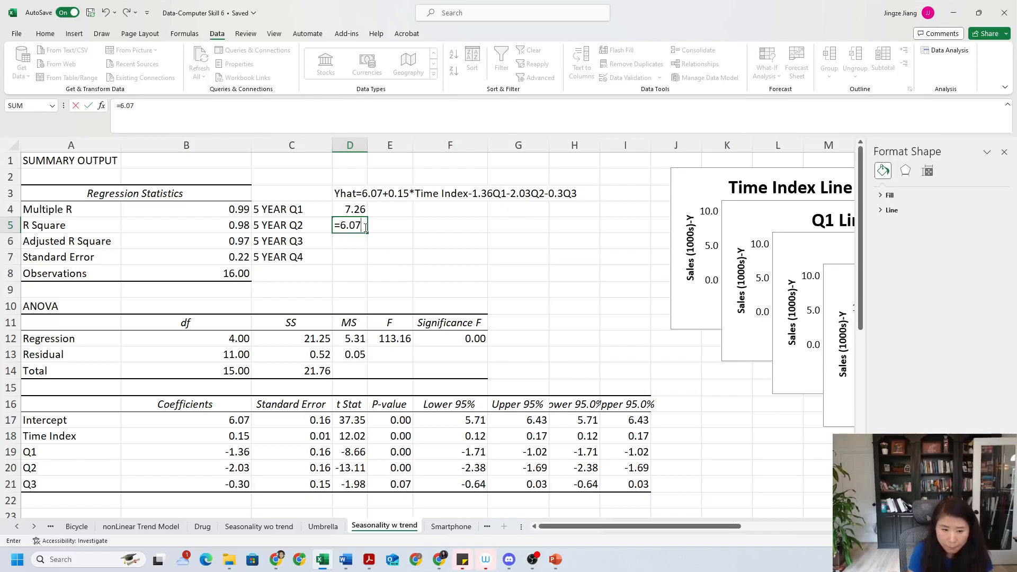
text(+0.15)
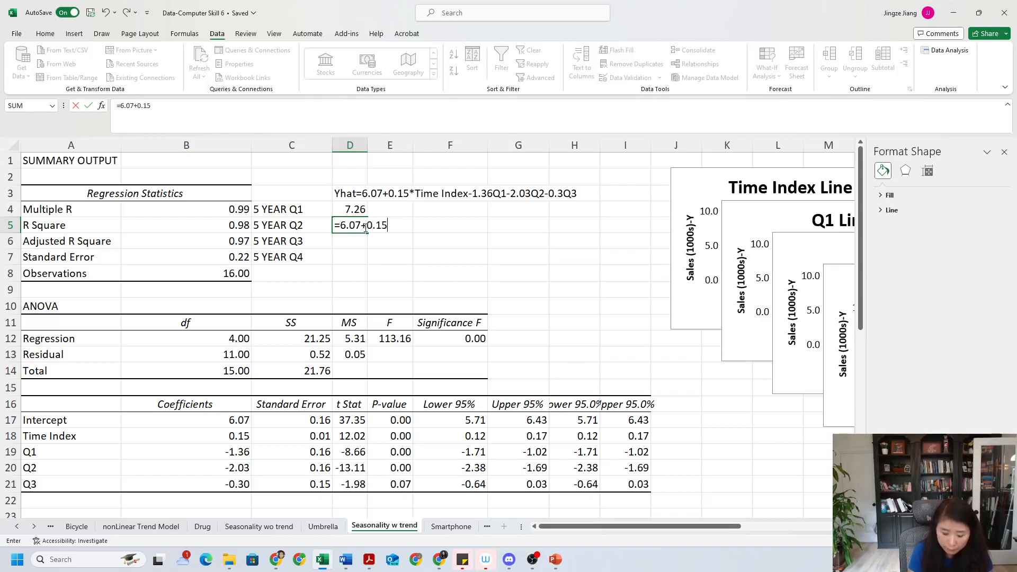
text(*)
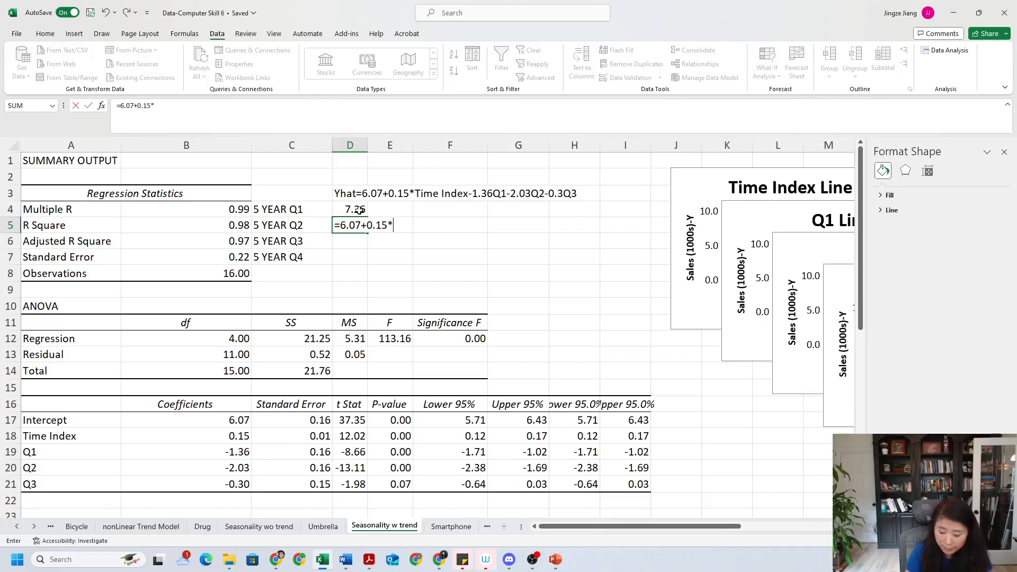
text(18)
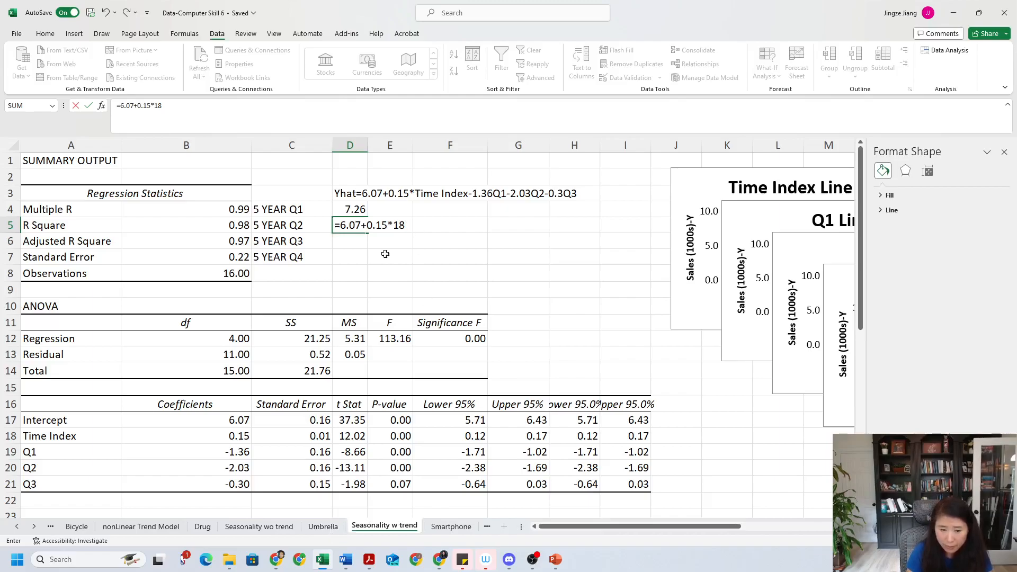
Step: Check the Smartphone sheet's quarter coding, and complete the year 5 Q2 formula in D5 as =6.07+0.15*18-1.36*0-2.03*1-0.3*0
click(449, 526)
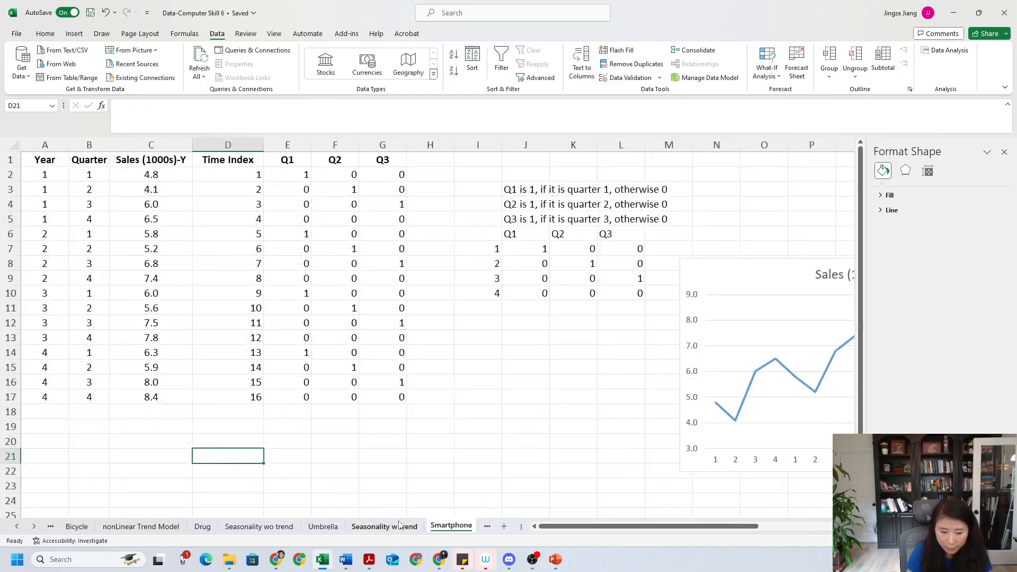
key(Return)
double_click(337, 221)
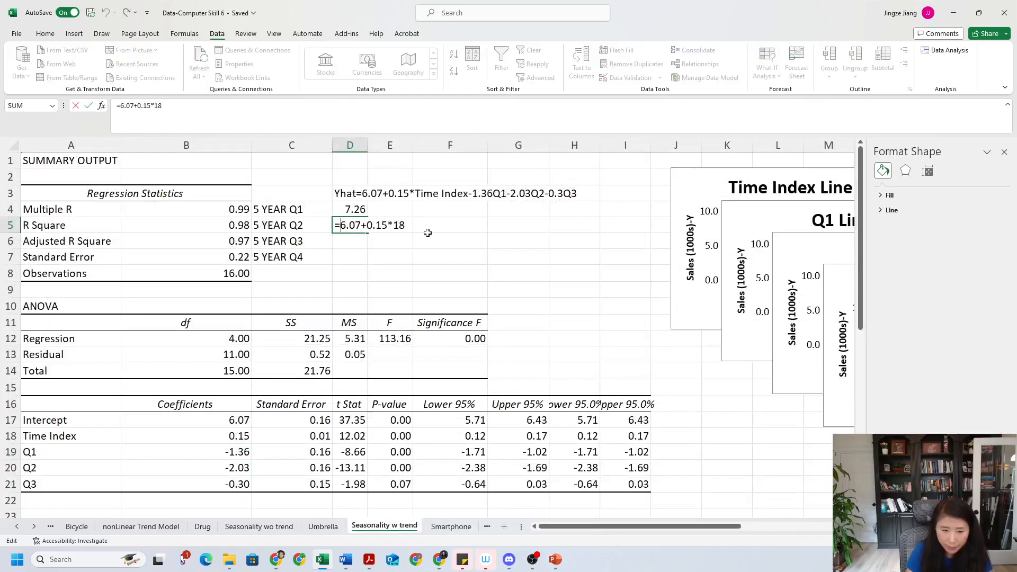
click(198, 112)
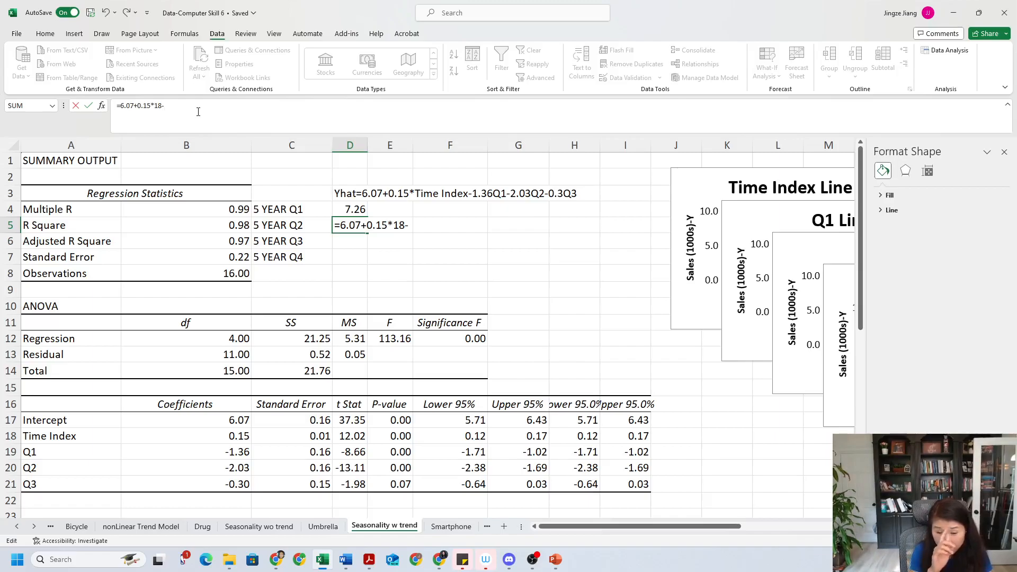
text(-1.36*)
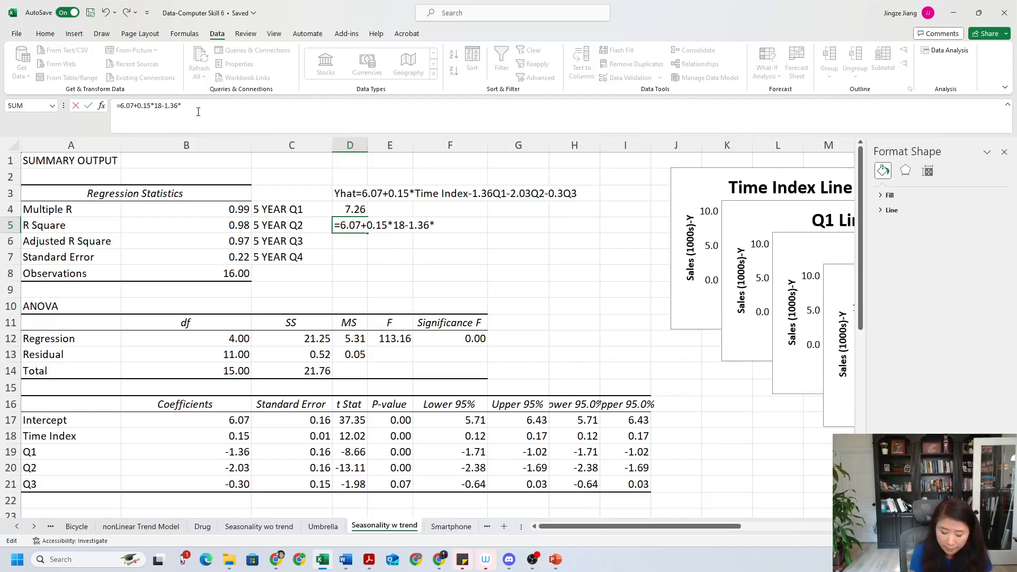
text(0-2.03*1-0.)
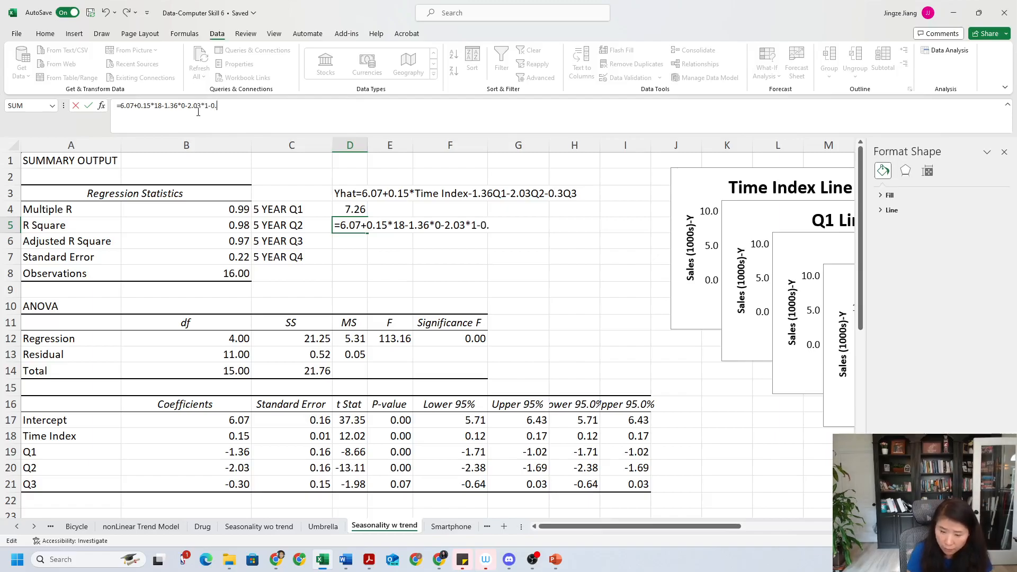
text(3*0)
key(Return)
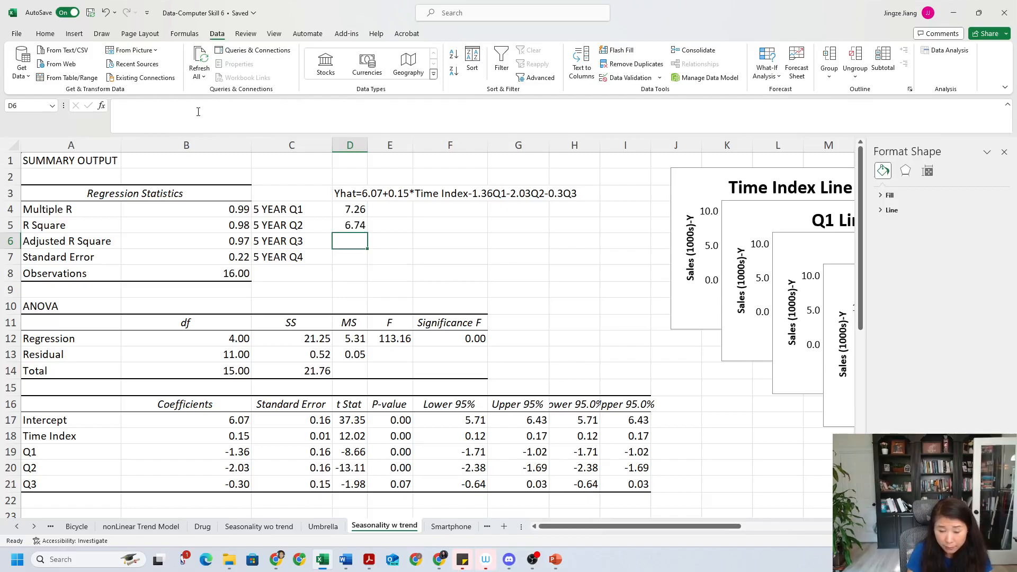
Step: Enter the year 5 Q3 forecast formula =6.07+0.15*19-1.36*0-2.03*0-0.3*1 in D6
text(=)
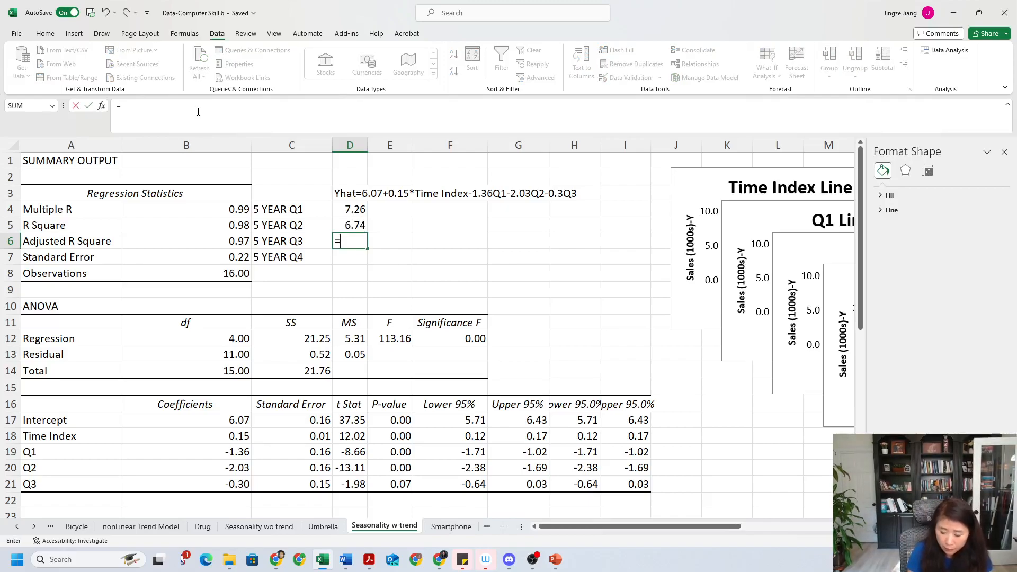
text(6.07)
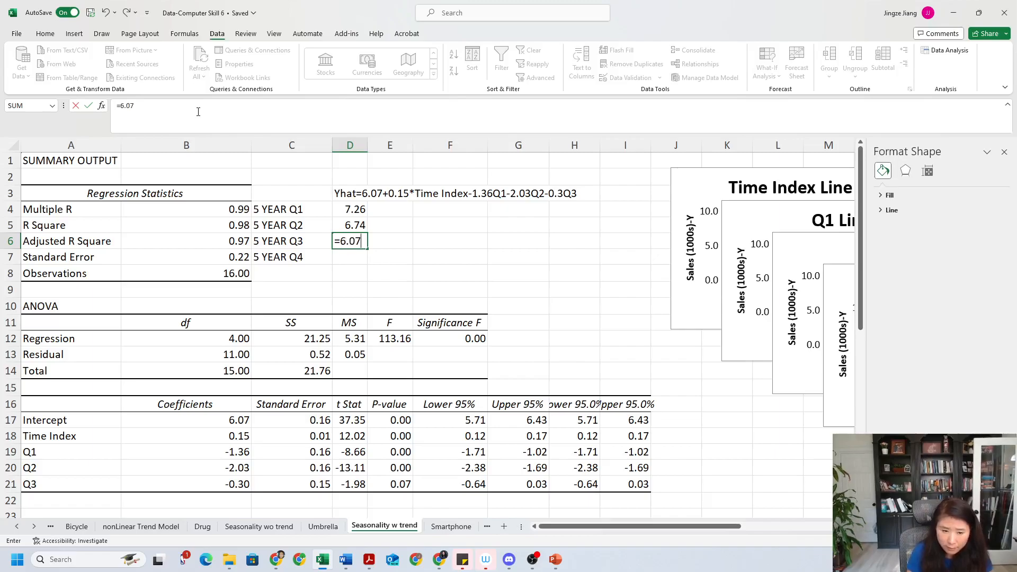
text(+)
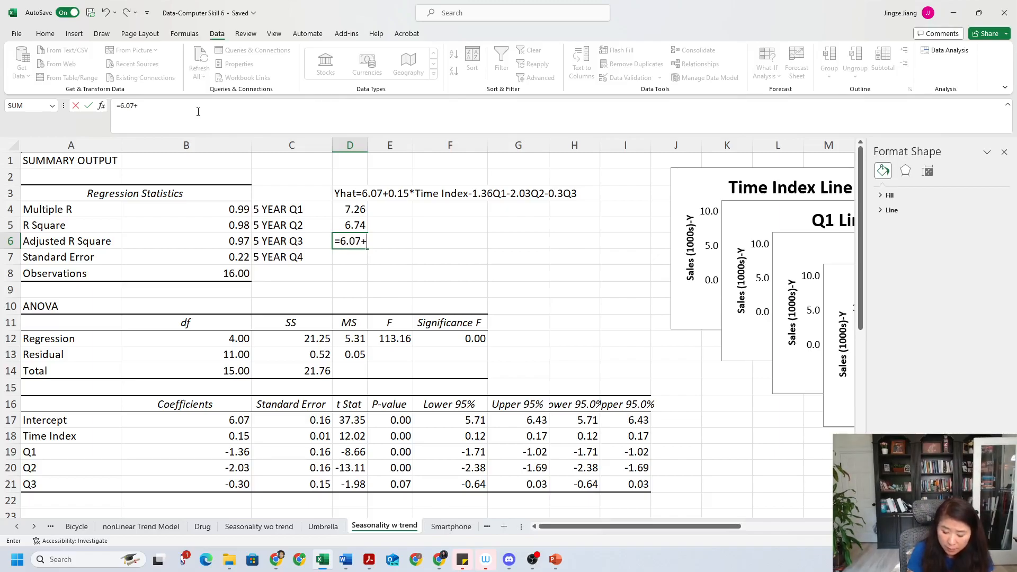
text(0.15)
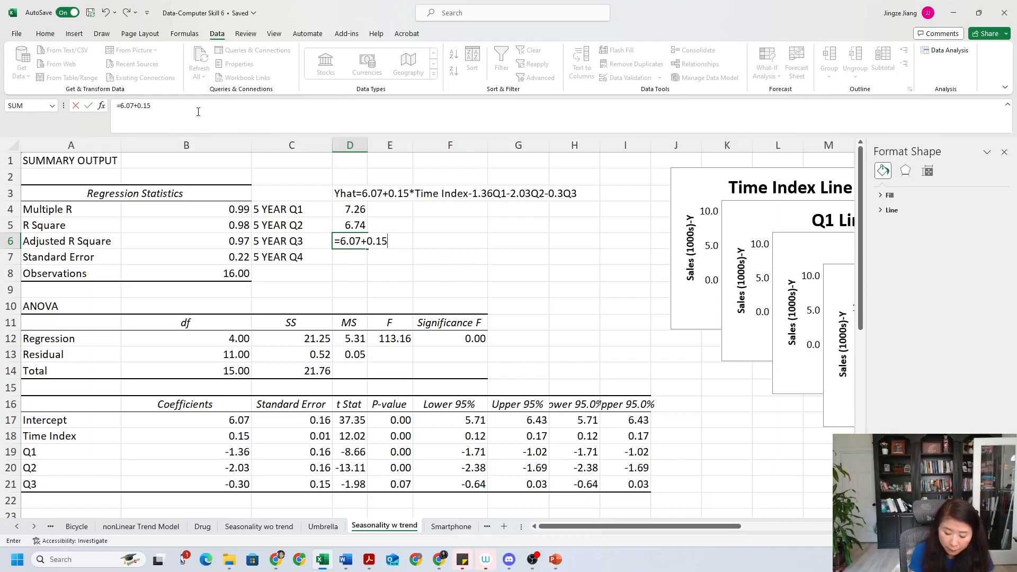
text(*19)
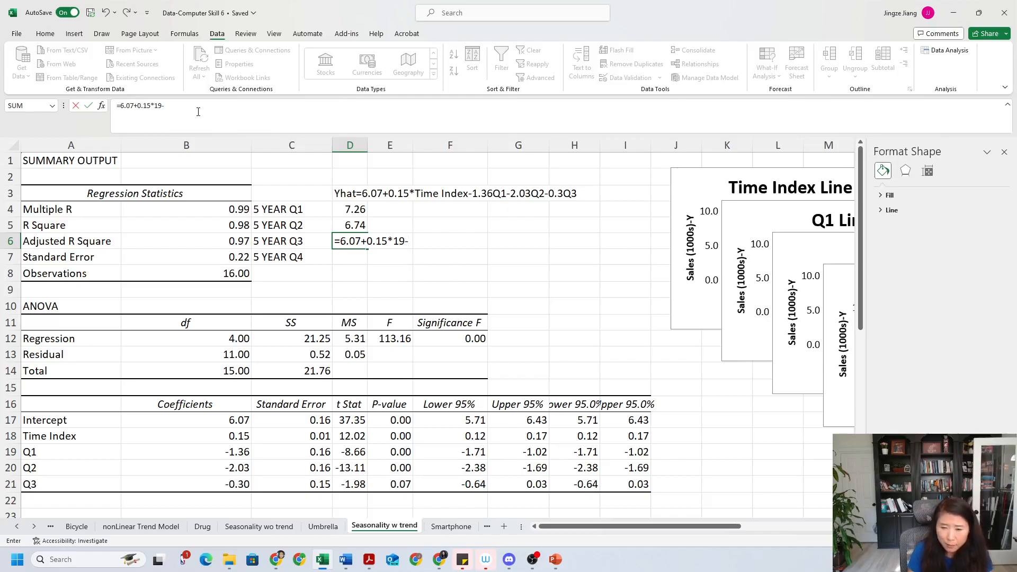
text(-1.36*0)
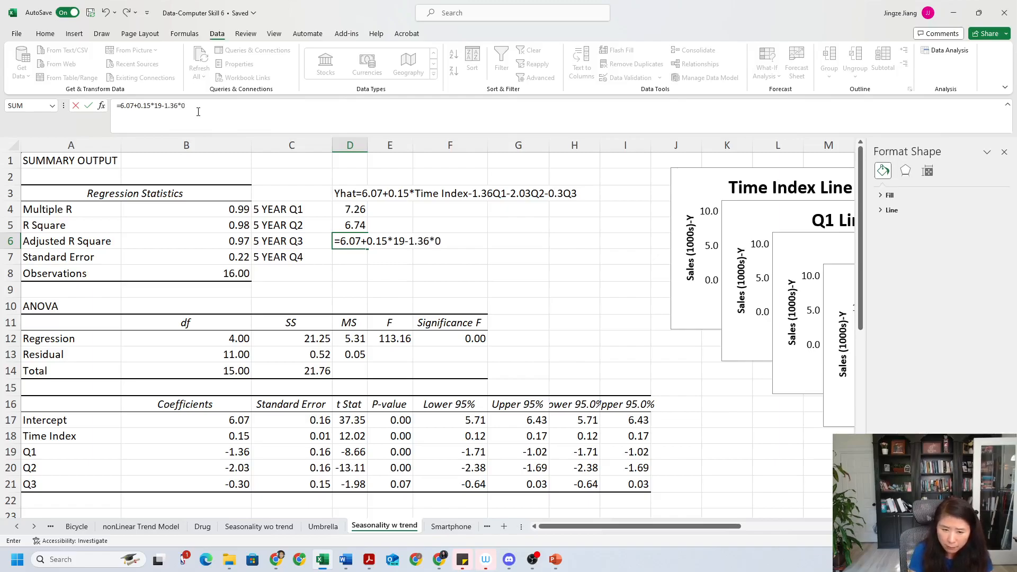
text(-2.03)
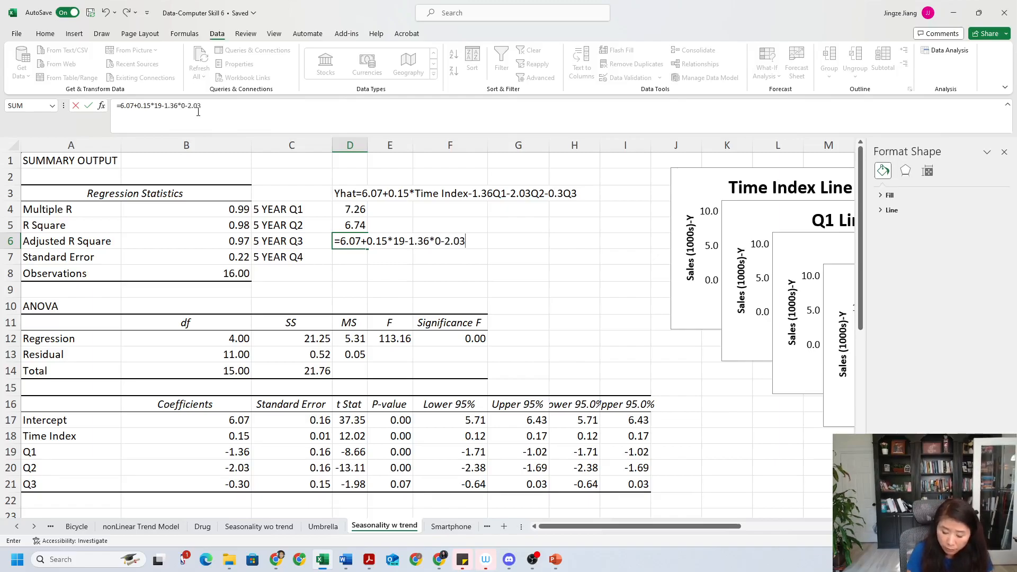
text(*0-0.3*1)
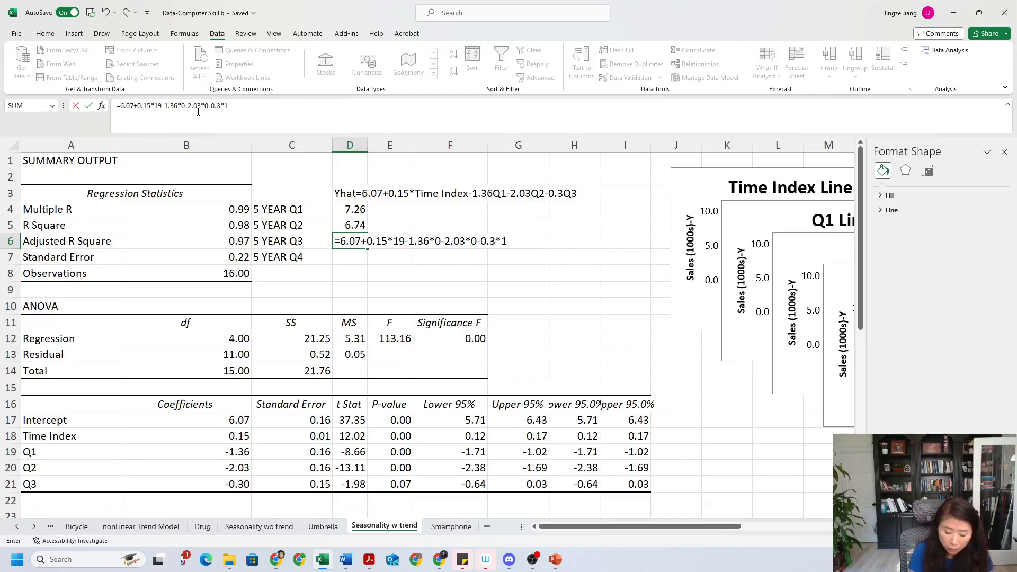
key(Return)
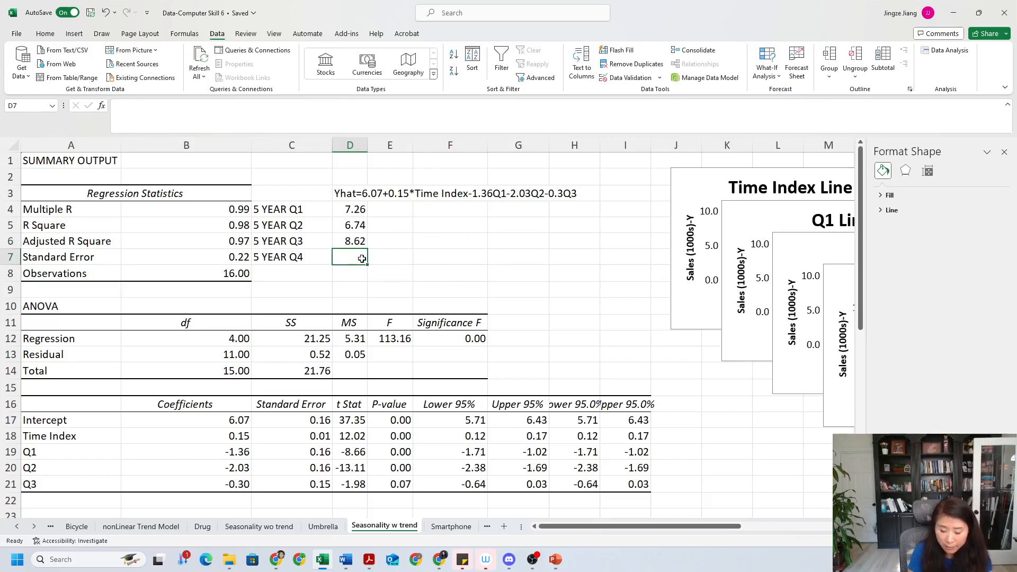
Step: Enter the year 5 Q4 forecast formula =6.07+0.15*20-1.36*0-2.03*0-0.3*0 in D7
text(=6.0)
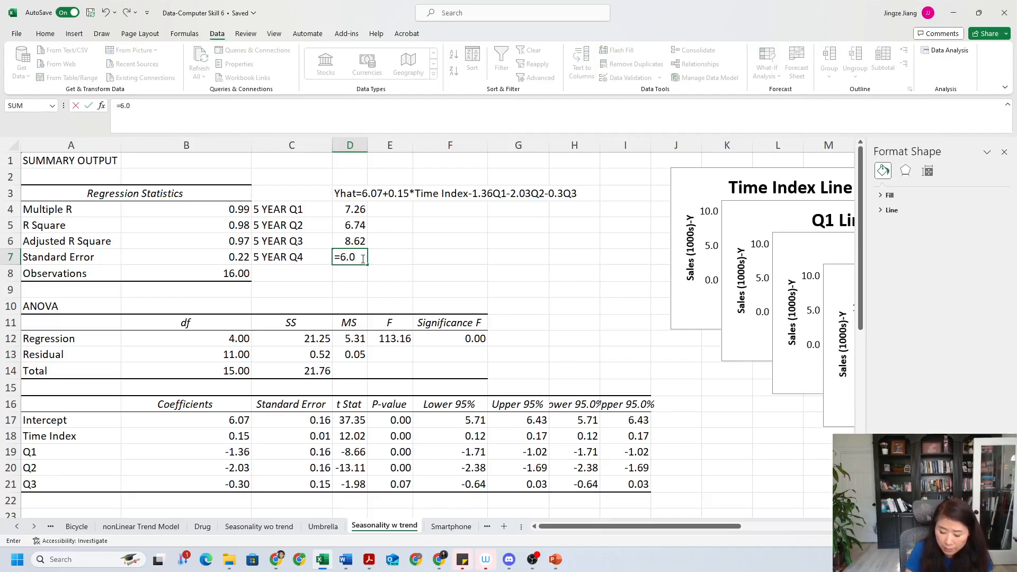
text(7+)
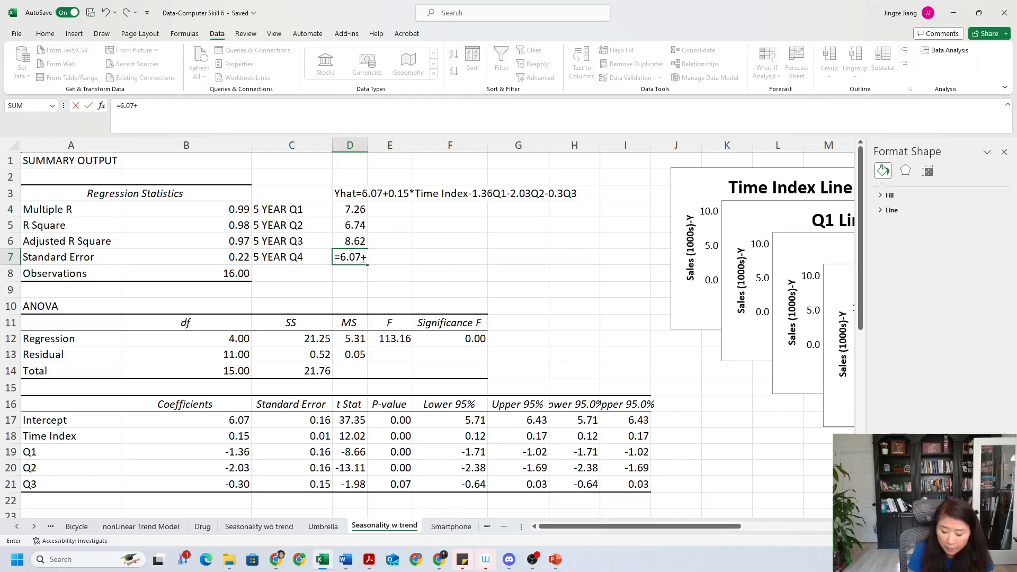
text(0.15*20)
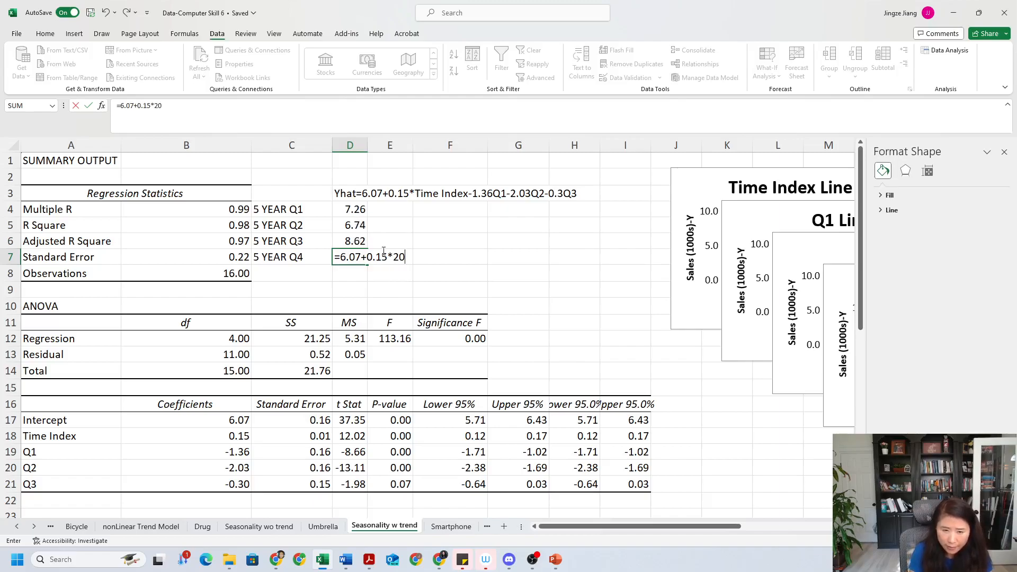
text(-)
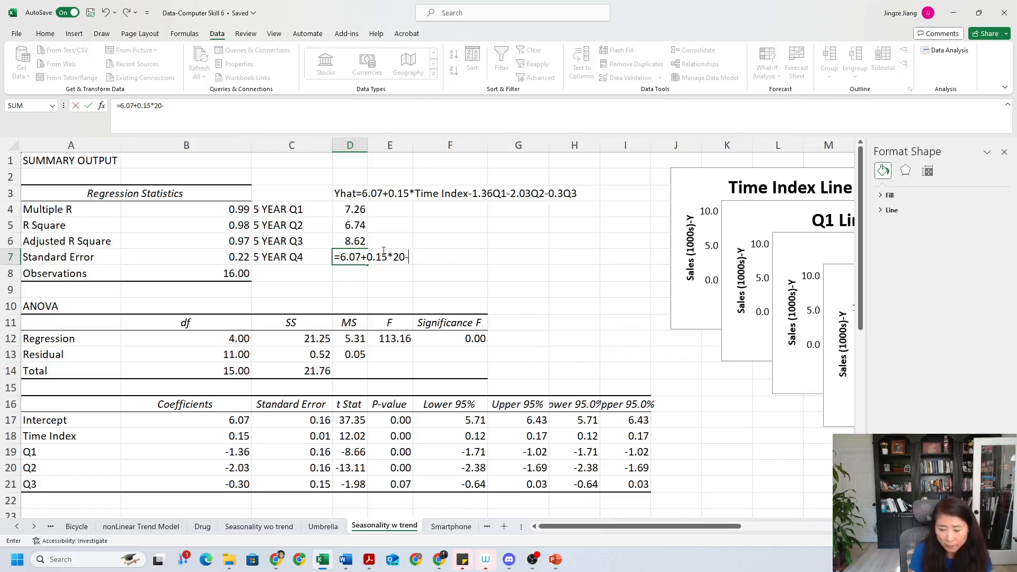
text(1)
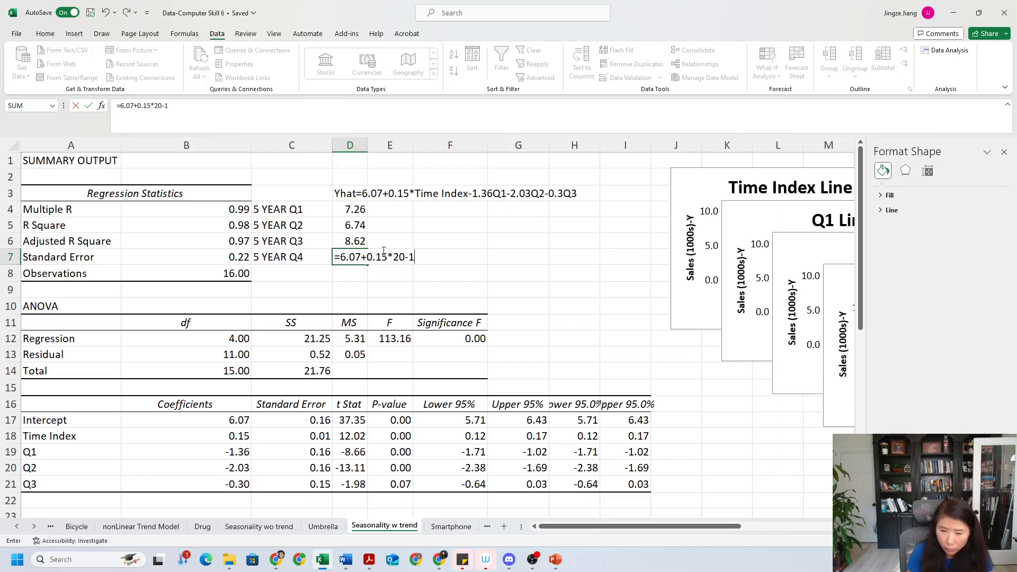
text(.36*)
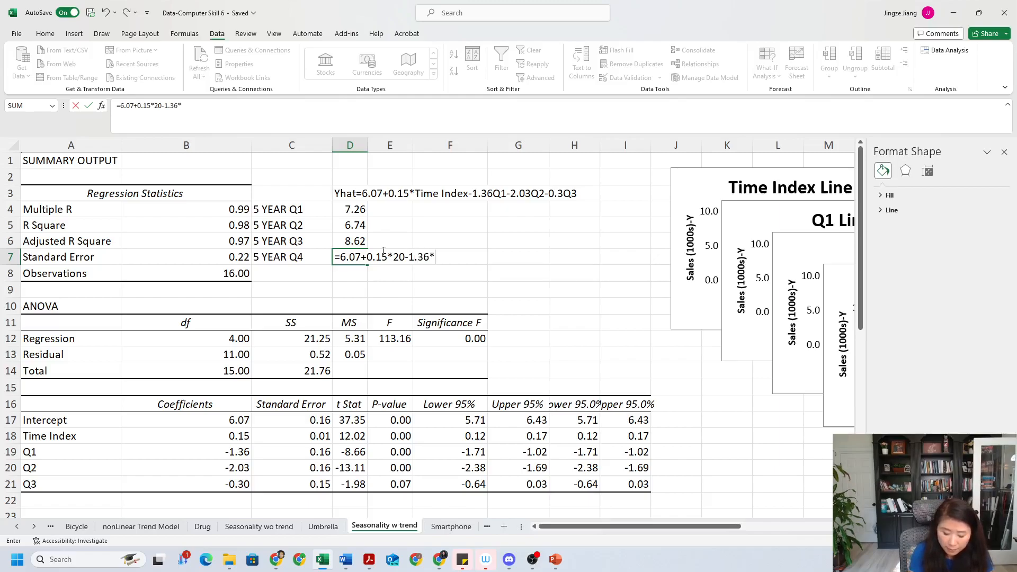
text(0-2)
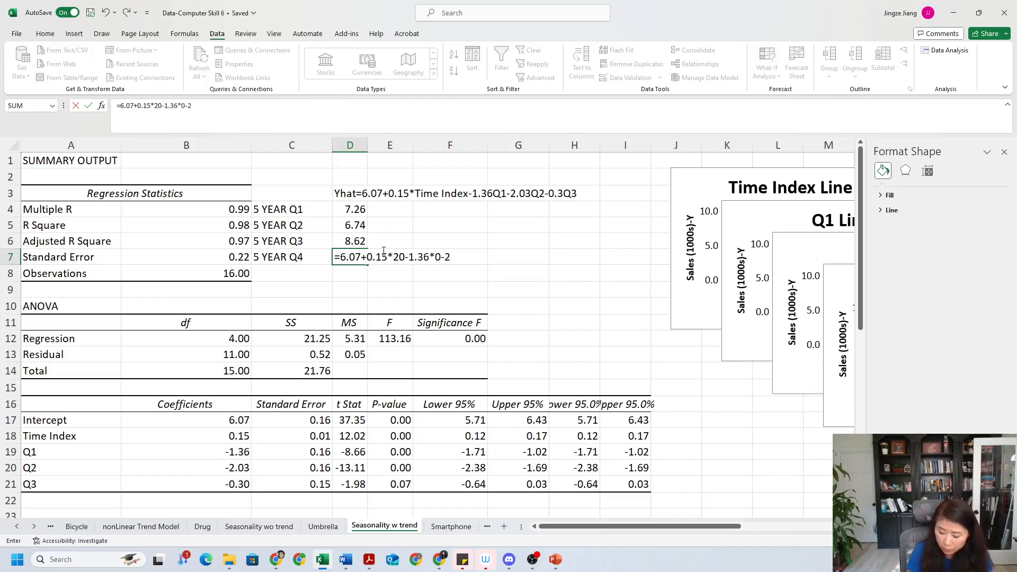
text(.03*)
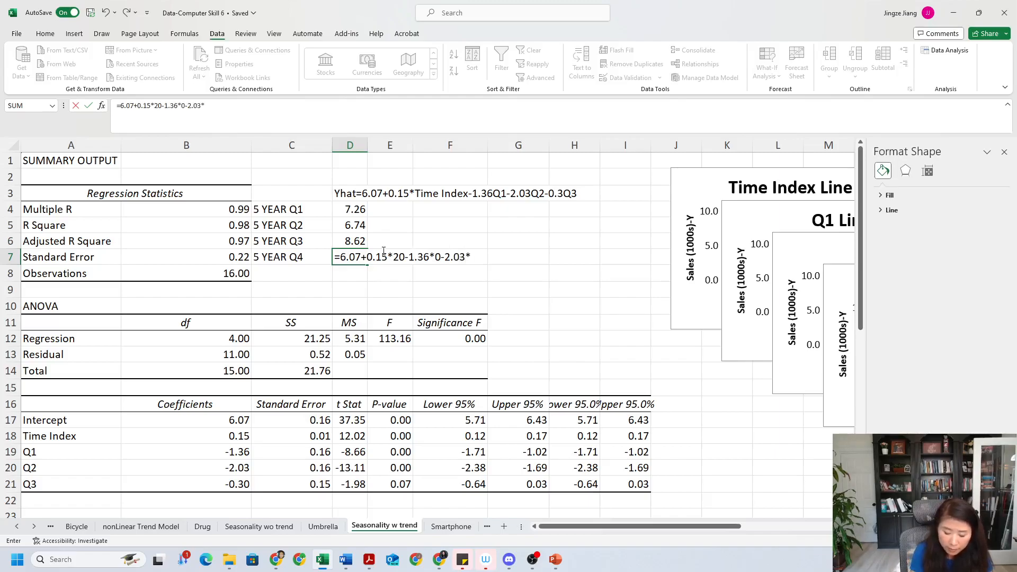
text(0-0.3*0)
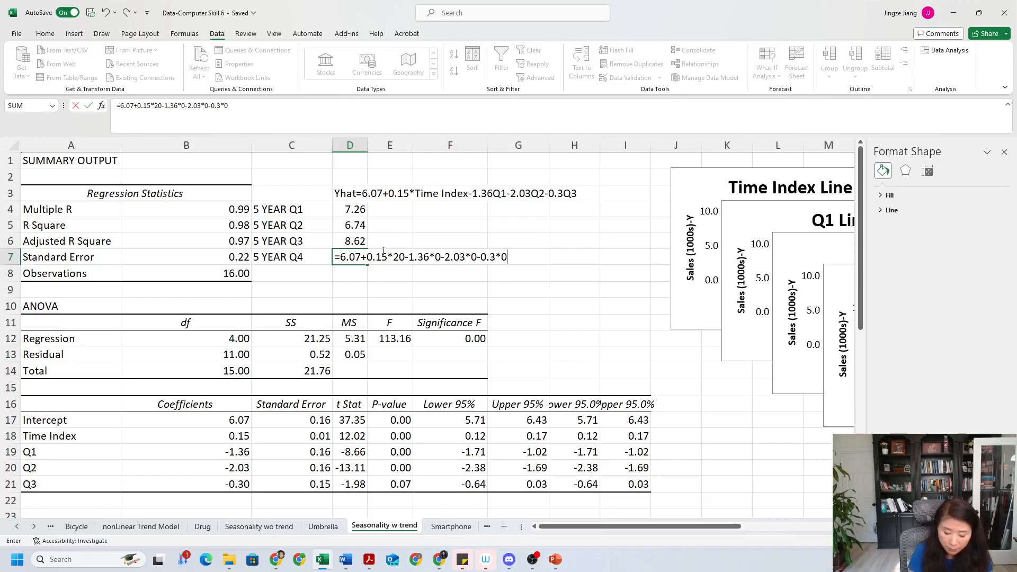
key(Return)
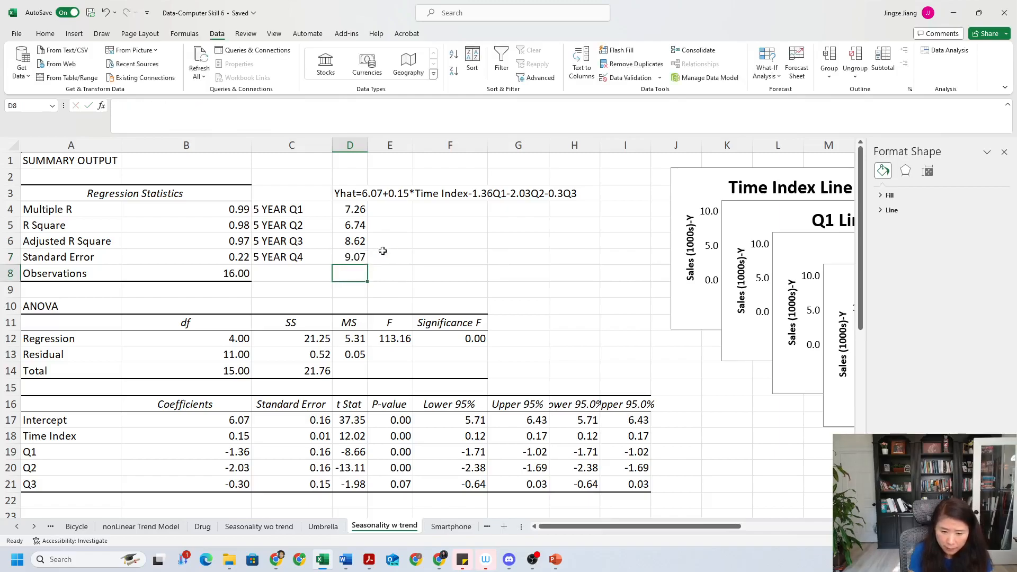
Step: Review the four year 5 quarterly sales forecasts in D4 to D7
click(354, 252)
drag(358, 208, 355, 256)
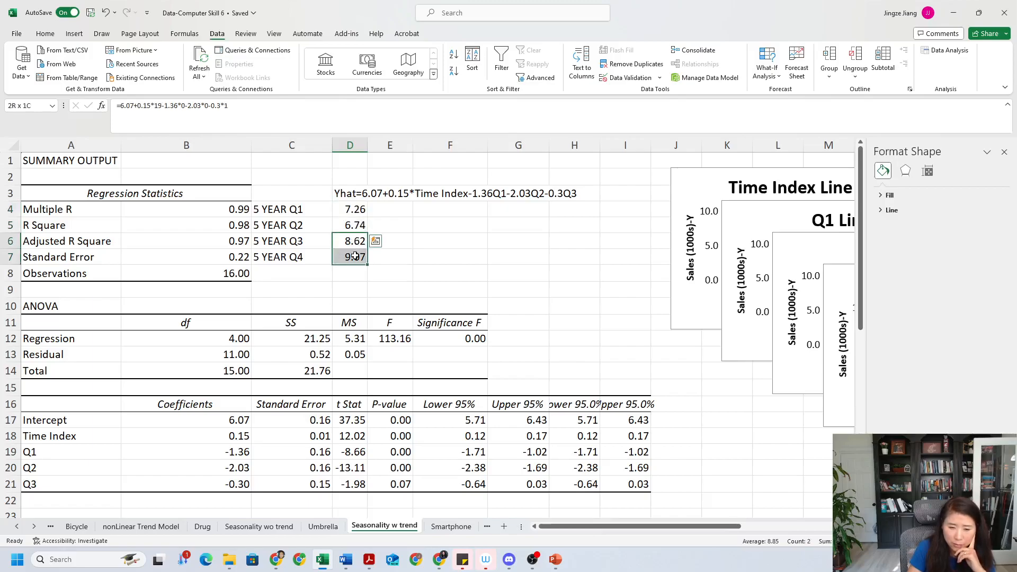
click(383, 243)
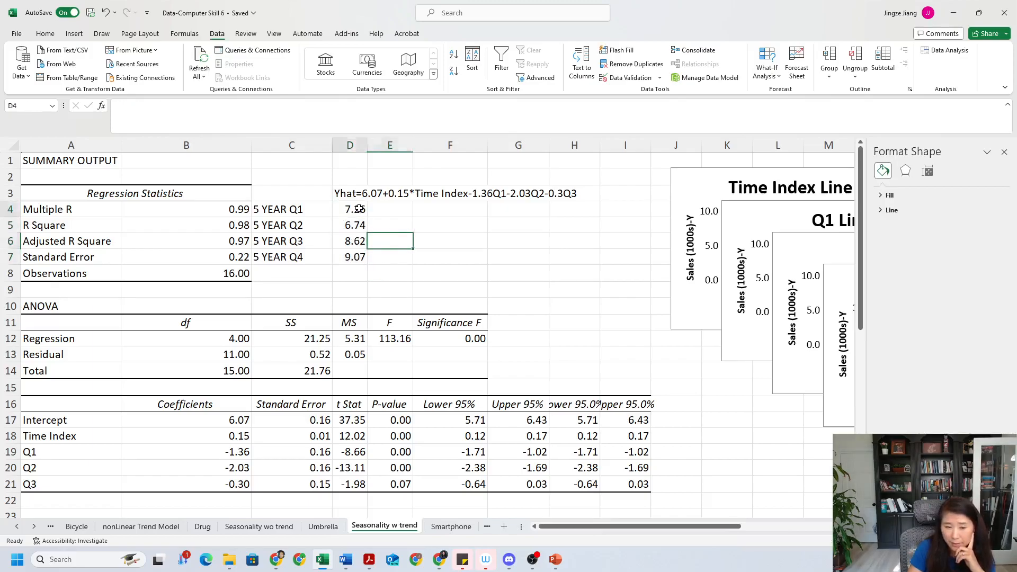
drag(359, 209, 352, 257)
click(436, 239)
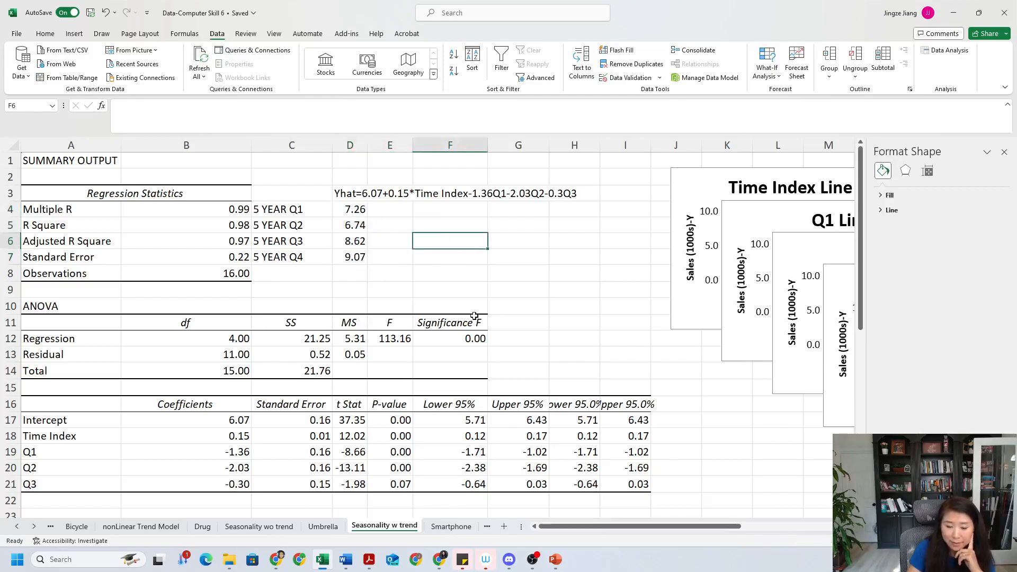